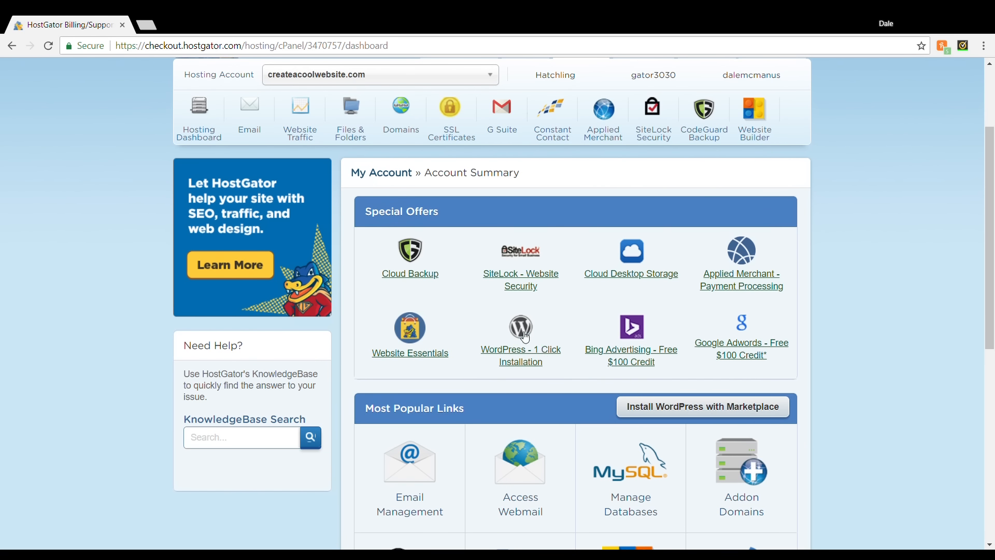
Start the one-click WordPress installation and choose createacoolwebsite.com as the installation domain.
left_click(529, 350)
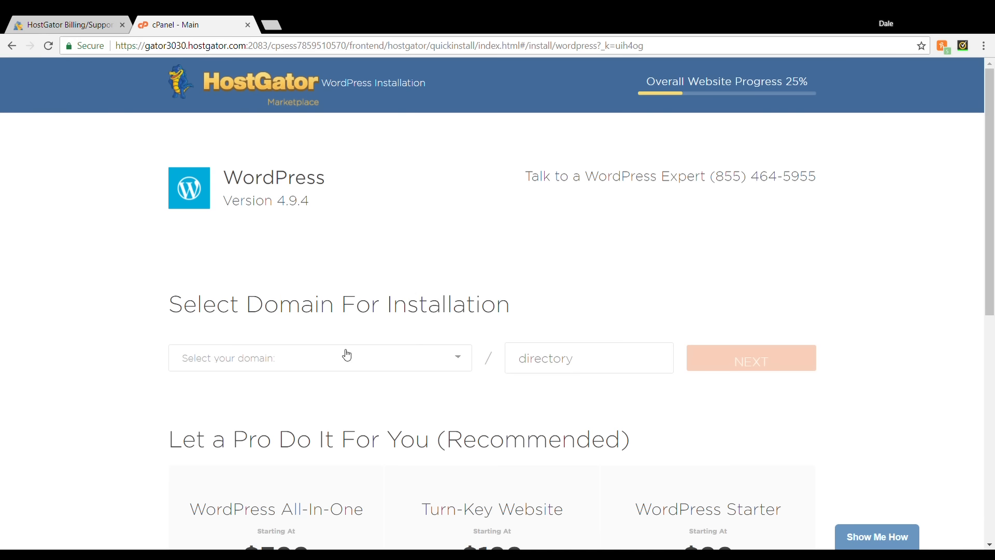
left_click(368, 366)
left_click(375, 395)
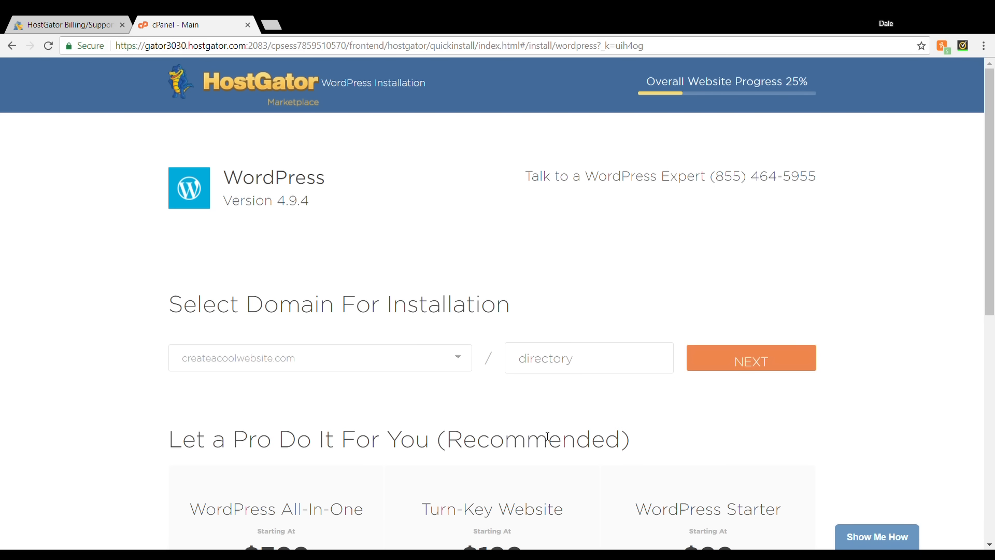
left_click(712, 362)
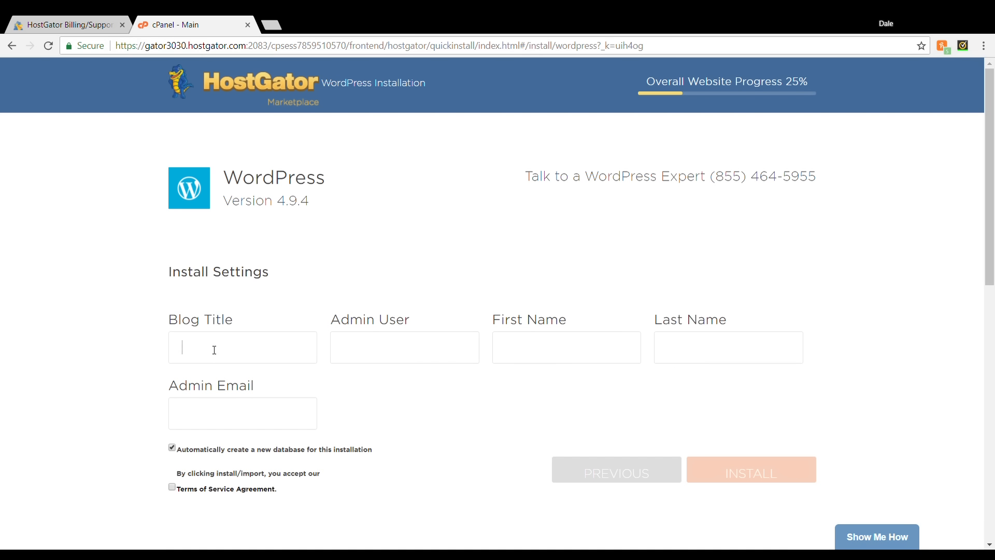
Fill in the install settings with the blog title "Create a Cool Website", the admin username, first and last name, and admin email.
type("Create a ")
type("Cool W")
type("ebsite")
left_click(391, 351)
type("DaleDale")
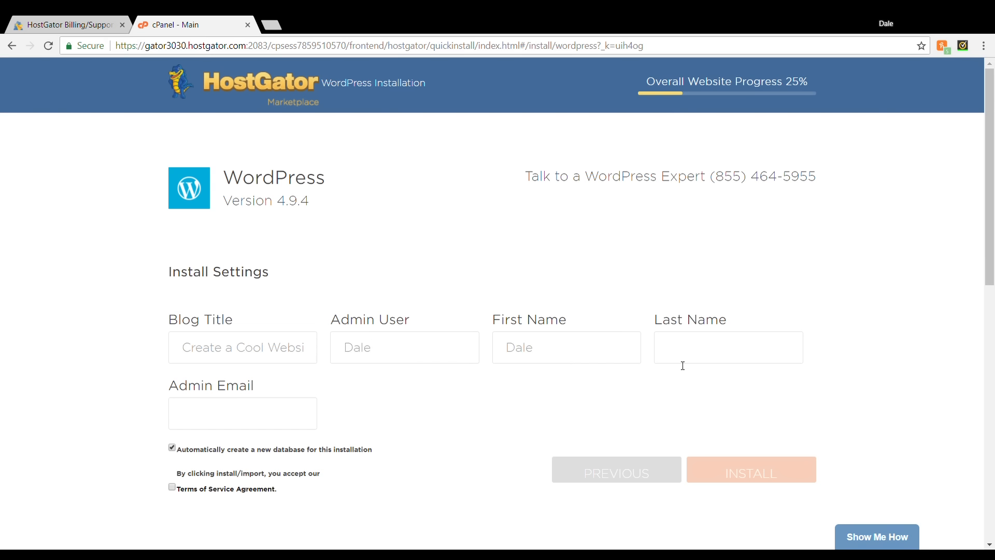
type("McManus")
left_click(237, 413)
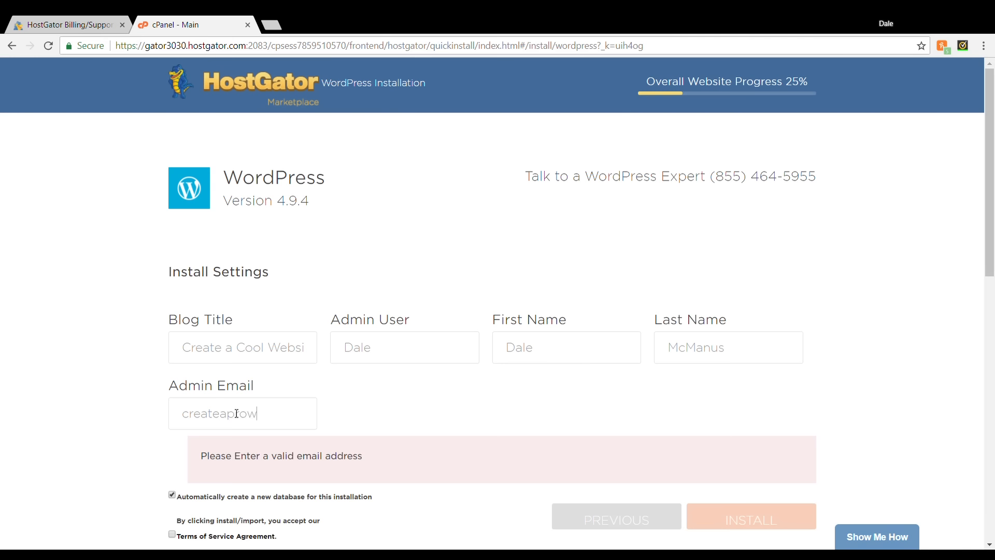
Accept the Terms of Service Agreement and install WordPress.
left_click(319, 438)
scroll(319, 438, "down", 1)
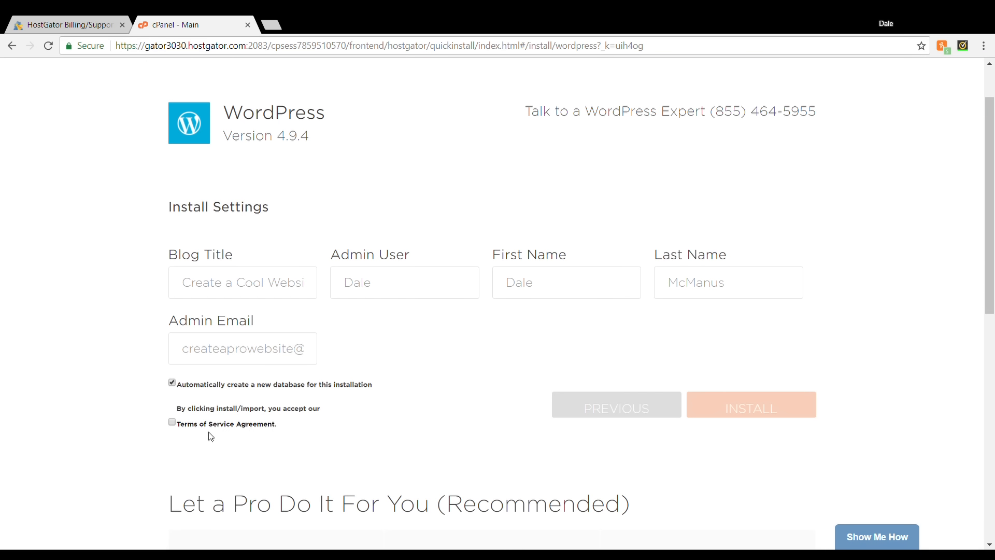
left_click(177, 426)
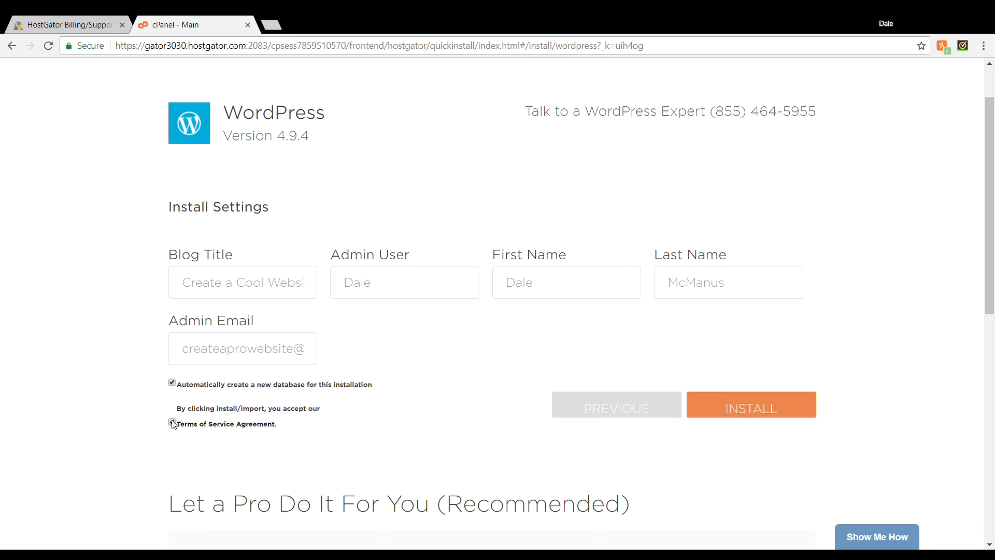
left_click(765, 419)
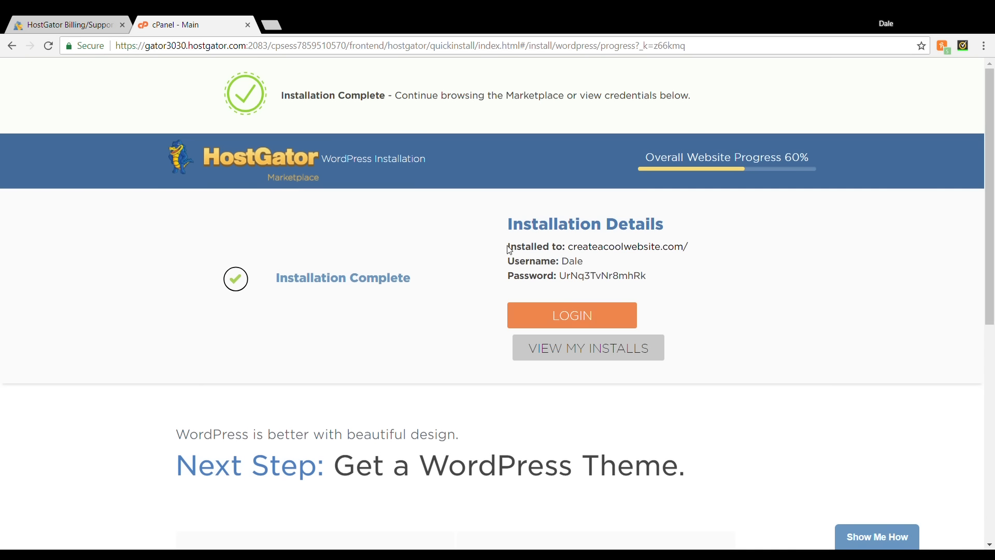
Select the site address, username and password in the installation details and open the WordPress login.
left_click_drag(508, 246, 660, 281)
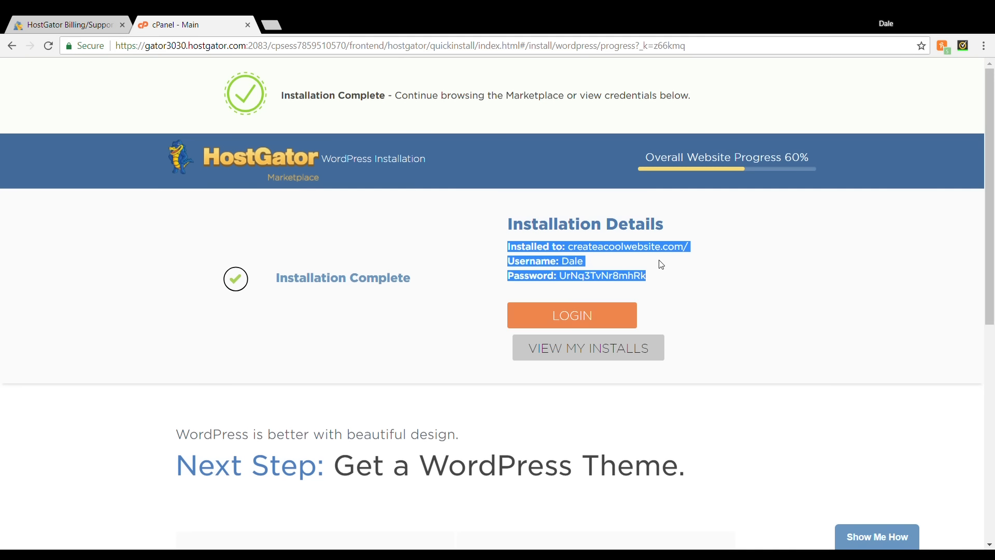
left_click(614, 320)
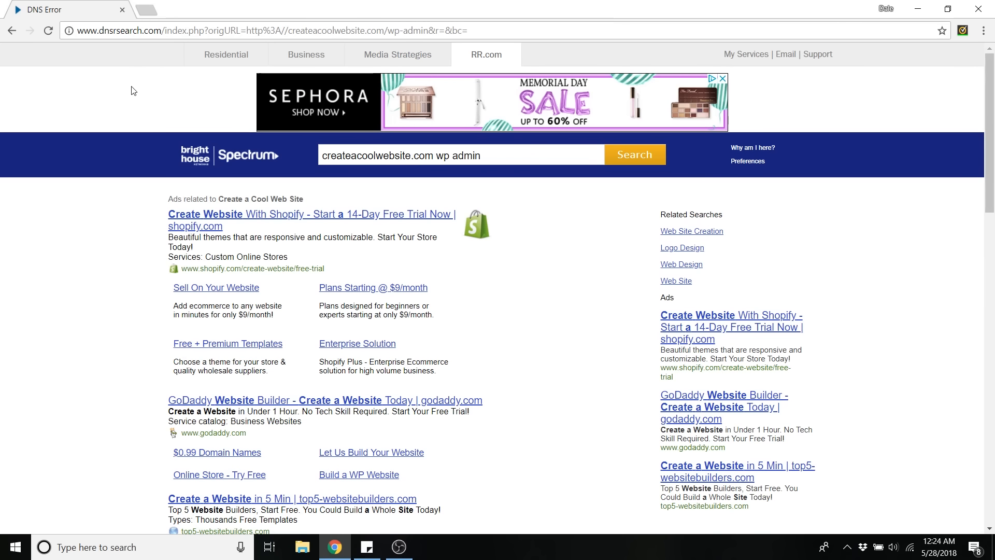
Load the createacoolwebsite.com home page in the browser.
left_click(161, 34)
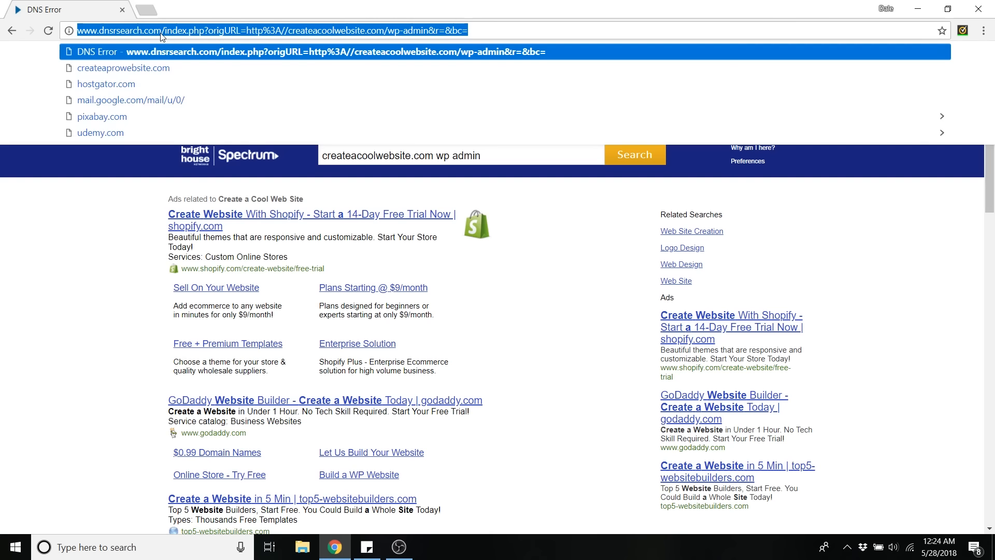
type("create")
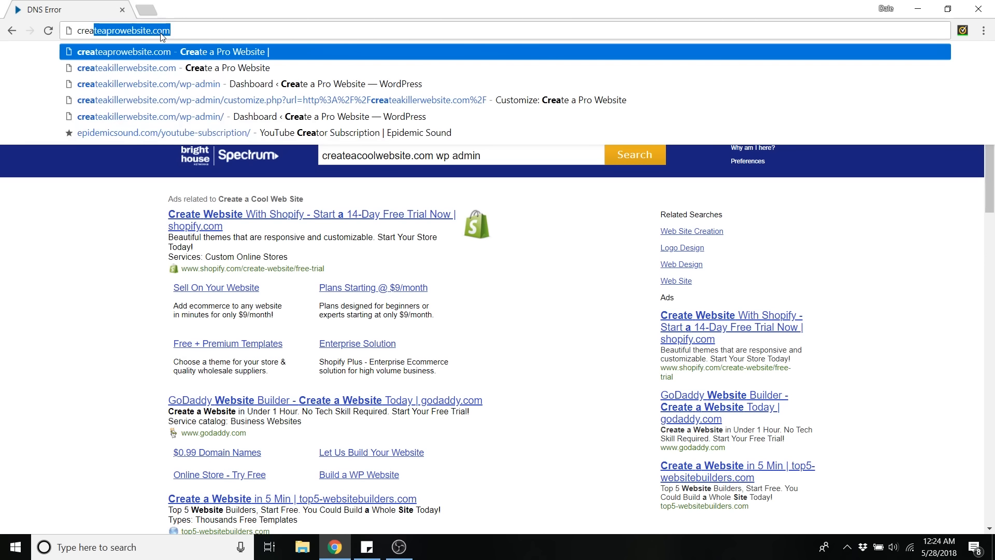
type("acoolwebsite.com")
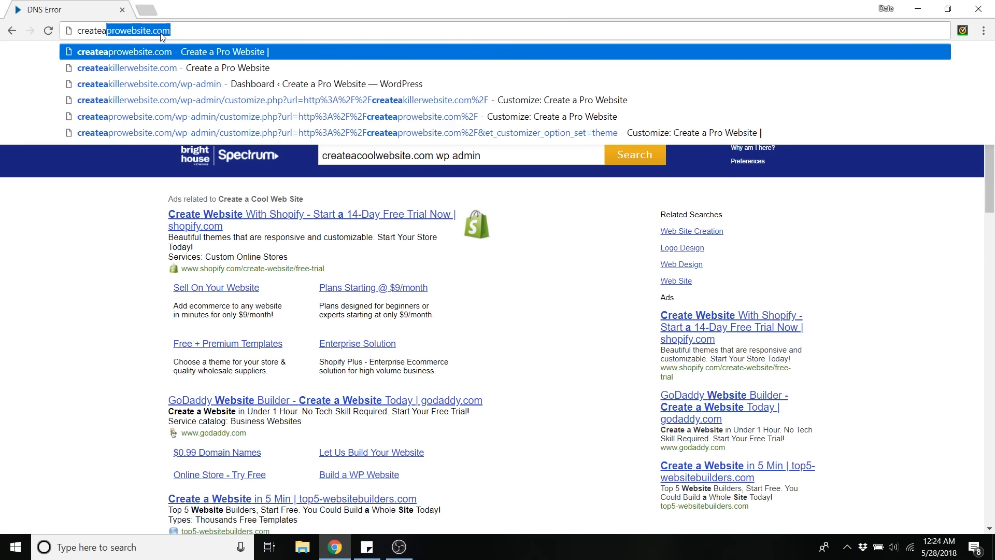
key("Return")
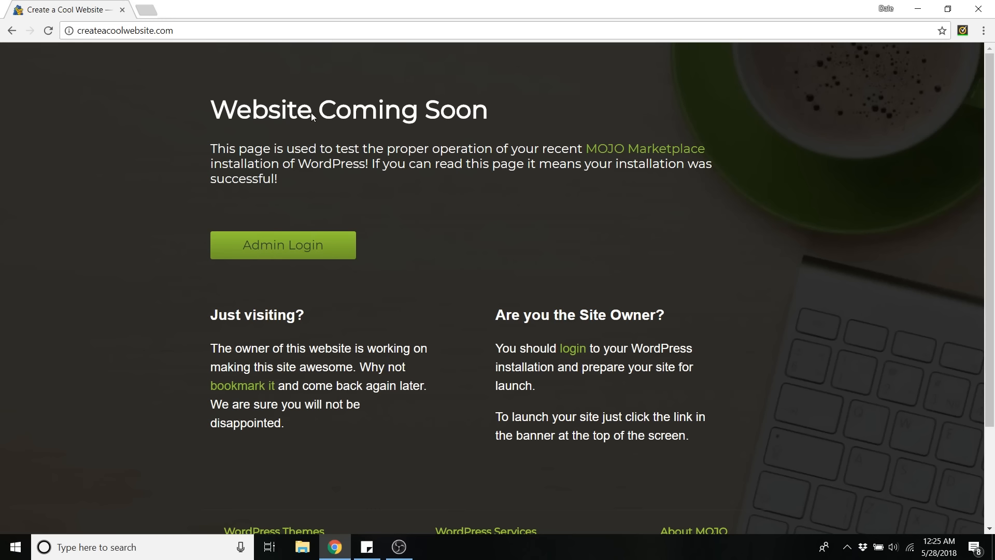
Open the WordPress admin login page at createacoolwebsite.com/wp-admin.
left_click(181, 31)
left_click(181, 31)
type("/wp")
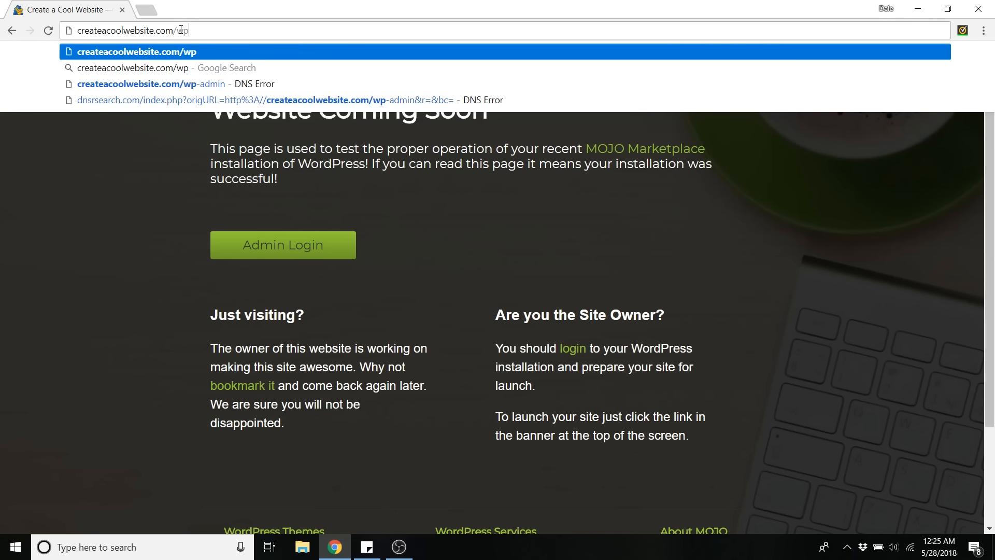
type("-admi")
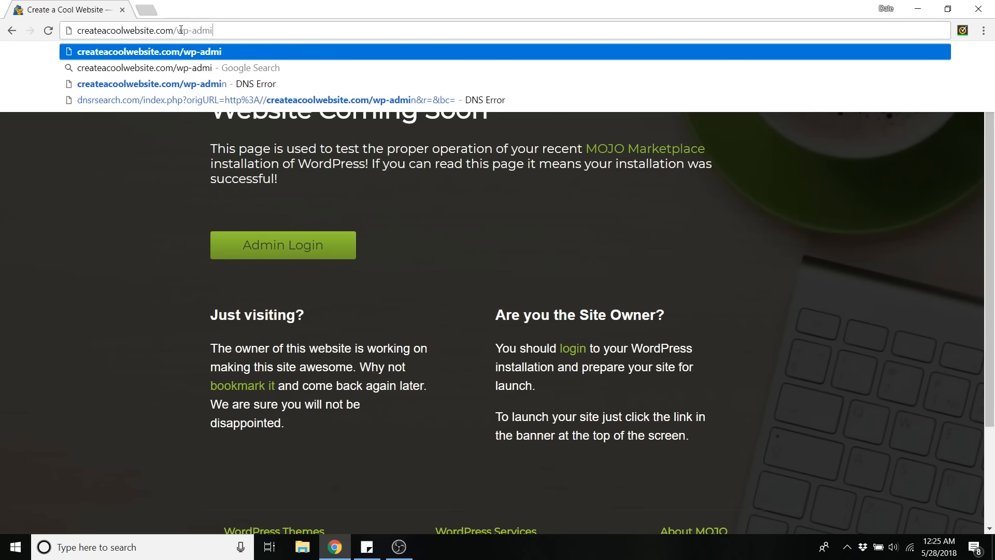
type("n")
key("Return")
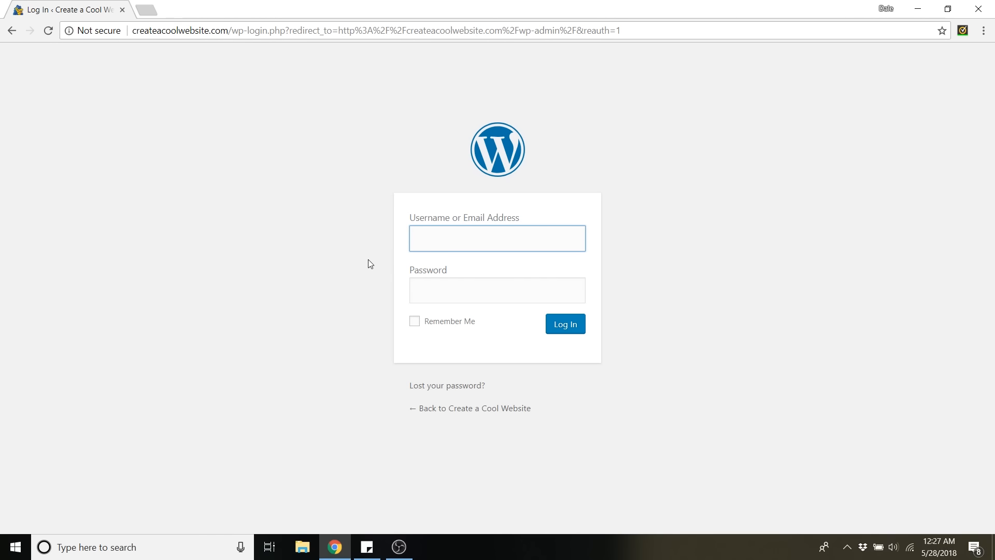
Log in to WordPress with the admin username and the copied account password.
type("dale")
left_click(438, 295)
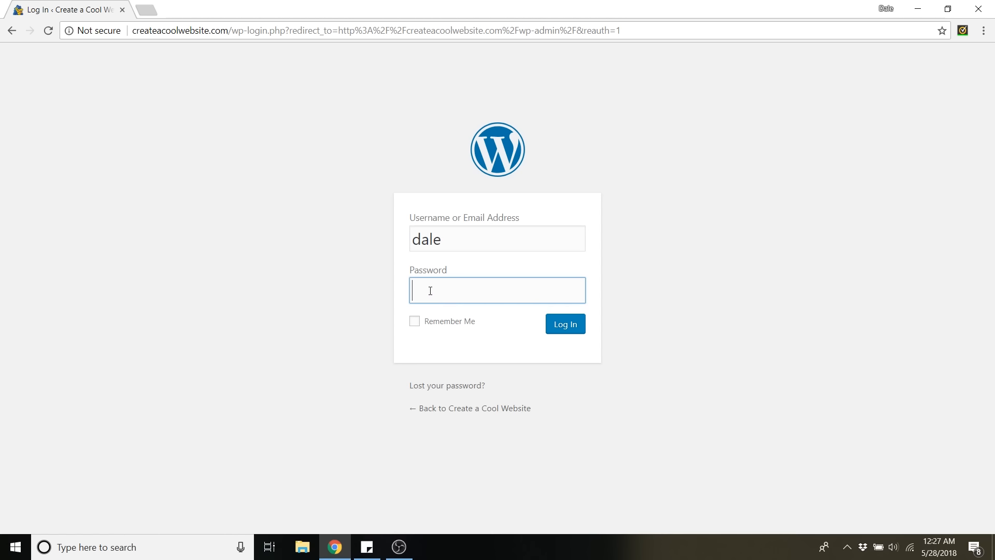
right_click(430, 290)
left_click(469, 374)
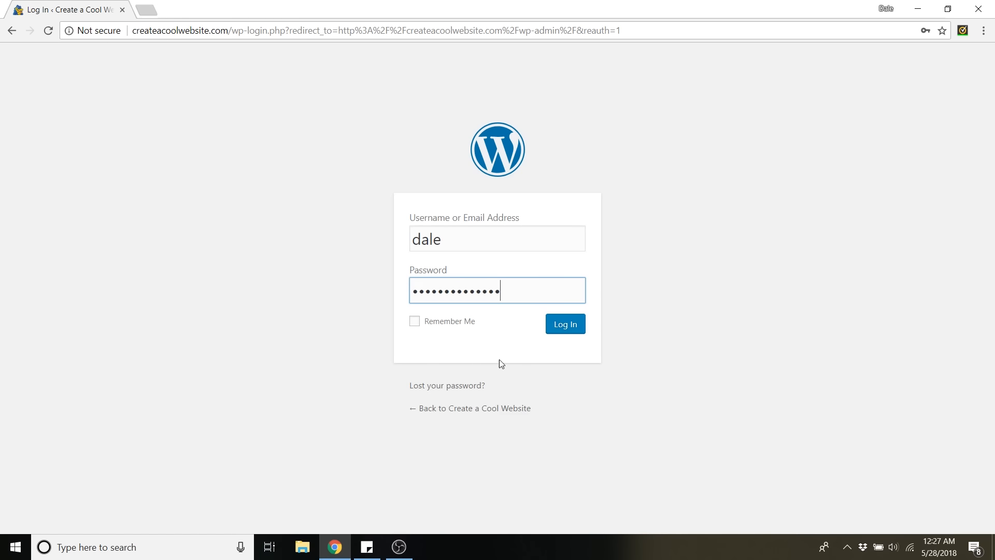
left_click(578, 326)
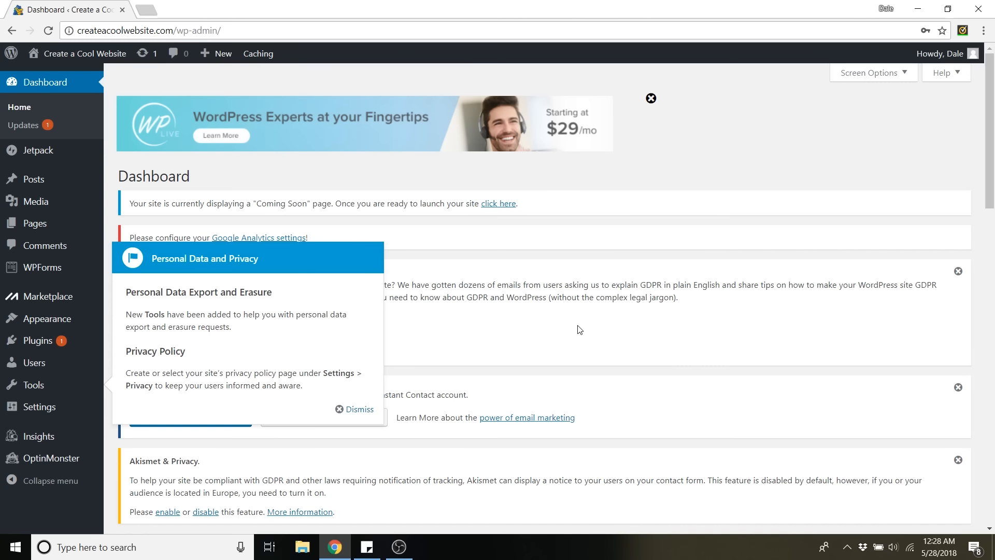
Dismiss the Personal Data and Privacy pop-up, the WordPress Experts banner, and the closable WPForms, Akismet, Welcome and Jetpack notices on the dashboard.
left_click(359, 410)
left_click(651, 99)
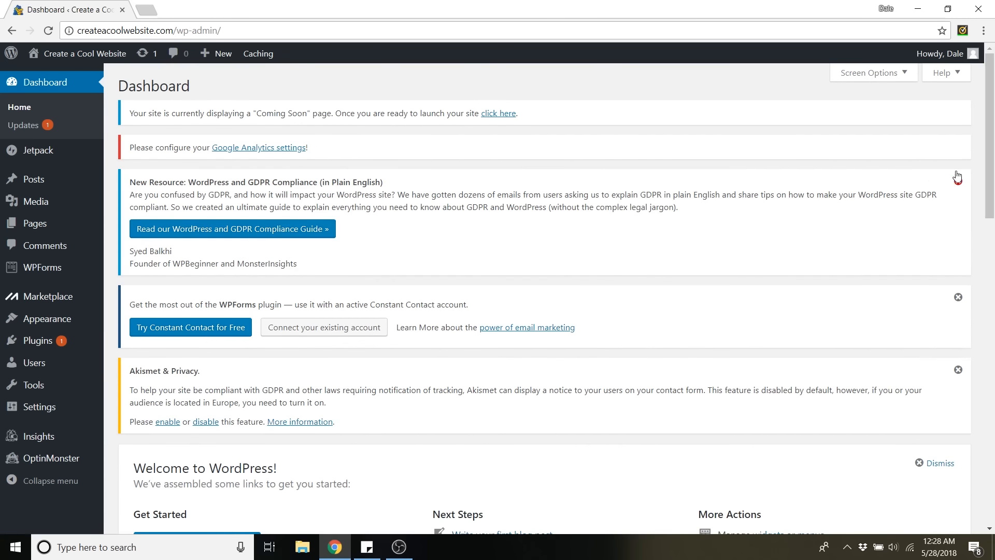
left_click(958, 185)
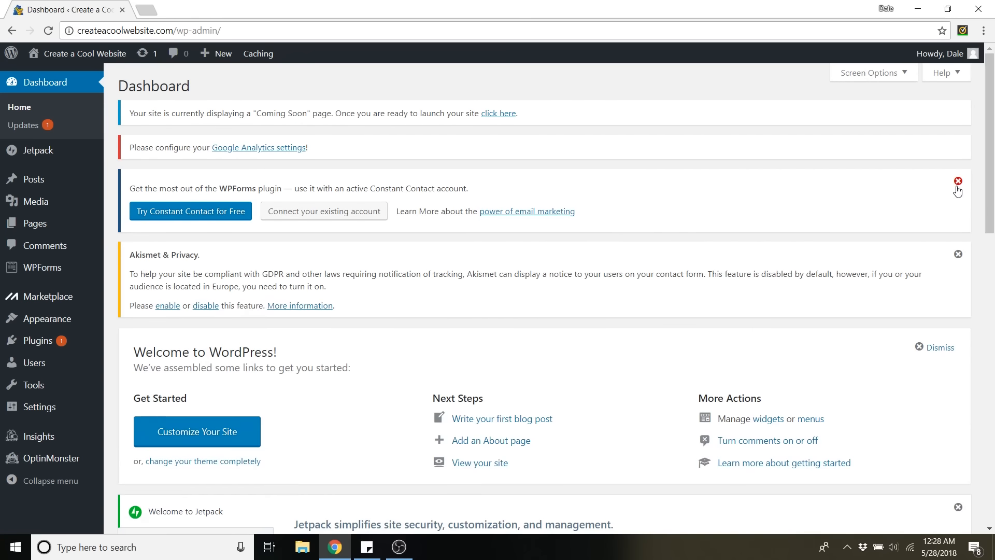
left_click(958, 183)
left_click(958, 182)
left_click(939, 189)
left_click(957, 182)
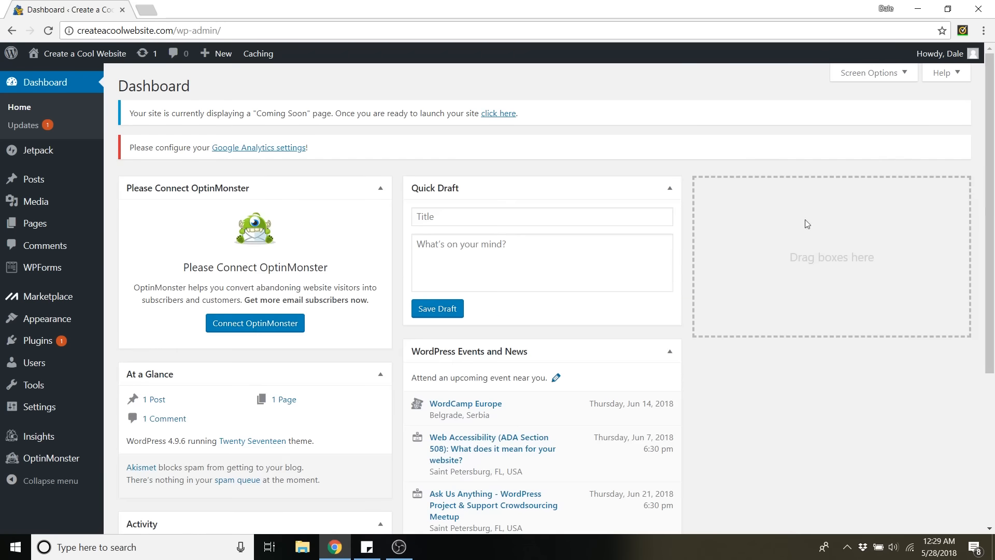
Collapse the Please Connect OptinMonster, At a Glance and Activity boxes on the dashboard.
scroll(380, 133, "down", 1)
left_click(380, 123)
left_click(379, 161)
left_click(380, 199)
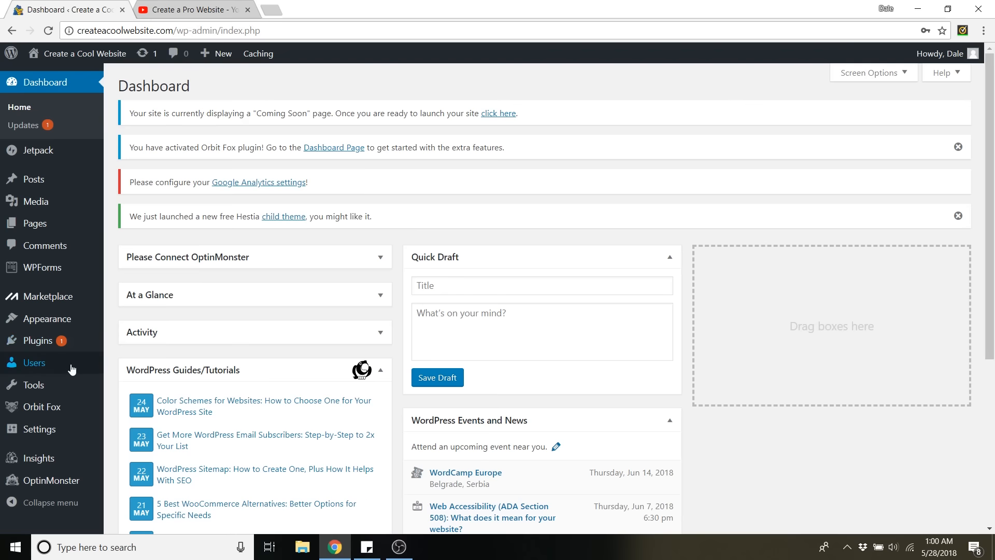
Open the administrator's profile from the list of all users and go to its Account Management section.
mouse_move(36, 365)
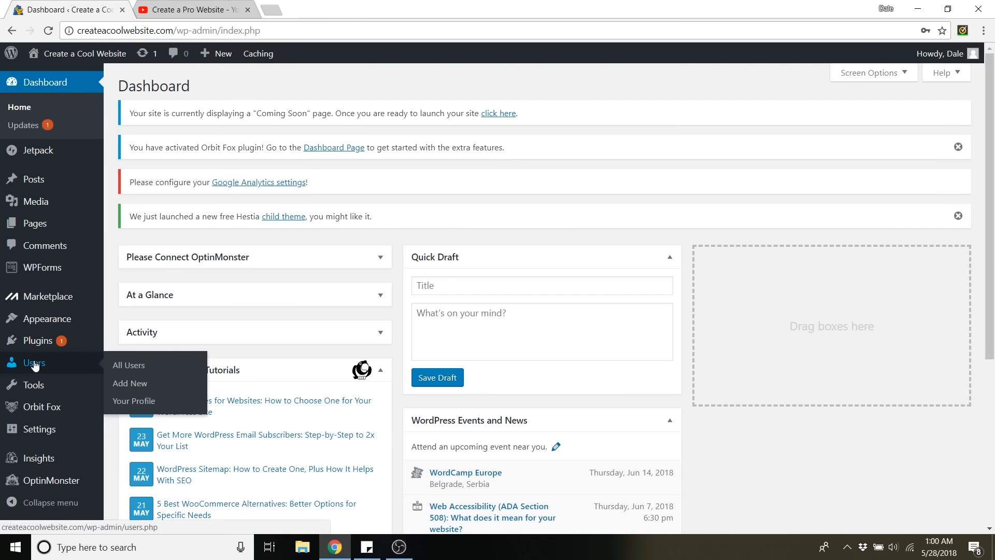
left_click(133, 365)
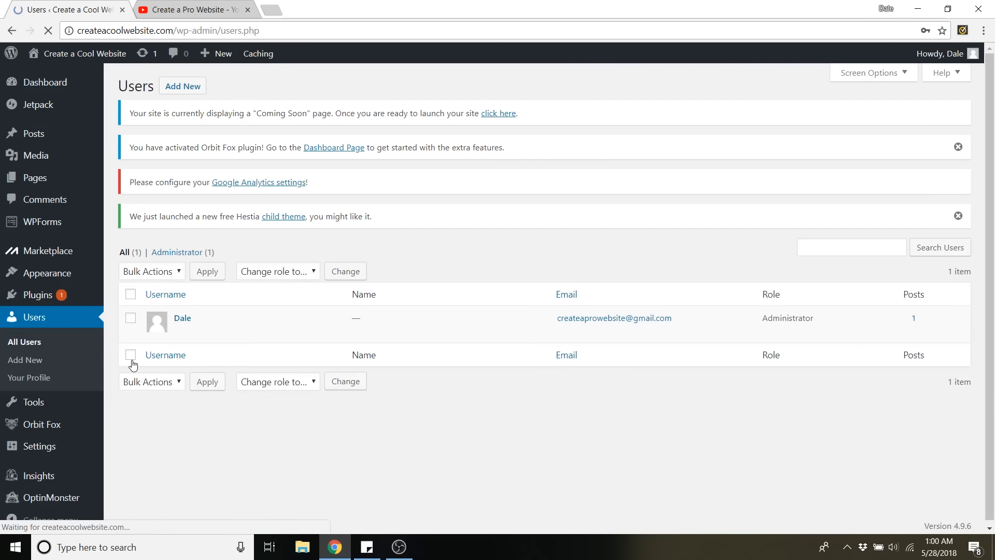
left_click(183, 319)
scroll(225, 288, "down", 15)
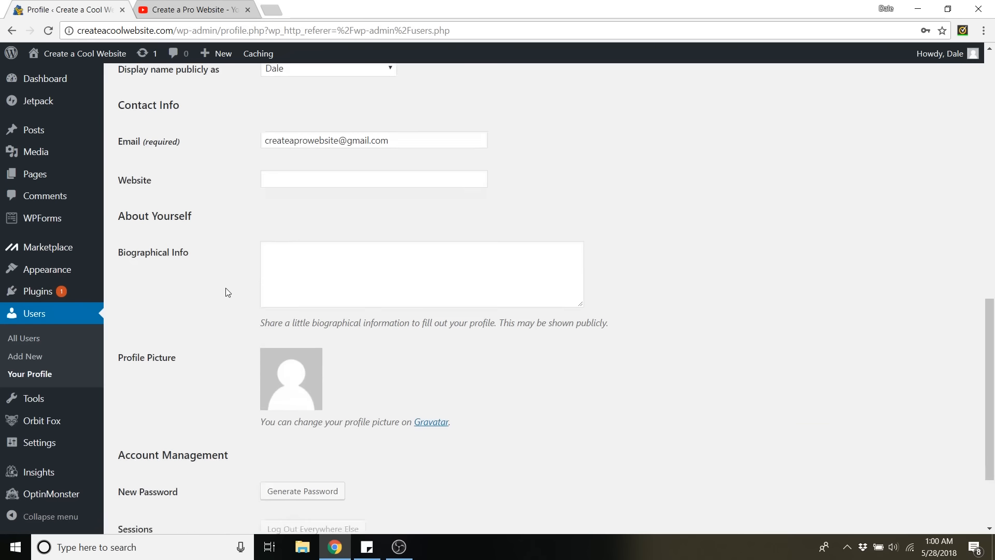
scroll(226, 291, "down", 3)
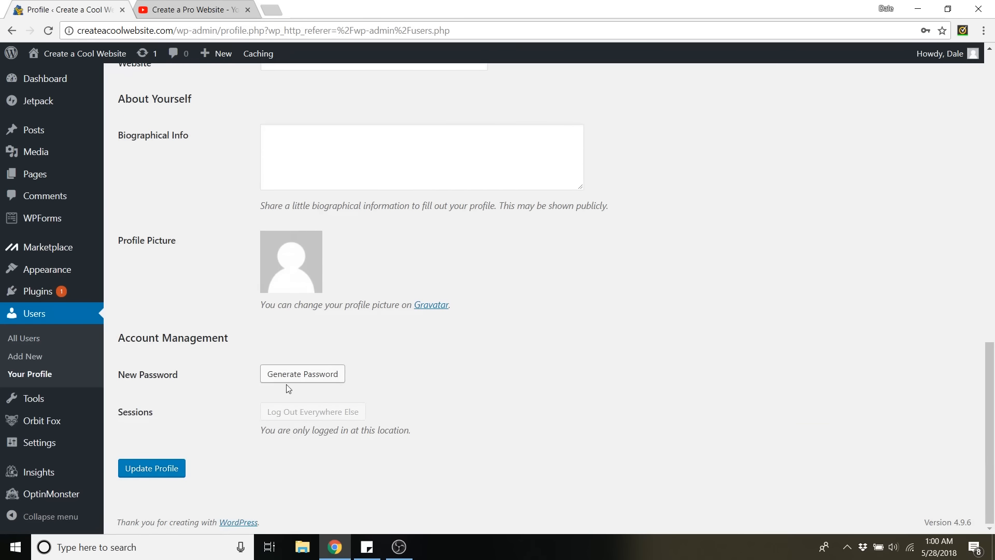
Replace the generated password with a new account password and update the profile.
left_click(309, 375)
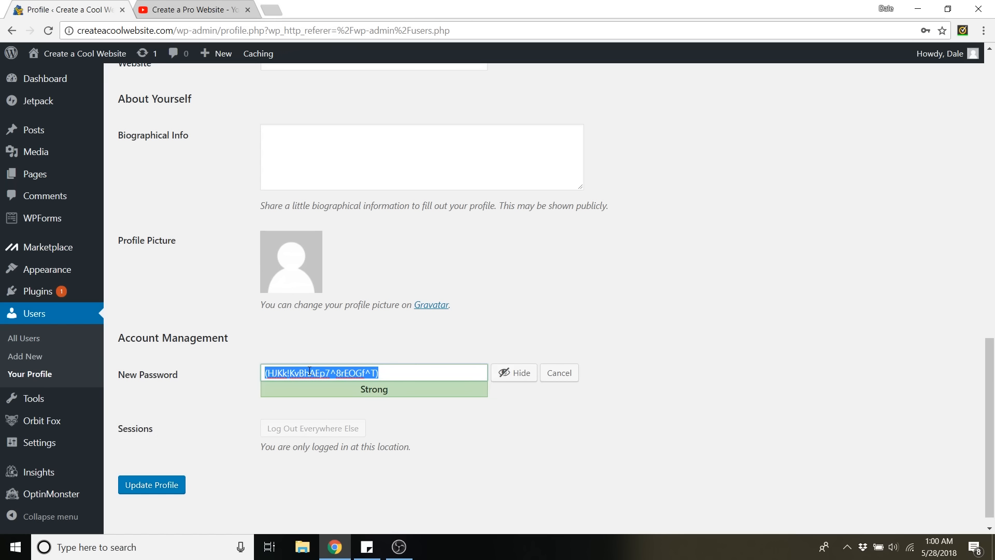
key("BackSpace")
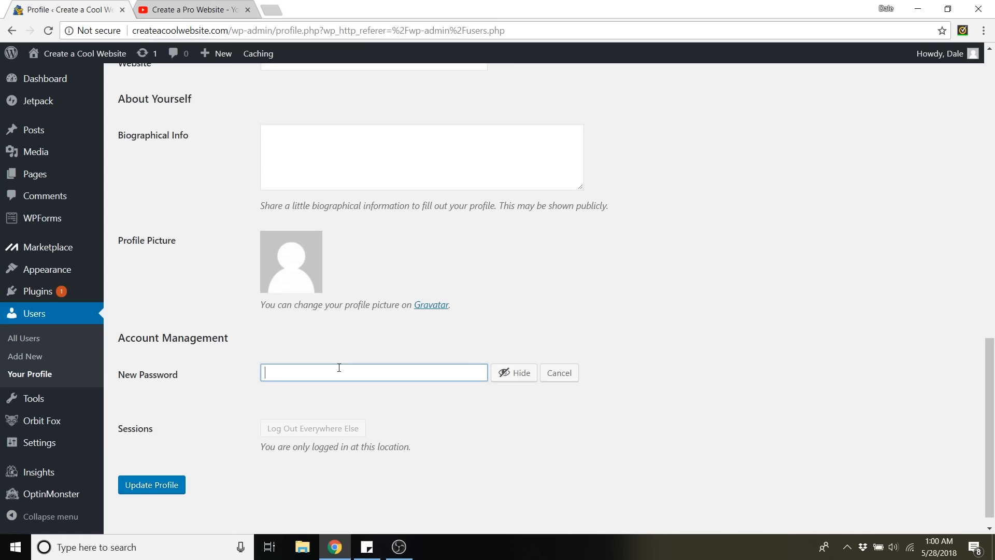
type("•••••••••••••")
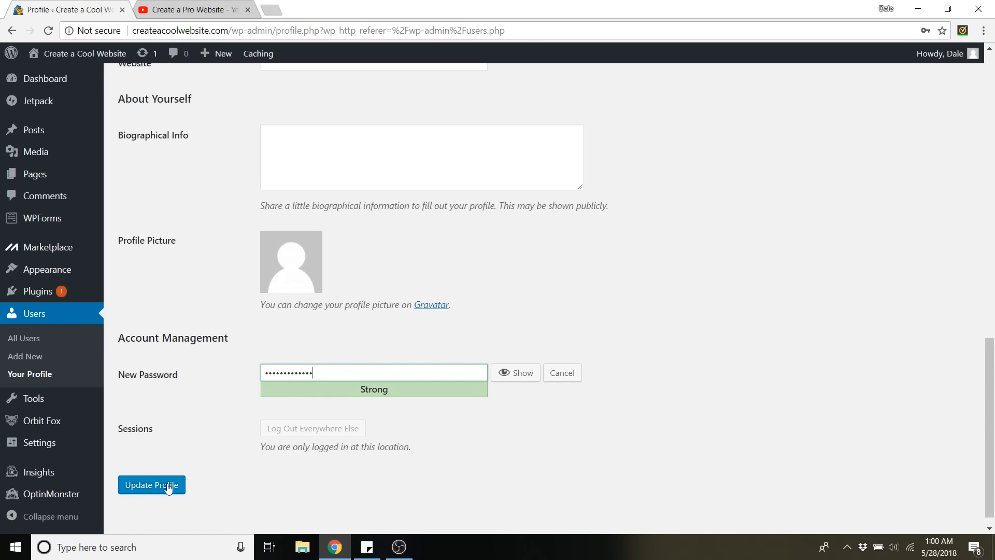
left_click(167, 488)
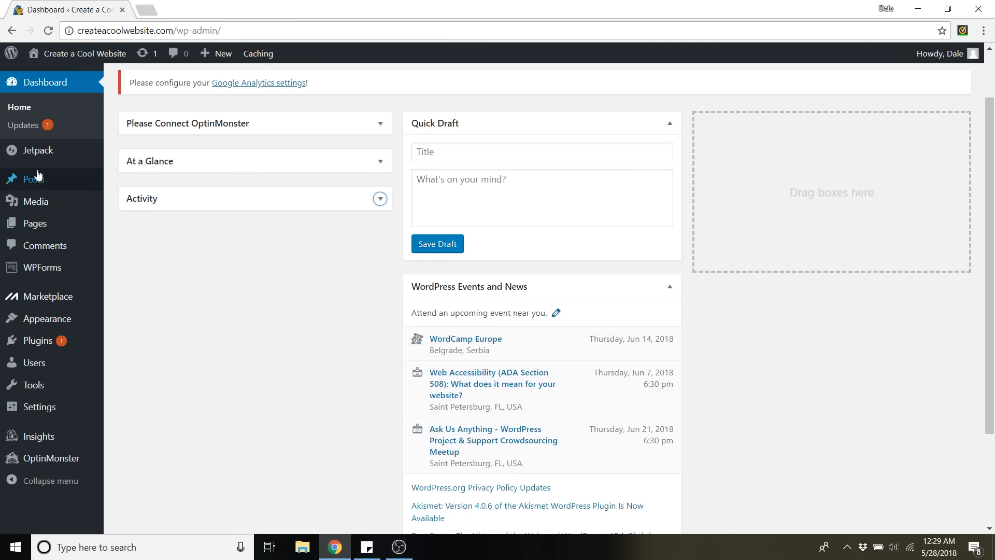
Visit the live Create a Cool Website site and look through its default home page.
mouse_move(76, 56)
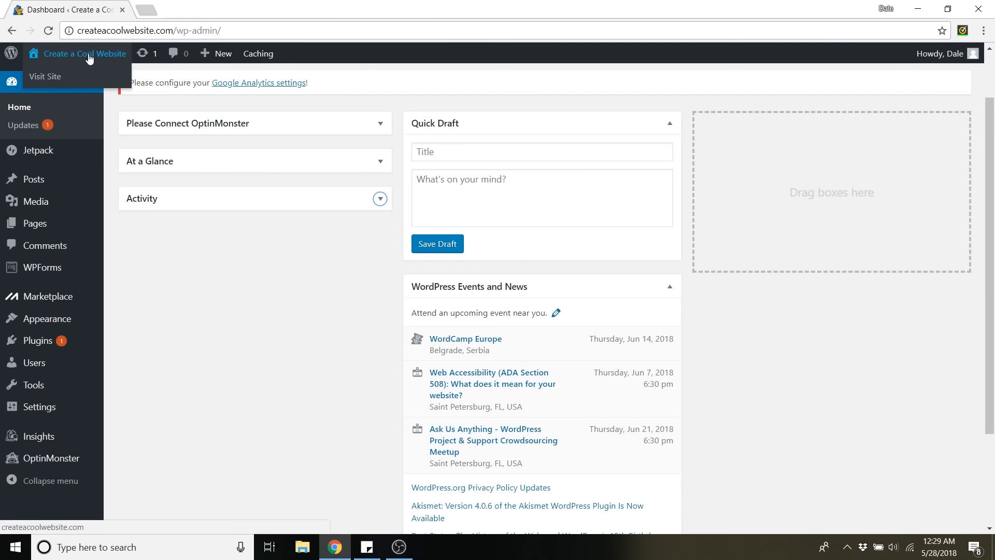
left_click(83, 54)
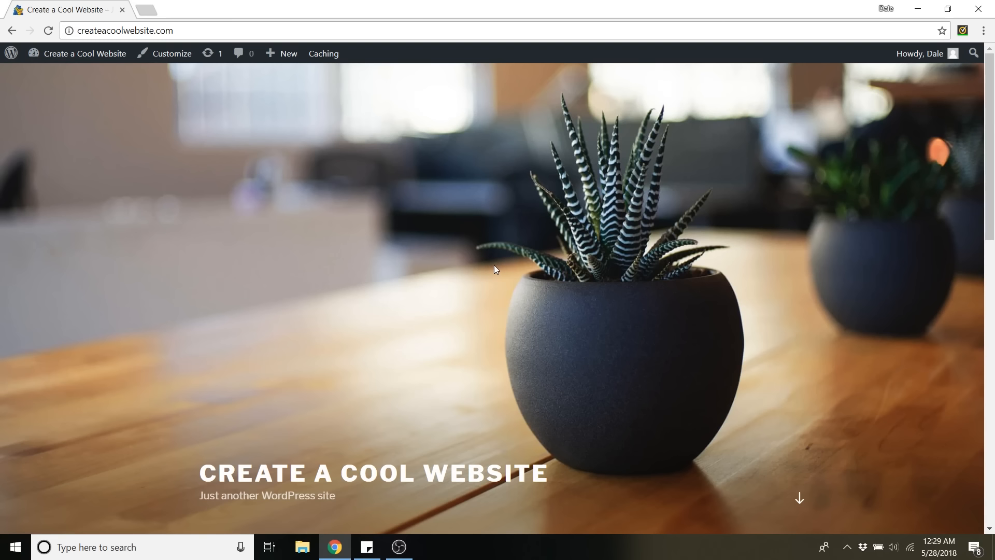
scroll(493, 259, "down", 5)
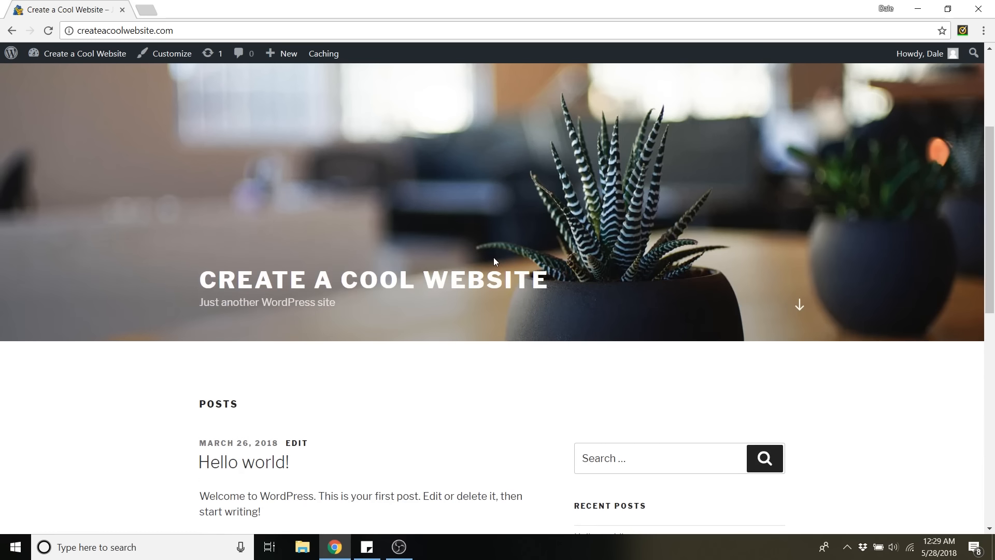
scroll(493, 261, "down", 3)
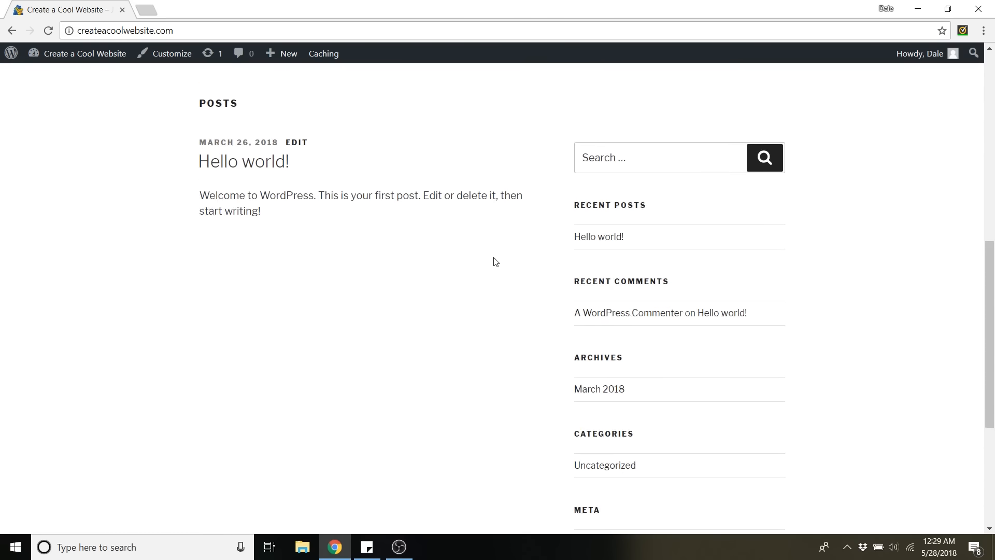
Finish looking over the live home page and return to the site's admin dashboard.
scroll(494, 261, "up", 5)
scroll(495, 260, "up", 2)
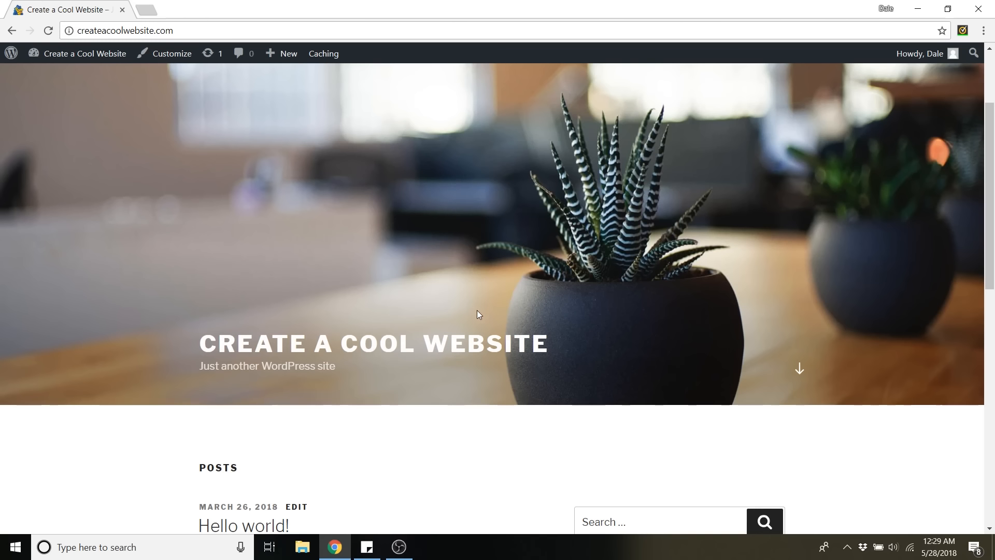
scroll(437, 309, "down", 1)
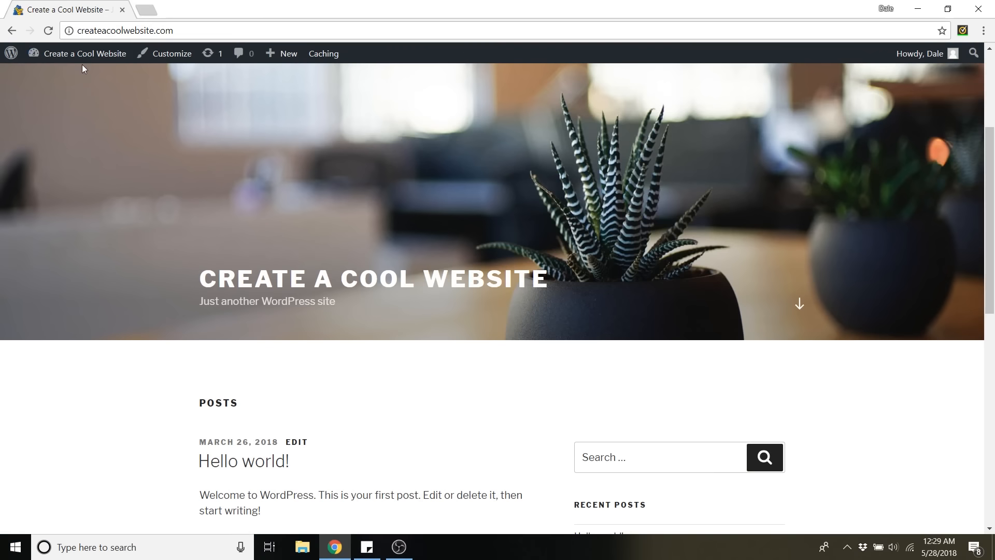
mouse_move(81, 64)
left_click(62, 78)
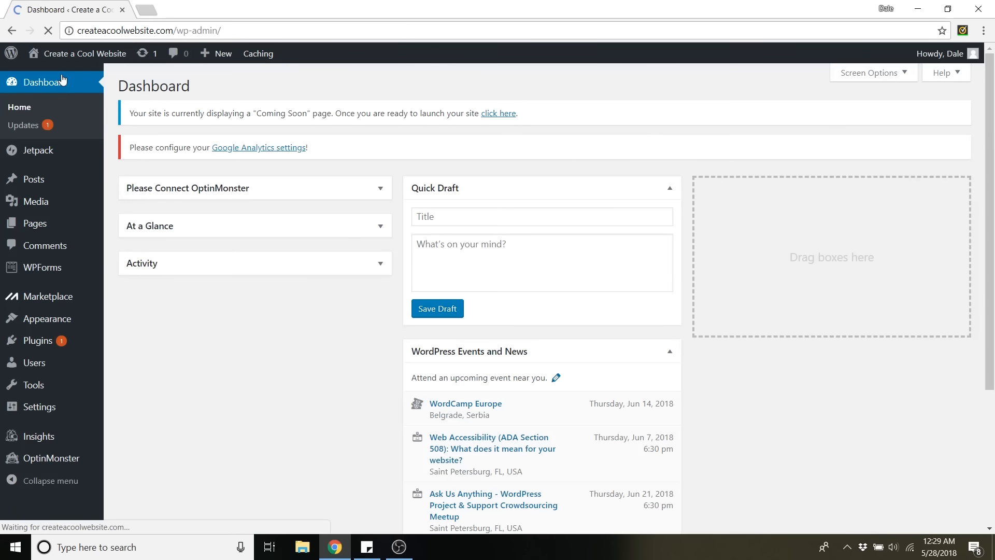
Go to the site's installed themes and open the page for adding a new theme.
mouse_move(75, 321)
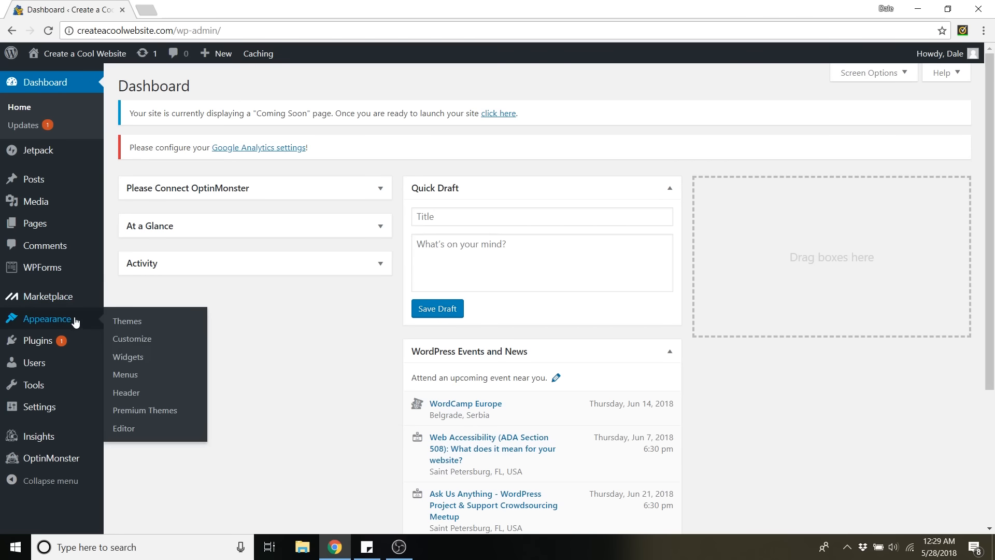
left_click(136, 326)
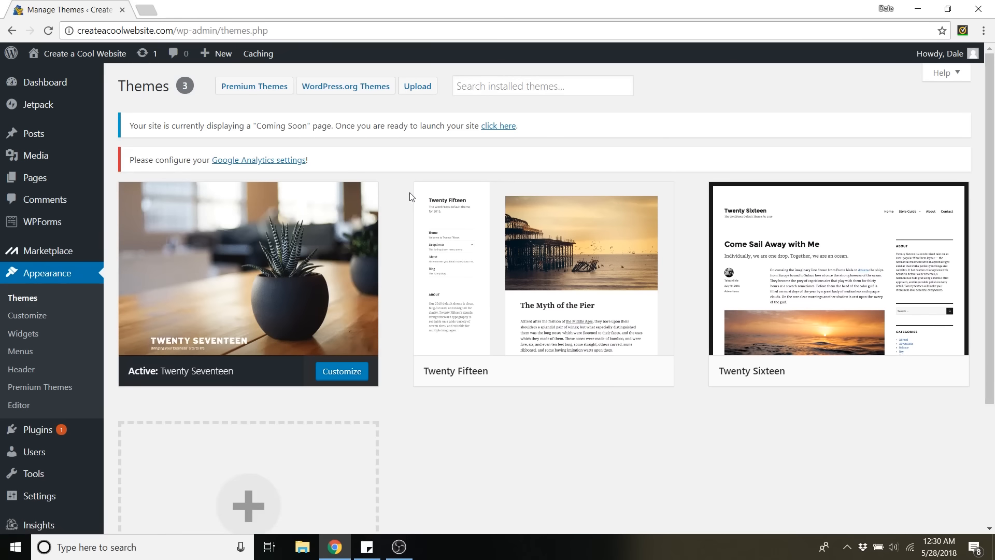
scroll(411, 194, "down", 2)
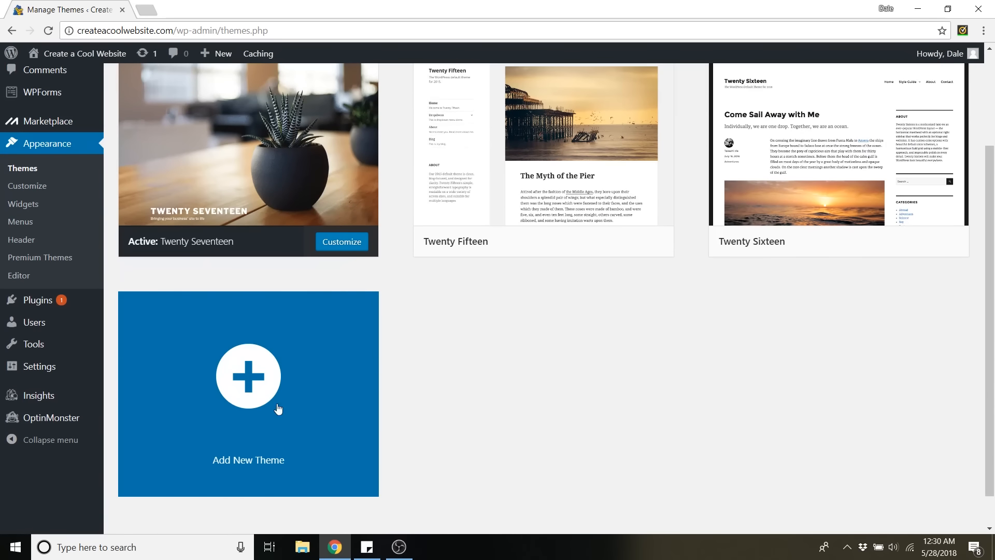
left_click(265, 390)
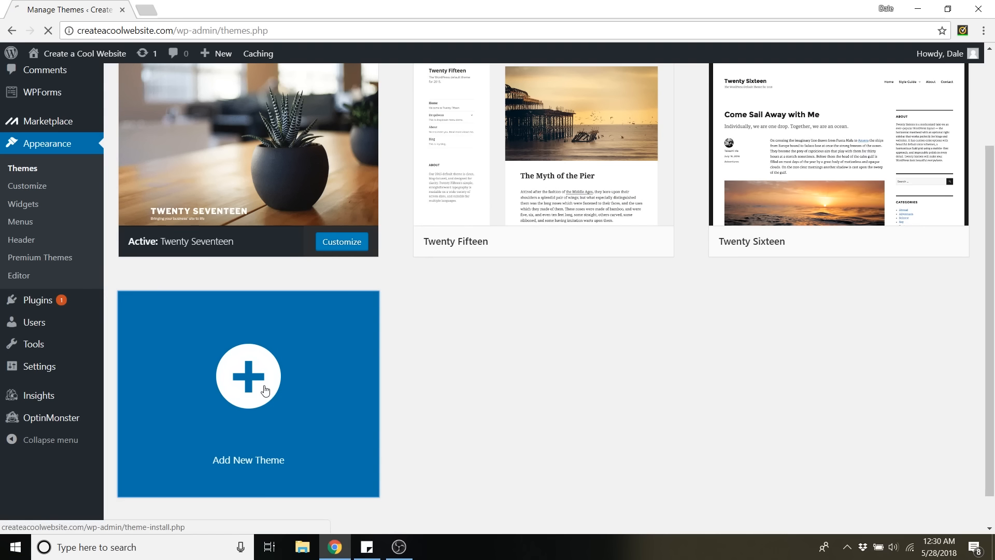
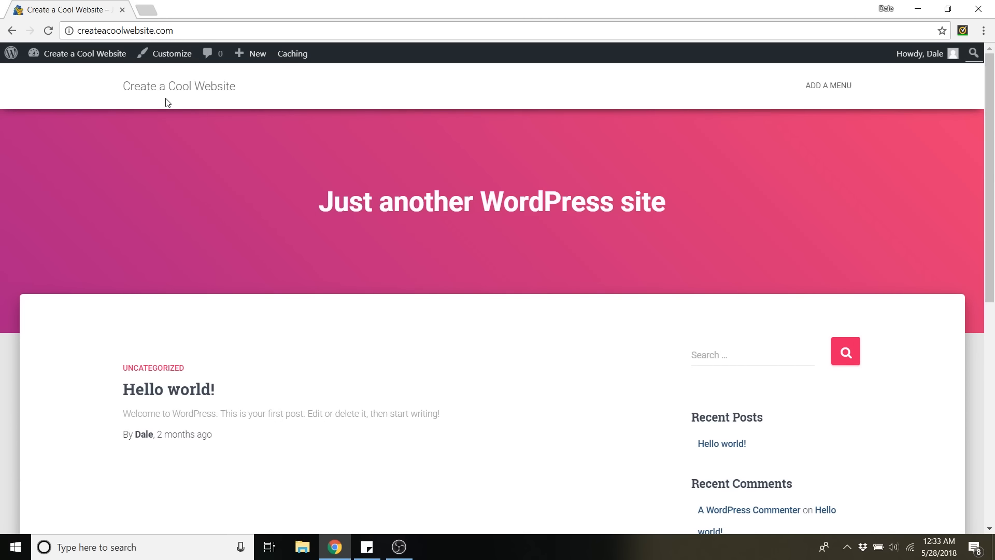
Start customizing the live site with the Hestia theme, and install and activate the recommended Orbit Fox Companion plugin.
left_click(177, 57)
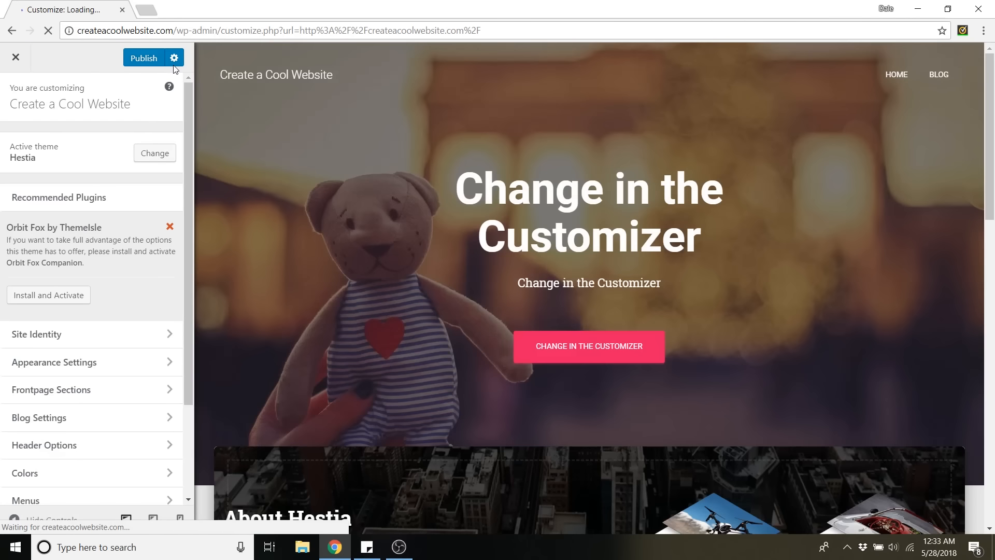
scroll(483, 302, "down", 15)
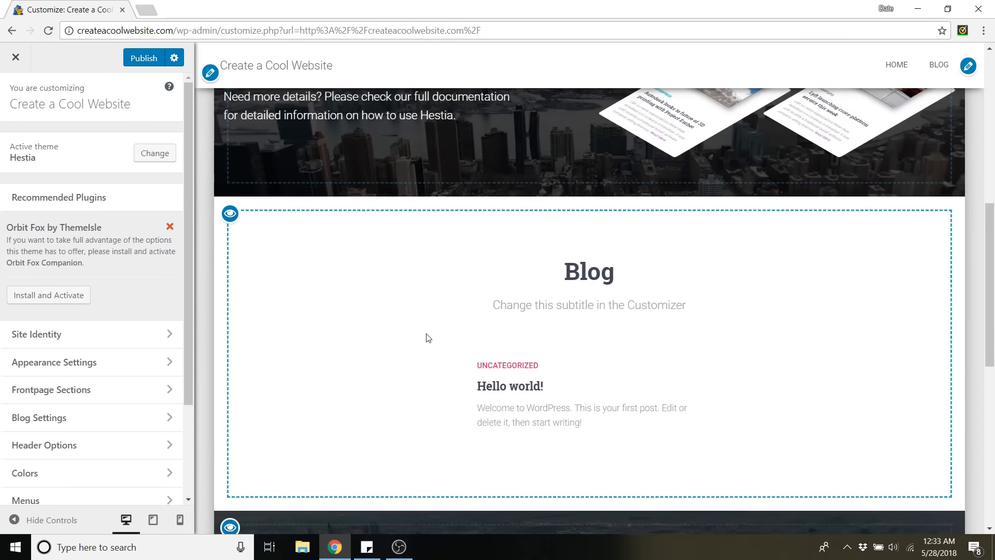
scroll(415, 313, "up", 15)
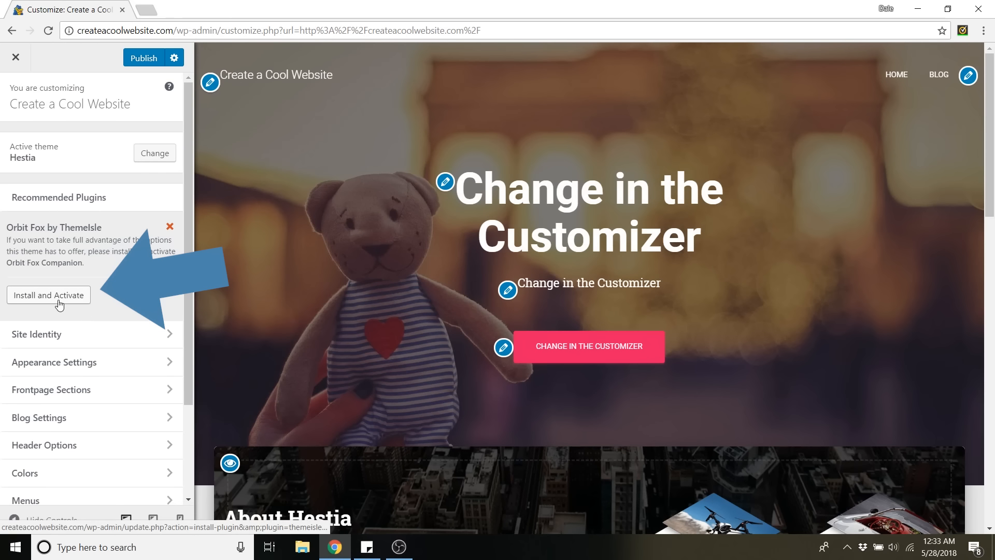
left_click(58, 301)
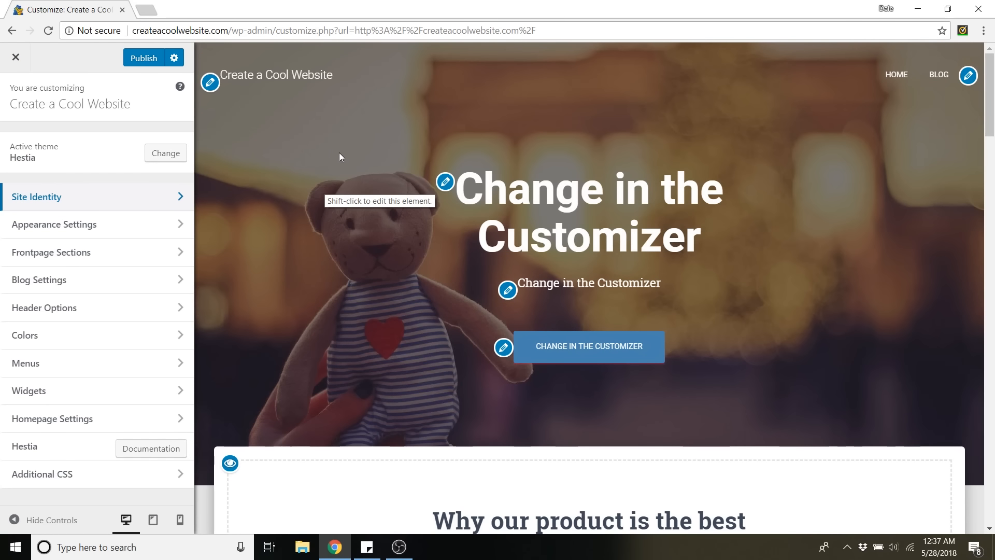
Look through the home page preview, covering the product features, About Hestia, team and client testimonial sections.
scroll(371, 179, "down", 5)
scroll(376, 189, "down", 12)
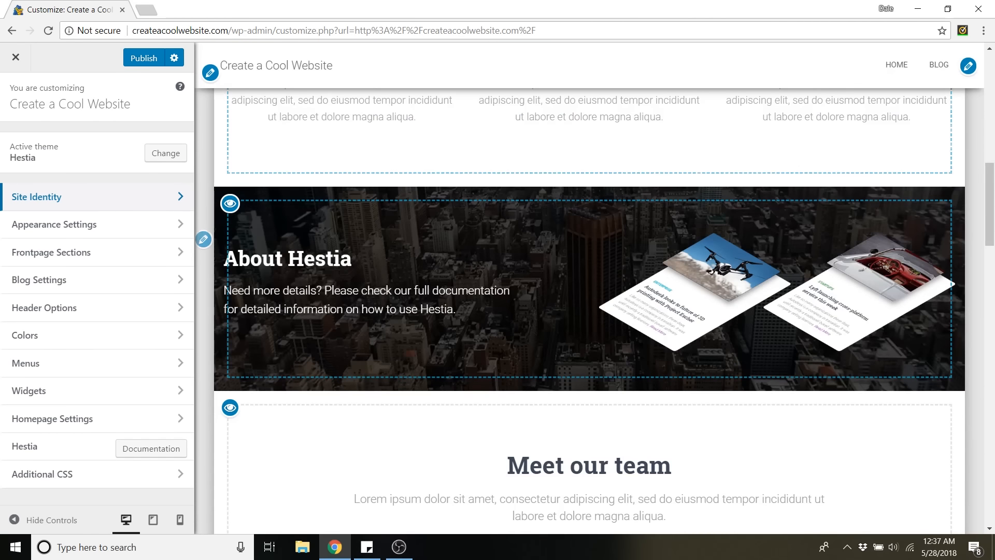
scroll(494, 340, "down", 14)
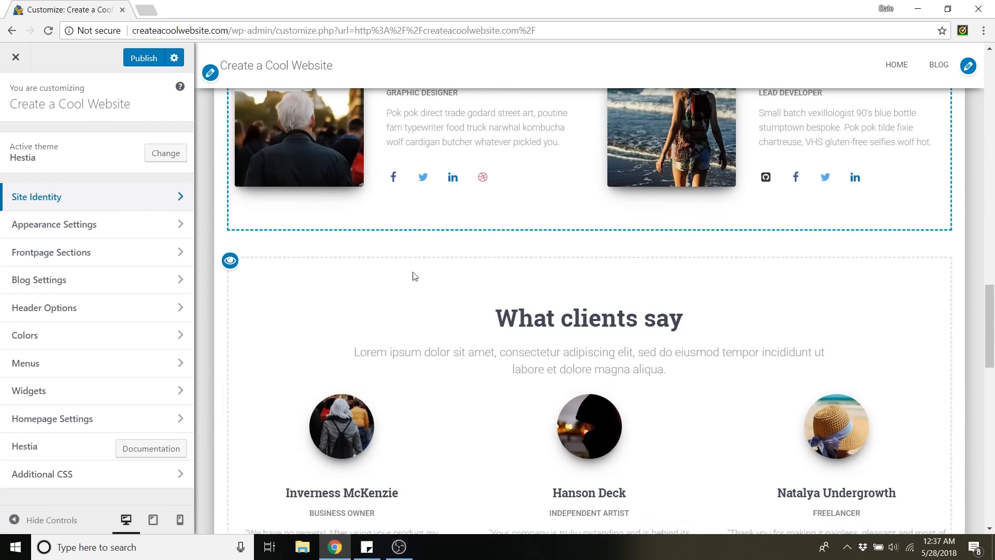
scroll(488, 257, "up", 20)
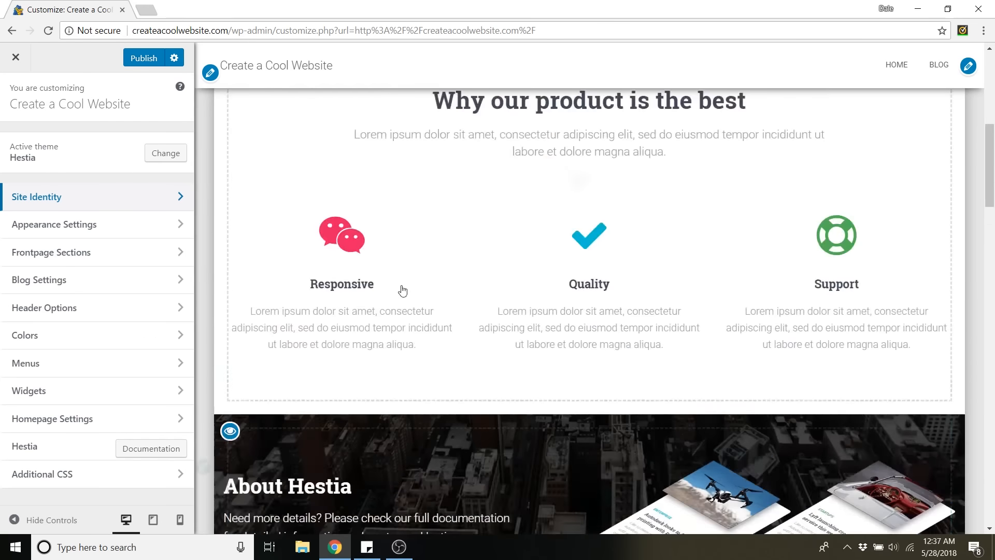
scroll(413, 306, "up", 1)
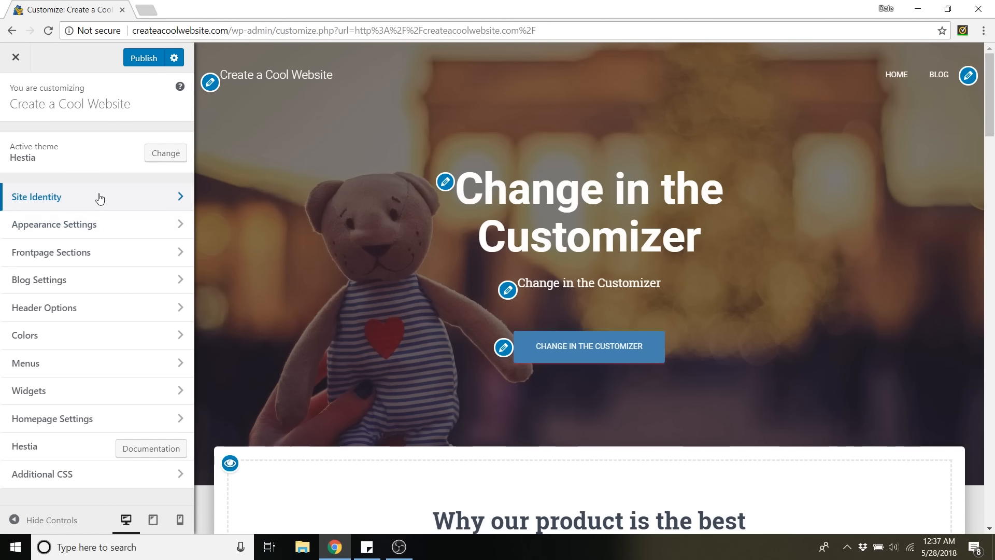
Start uploading a site logo in the Site Identity settings and choose the file Sample Logo (150 x 150).
left_click(100, 199)
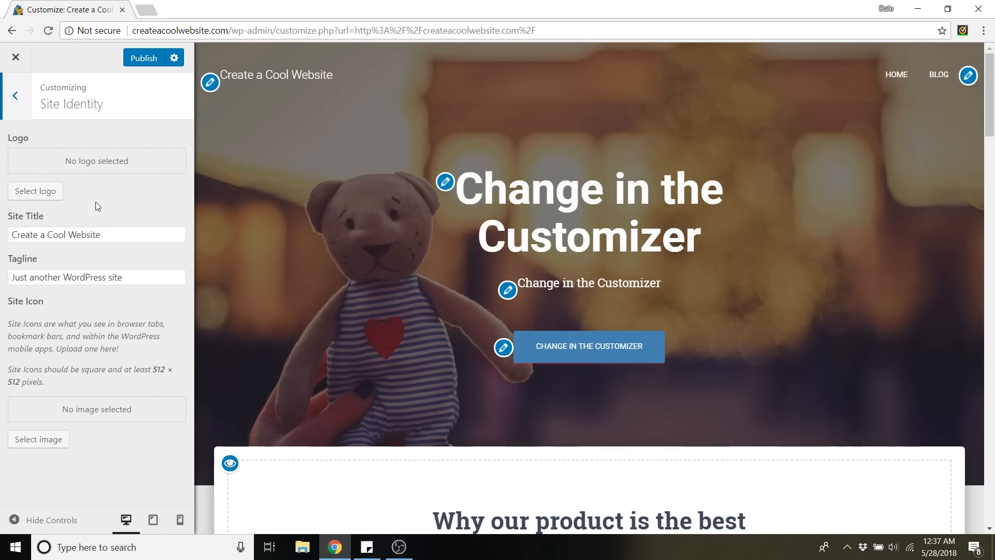
left_click(37, 193)
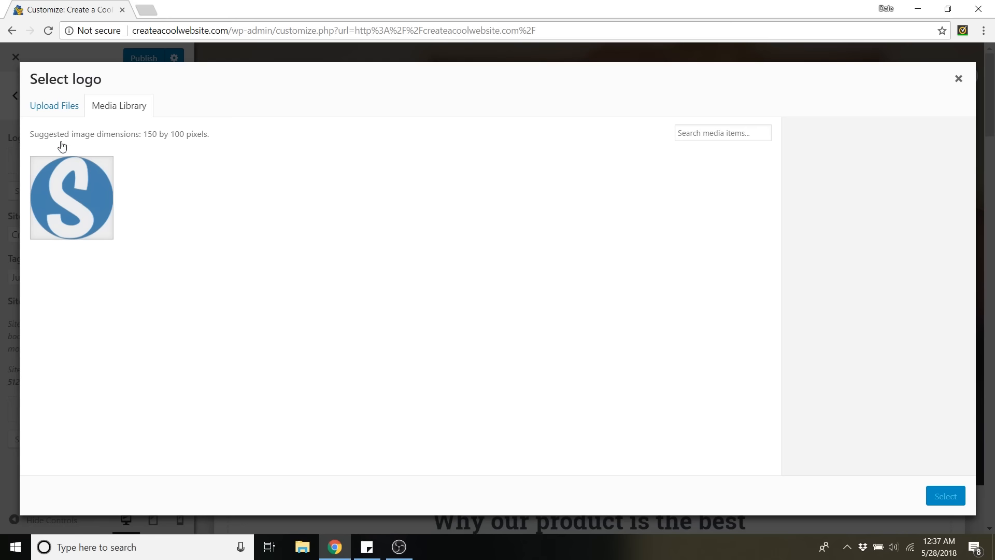
left_click(50, 111)
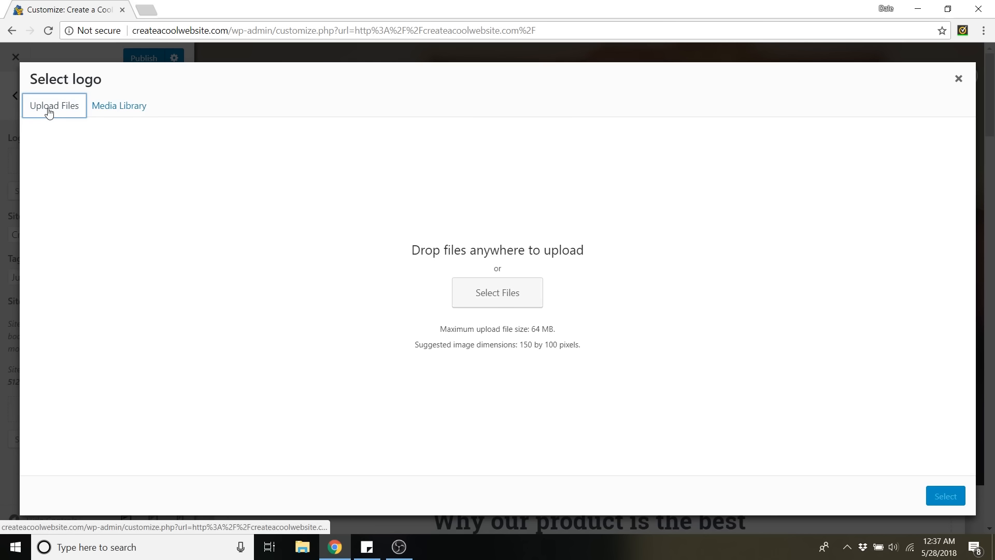
left_click(519, 290)
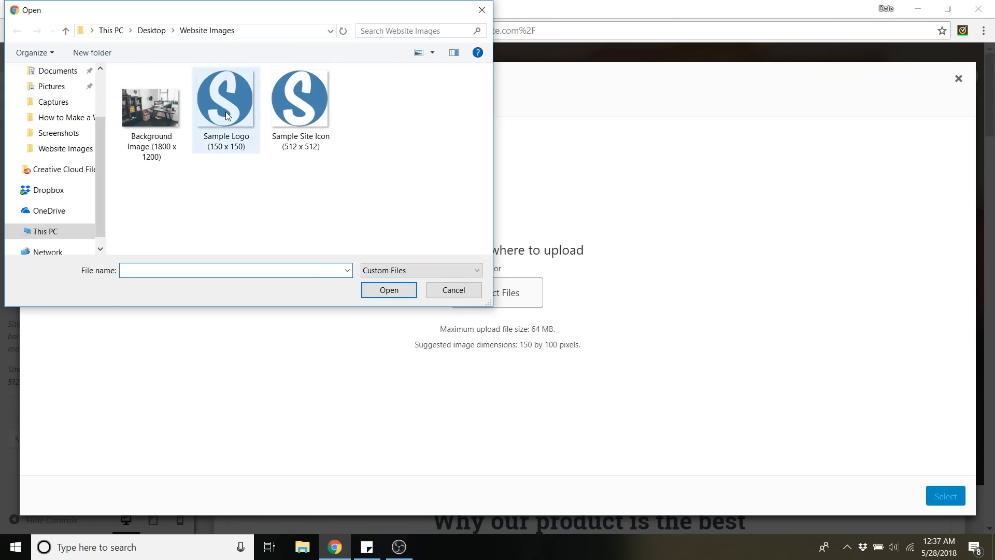
left_click(225, 112)
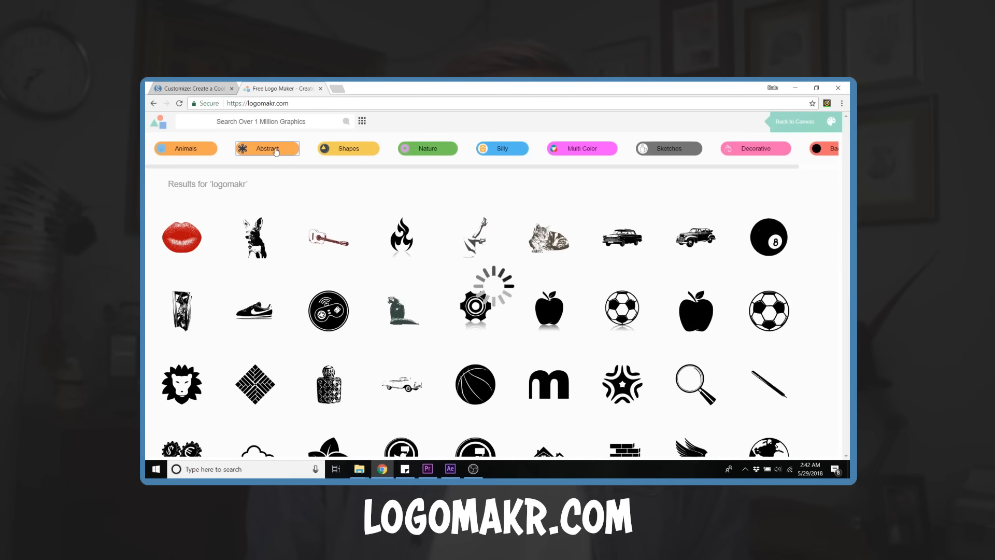
Switch to LogoMakr, pick the blue cube graphic, and add the text "Your Company Name" beneath it.
left_click(276, 150)
left_click(549, 238)
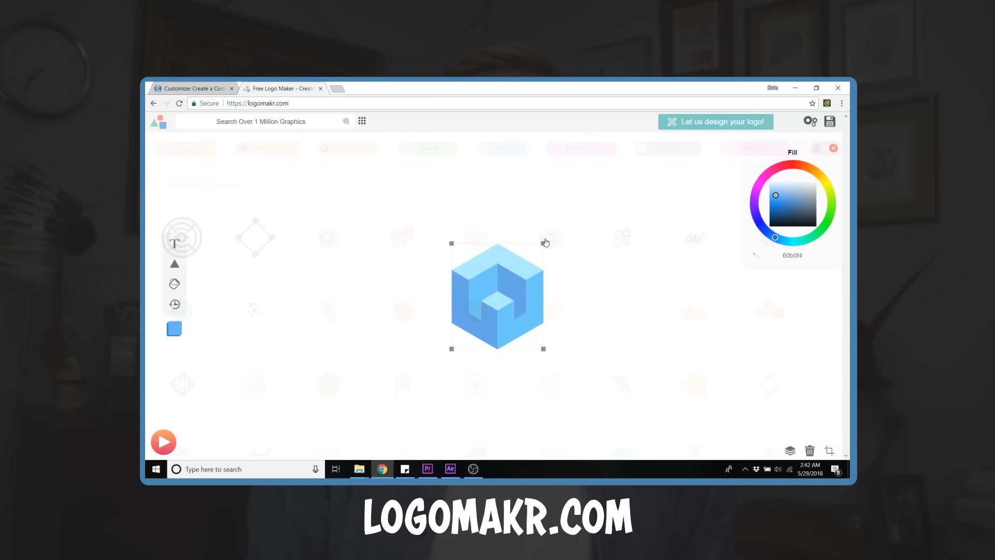
left_click(174, 243)
left_click_drag(377, 280, 387, 348)
type("Your Company Name")
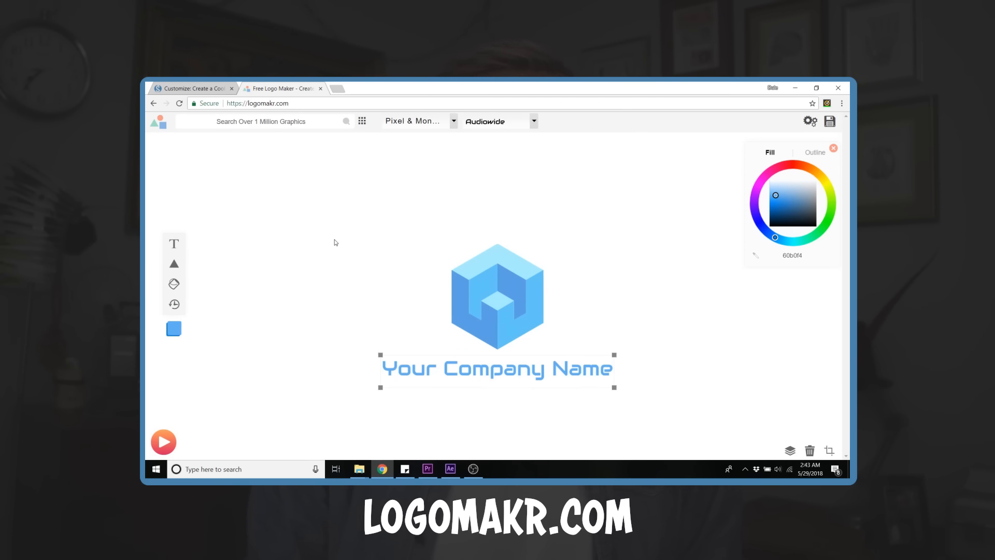
left_click(328, 260)
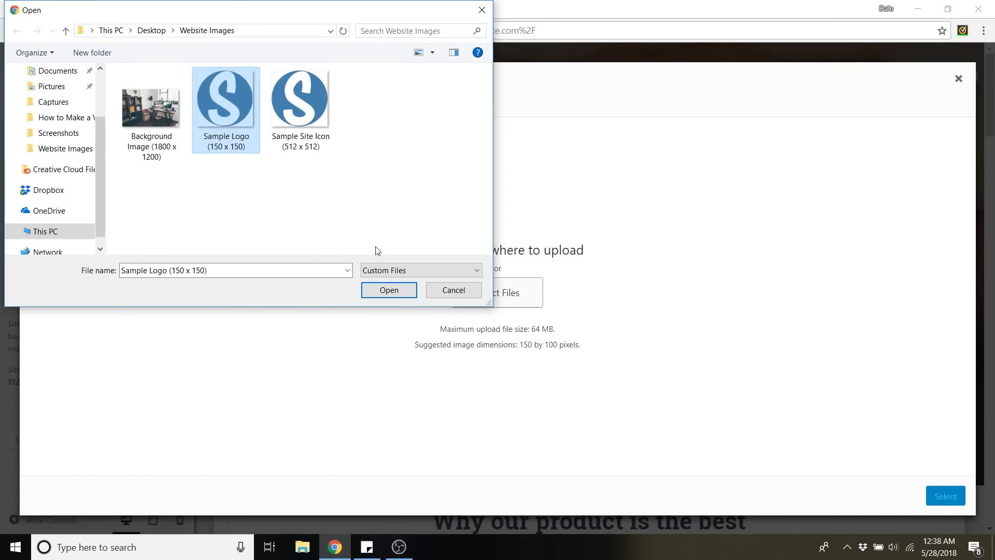
Upload the chosen sample logo file, set it as the site logo without cropping, and check it in the page preview.
left_click(388, 290)
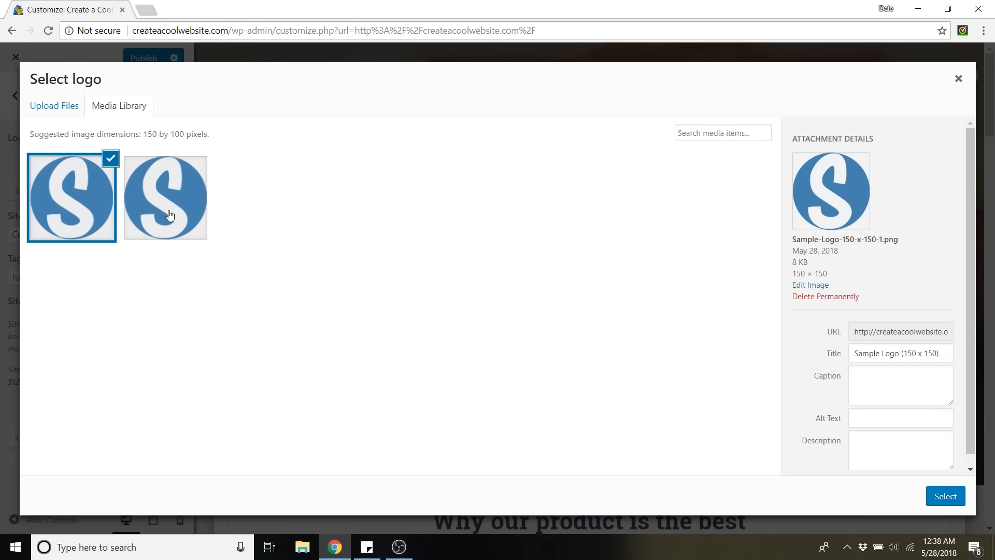
left_click(946, 496)
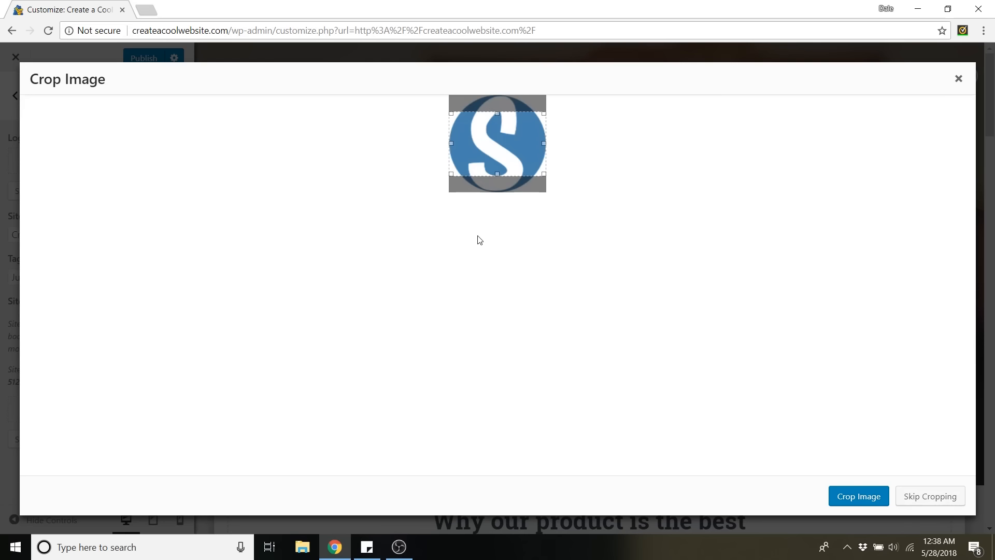
left_click(939, 497)
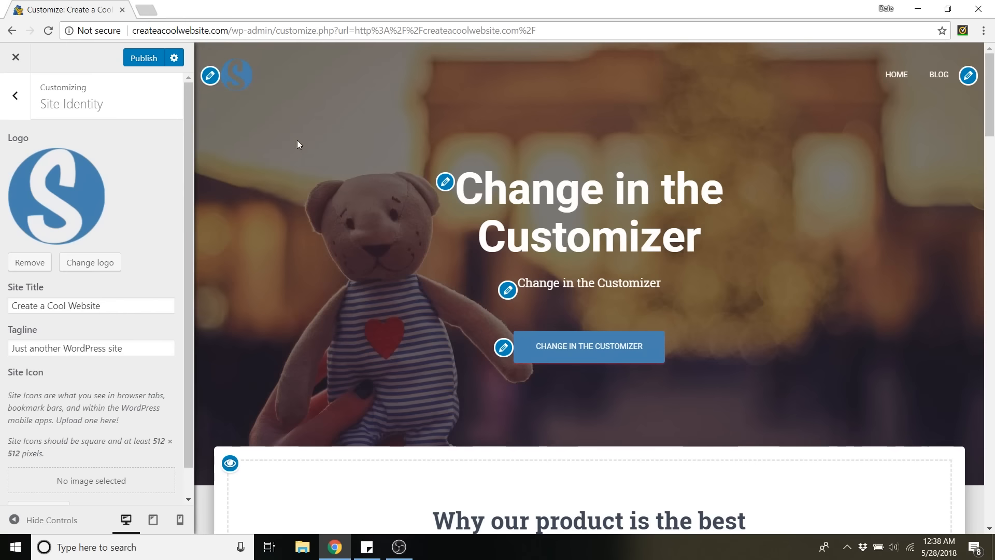
scroll(501, 388, "down", 3)
scroll(346, 184, "down", 2)
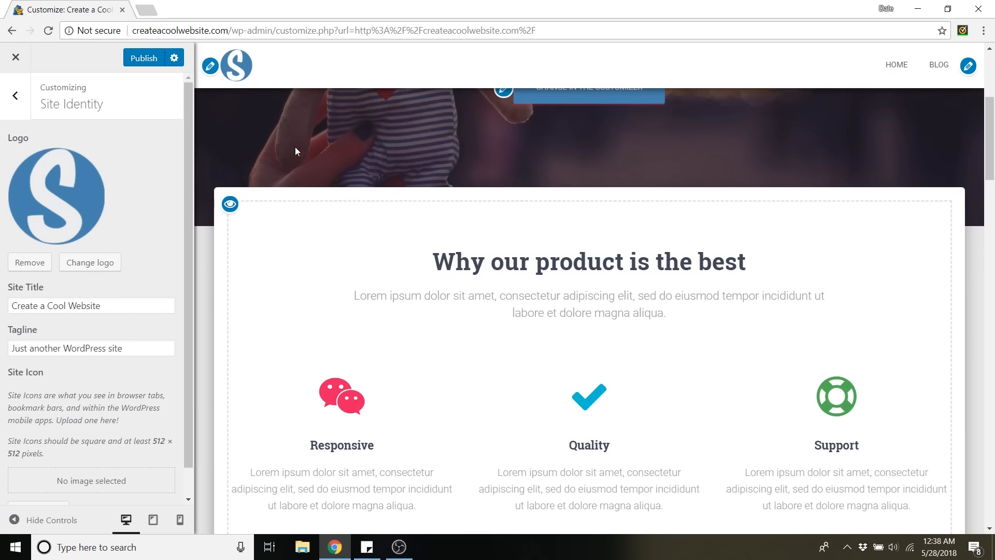
scroll(295, 151, "up", 5)
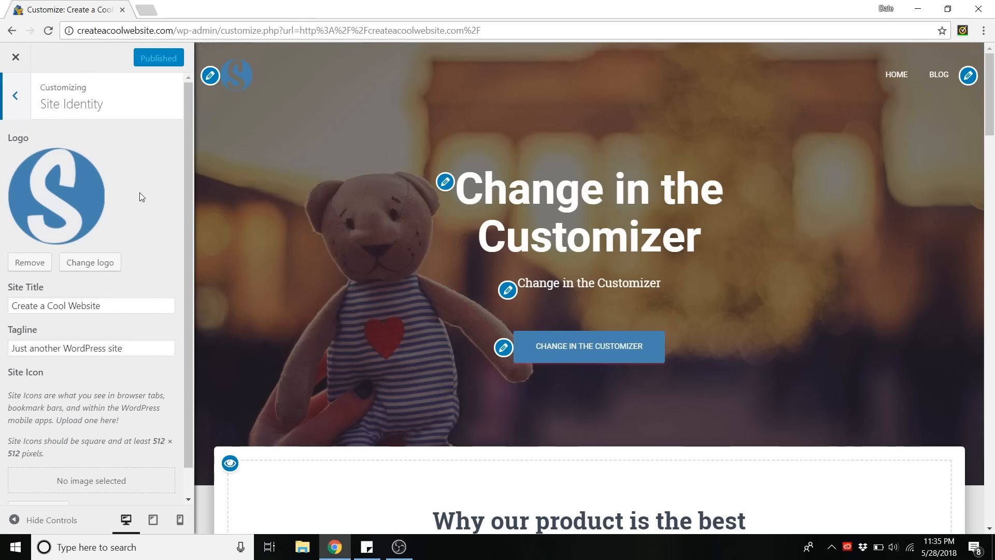
Upload Sample Site Icon (512 x 512) and set it as the site icon.
scroll(139, 196, "down", 1)
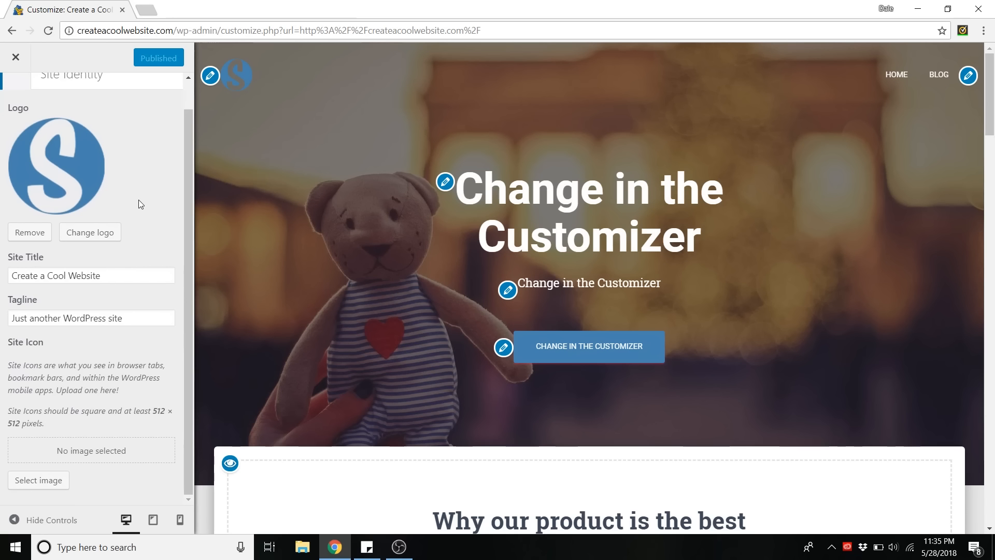
left_click(39, 480)
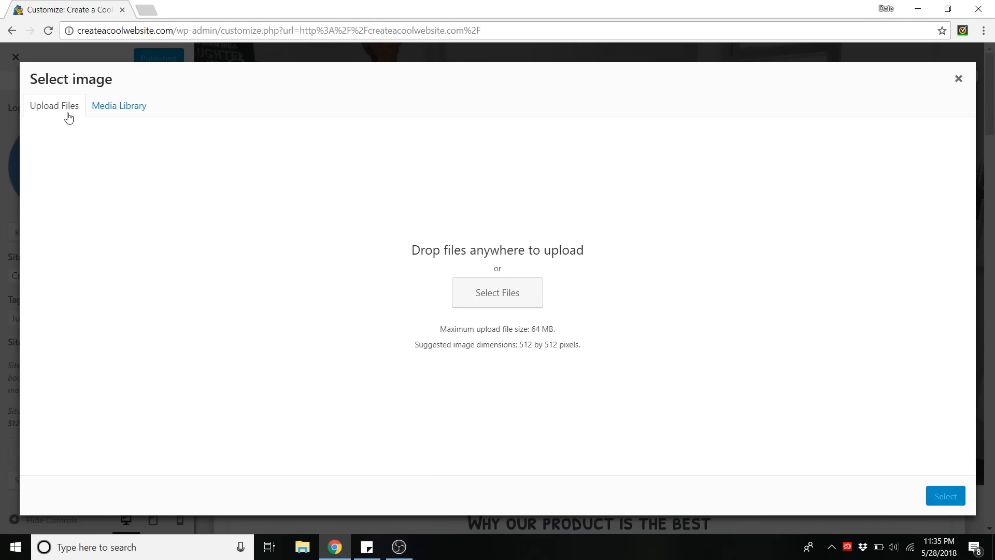
left_click(513, 293)
left_click(304, 103)
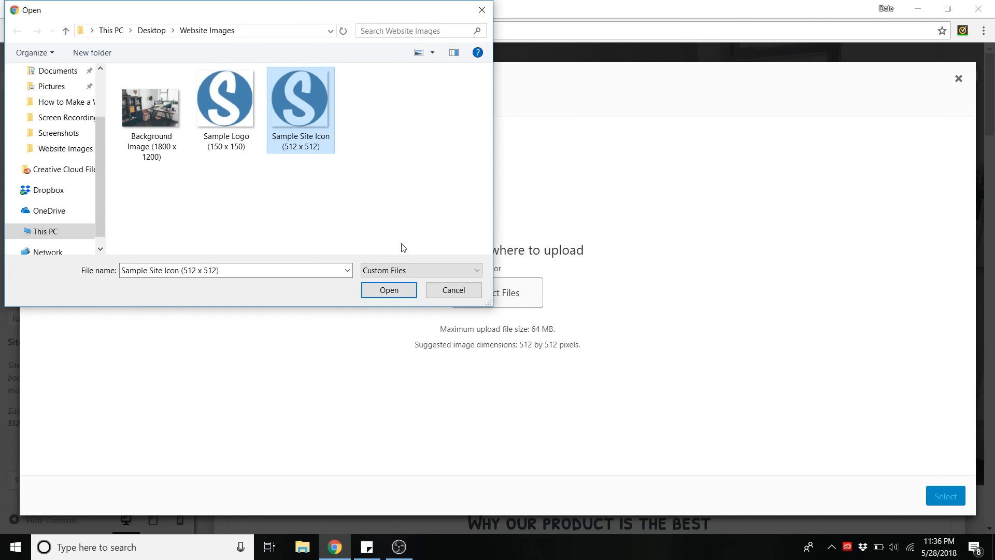
left_click(374, 293)
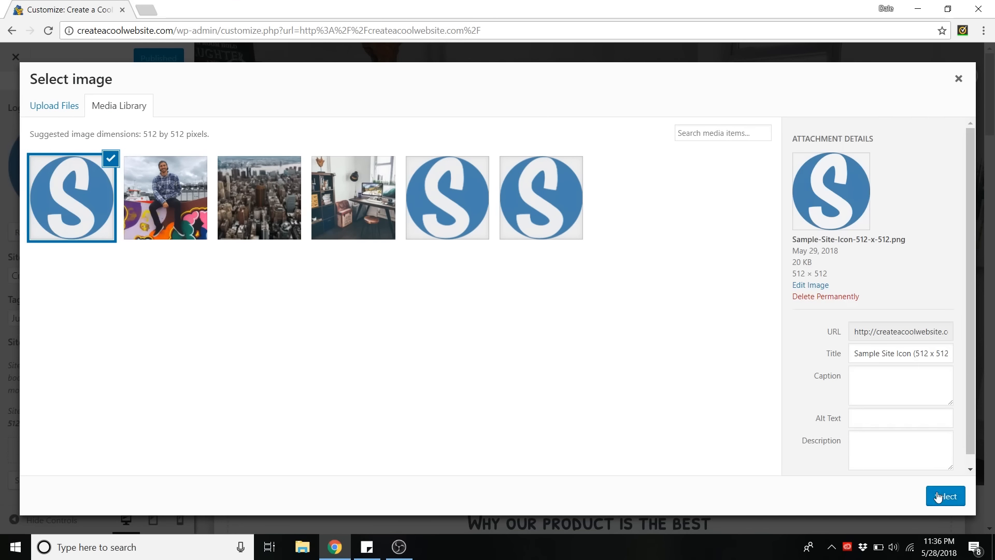
left_click(939, 496)
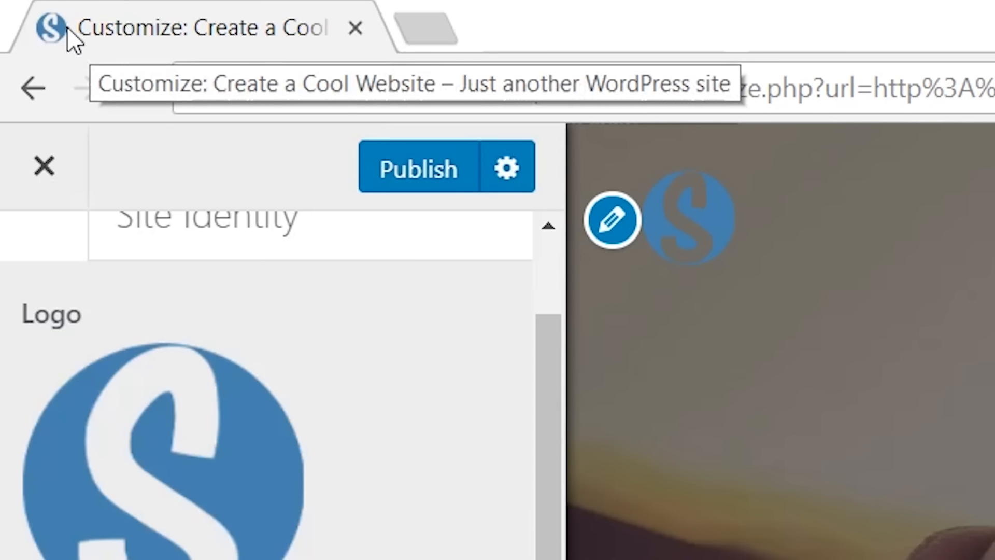
scroll(163, 203, "up", 1)
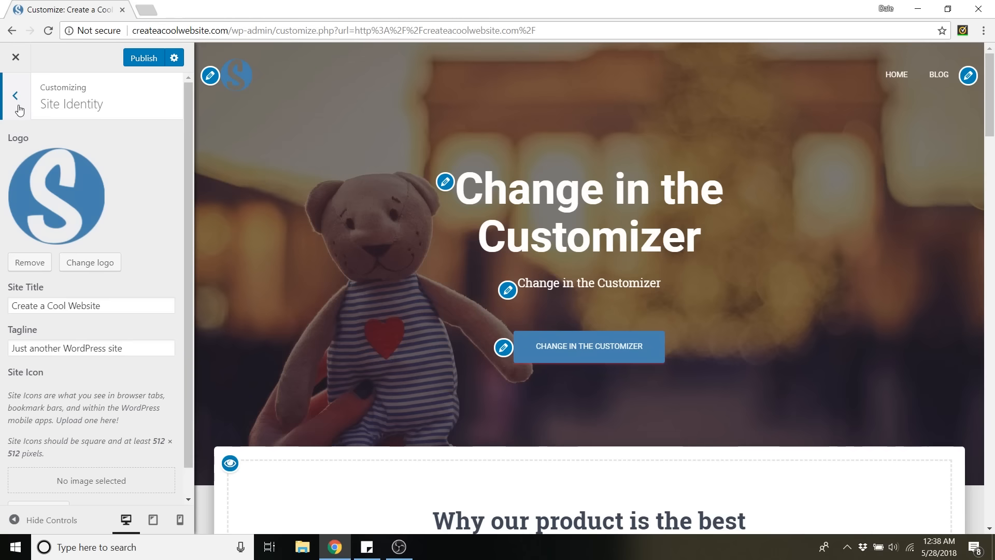
Try red #ff3f3f and then blue #1b9db7 as the accent color in the site's color settings.
left_click(18, 105)
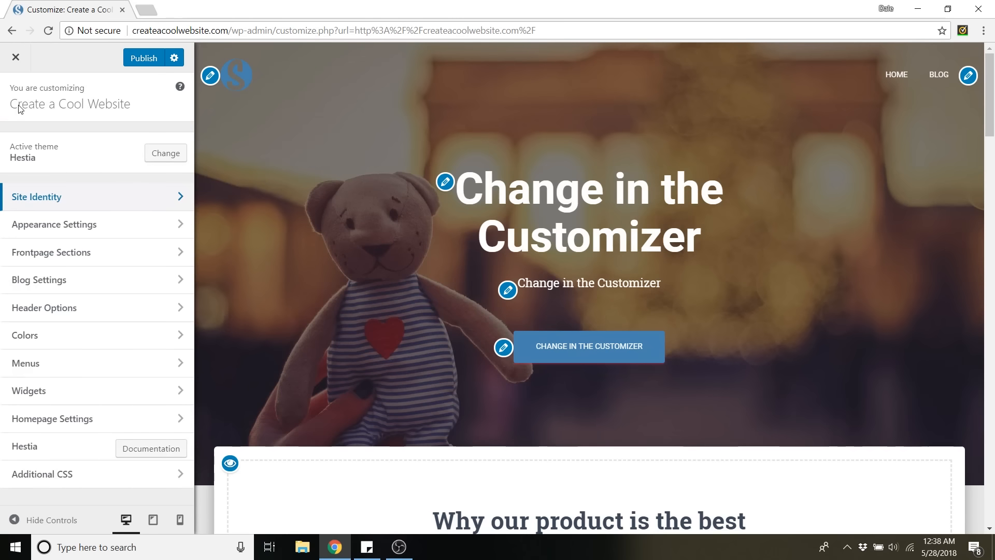
left_click(36, 340)
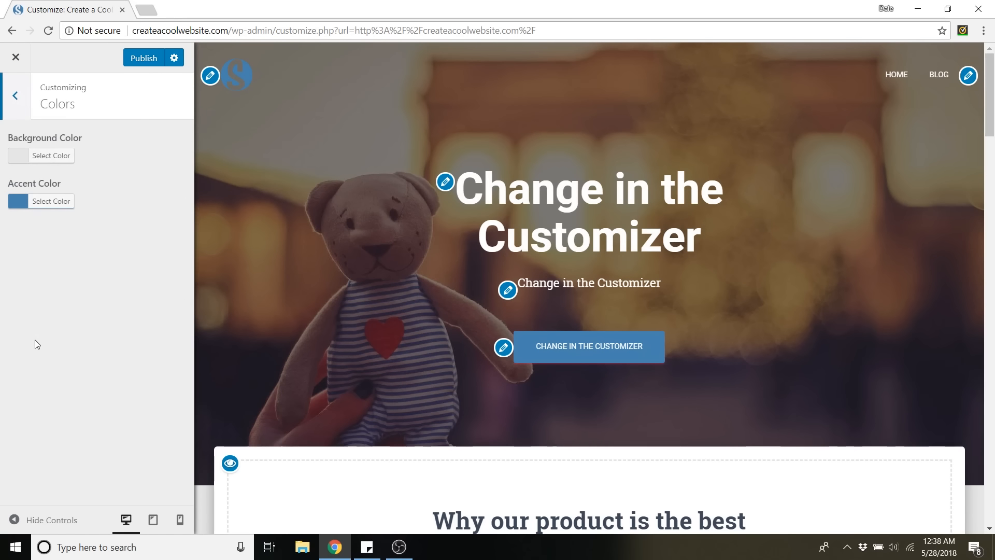
left_click(58, 201)
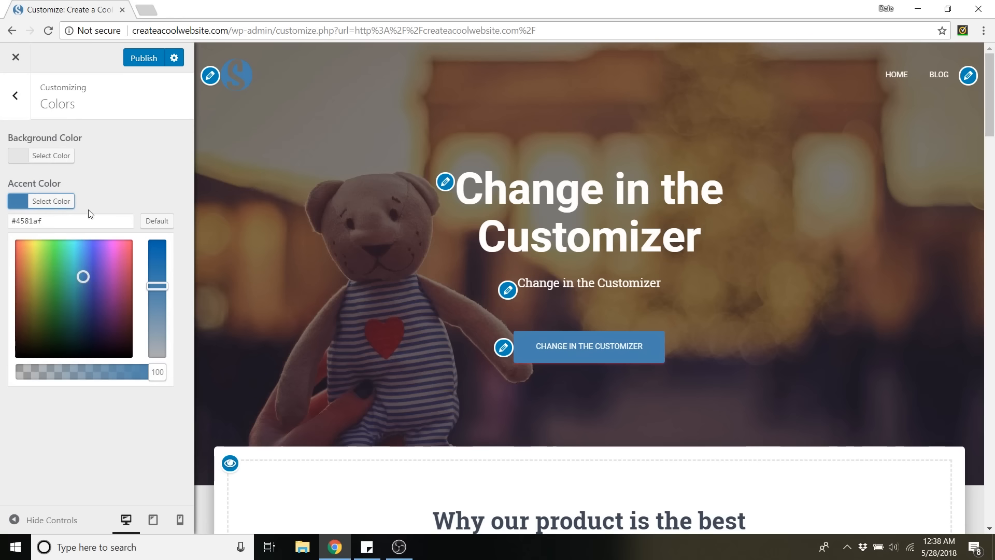
left_click_drag(71, 290, 1, 243)
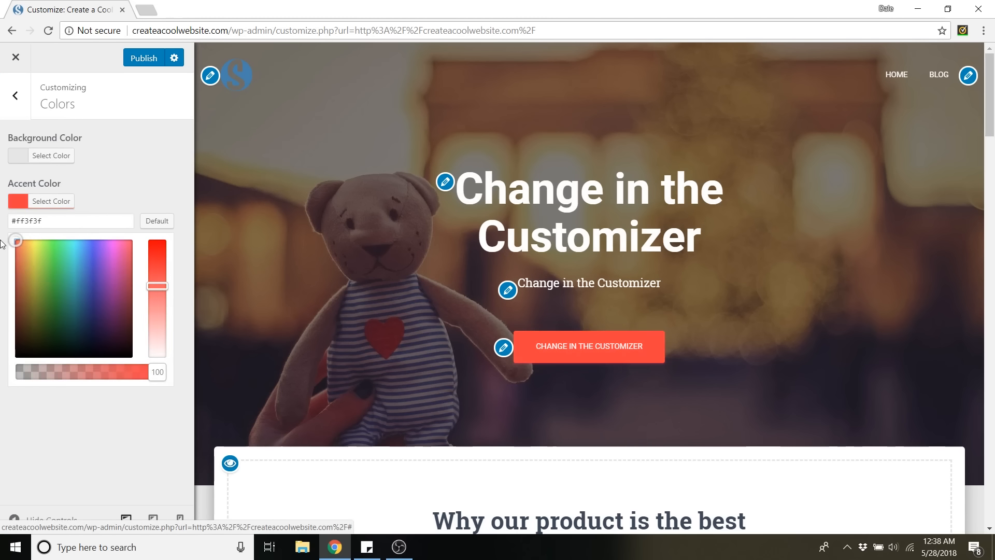
left_click_drag(120, 307, 99, 324)
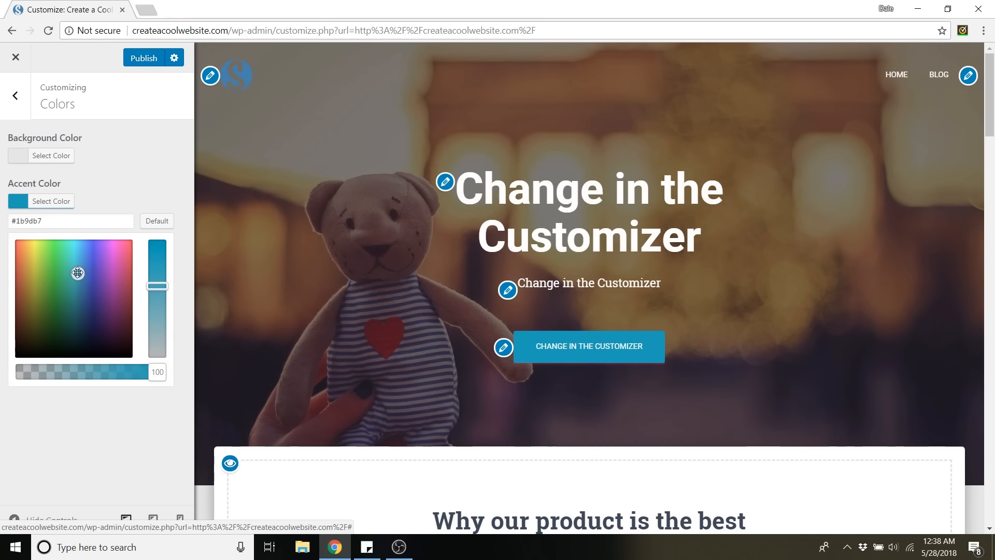
Set the site's accent color to the hex value #4581af.
triple_click(66, 226)
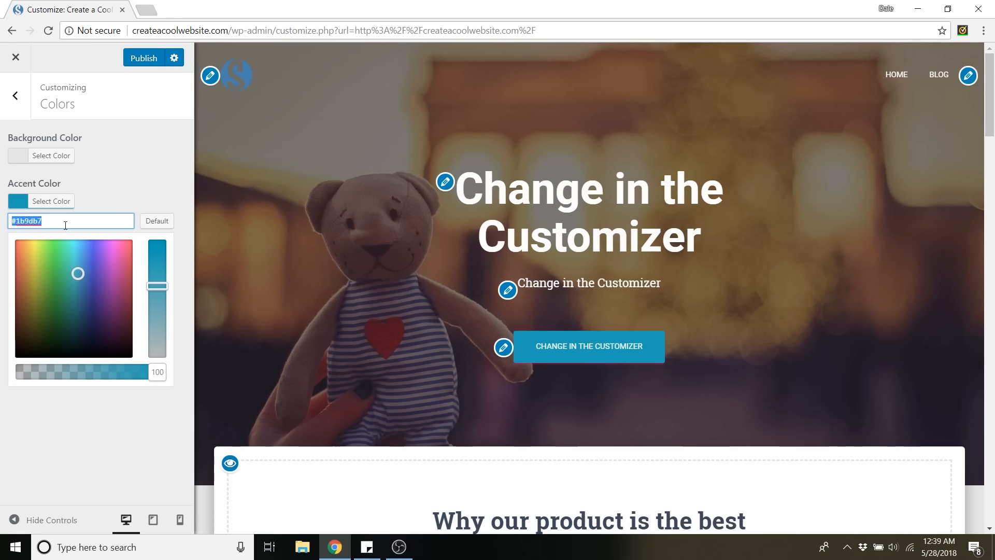
type("4581a")
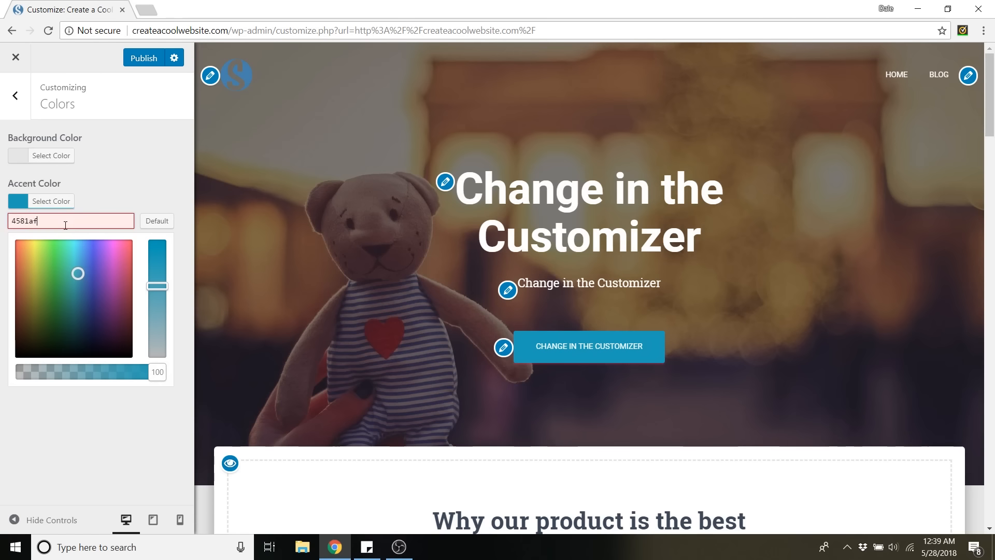
type("f")
left_click(152, 168)
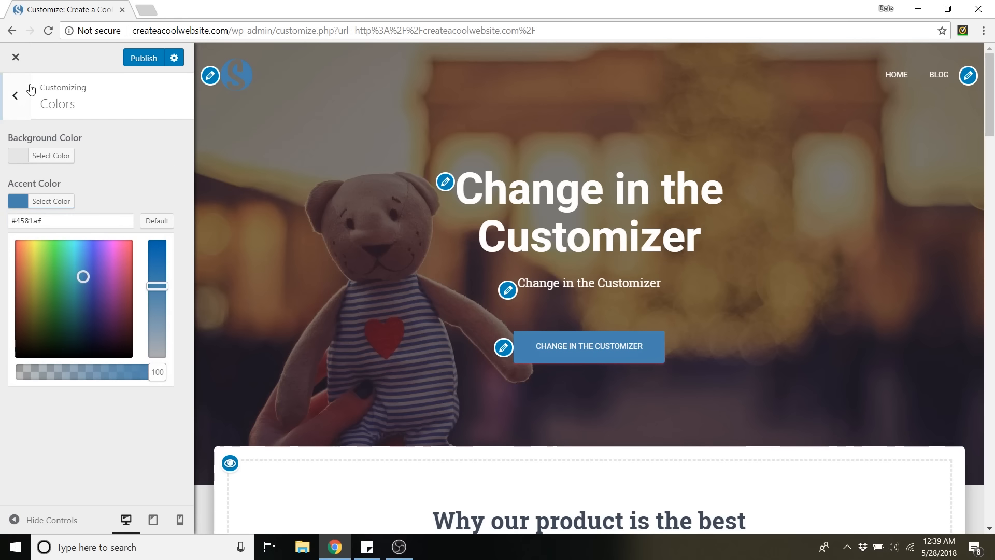
Open the front page's Big Title section settings, try the left-aligned layout, and return to the centered layout.
left_click(20, 111)
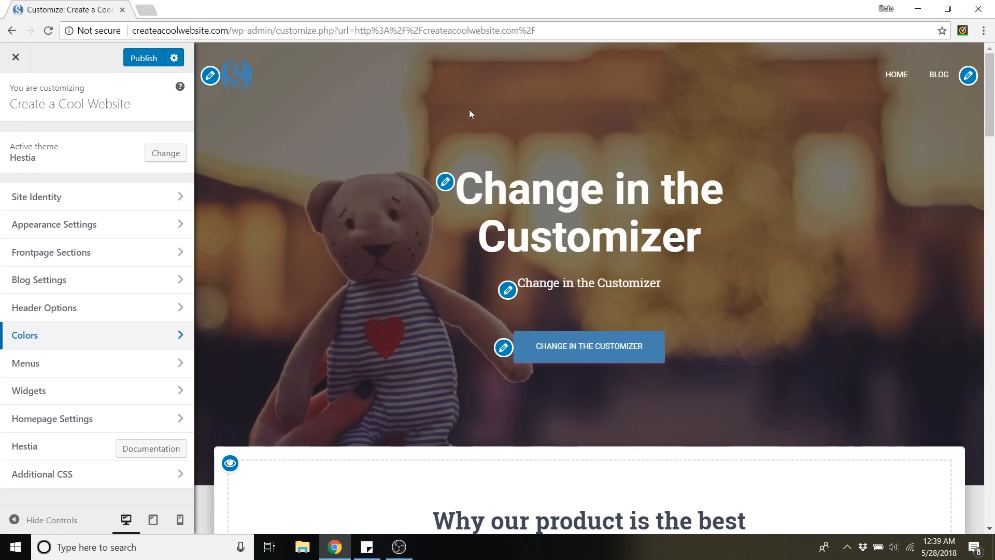
left_click(448, 187)
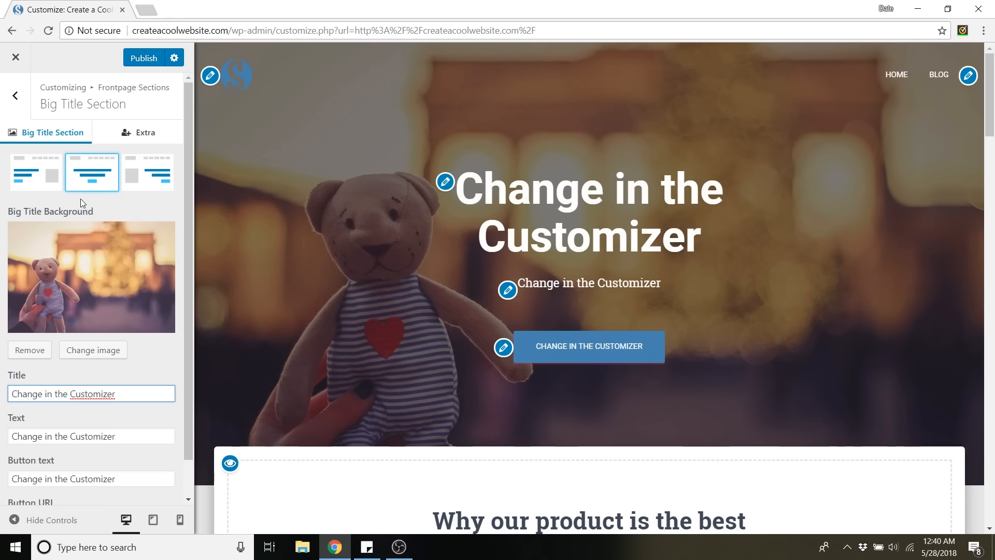
left_click(43, 187)
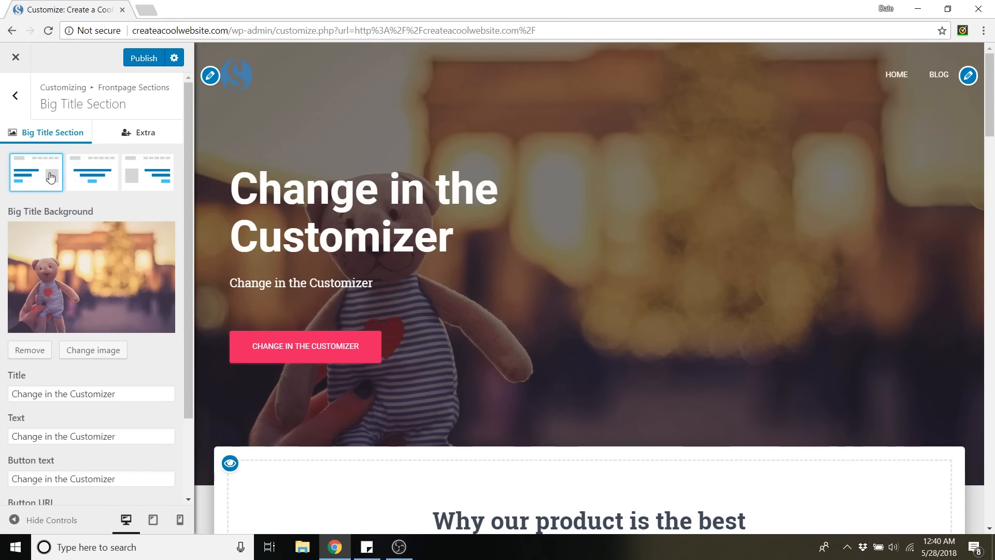
left_click(92, 169)
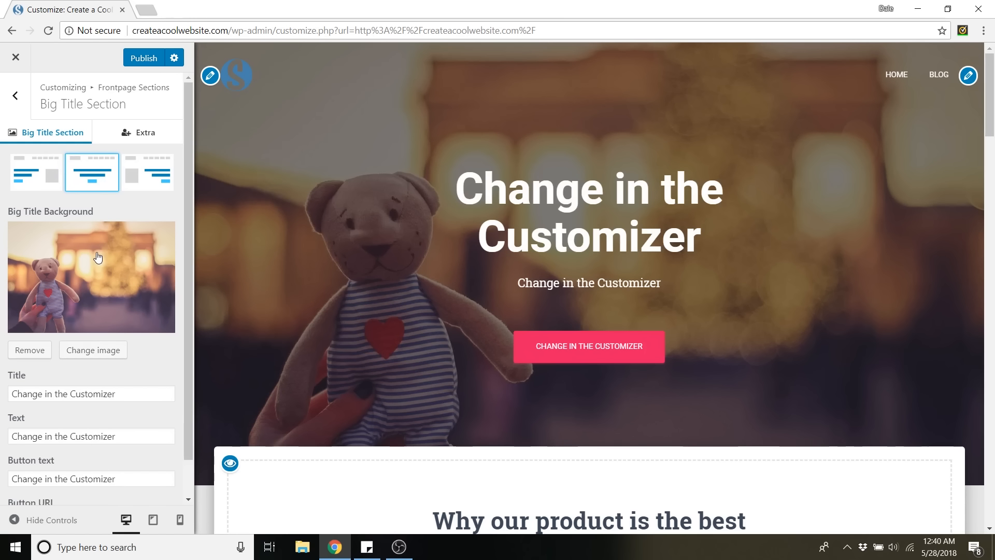
Start replacing the Big Title background image and select the file Background Image (1800 x 1200) for upload.
scroll(123, 251, "down", 1)
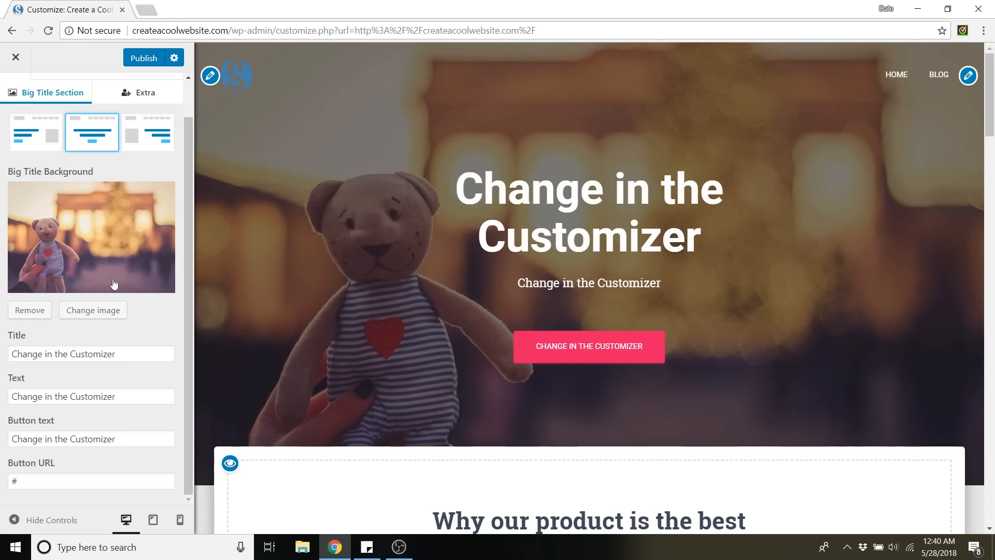
left_click(99, 312)
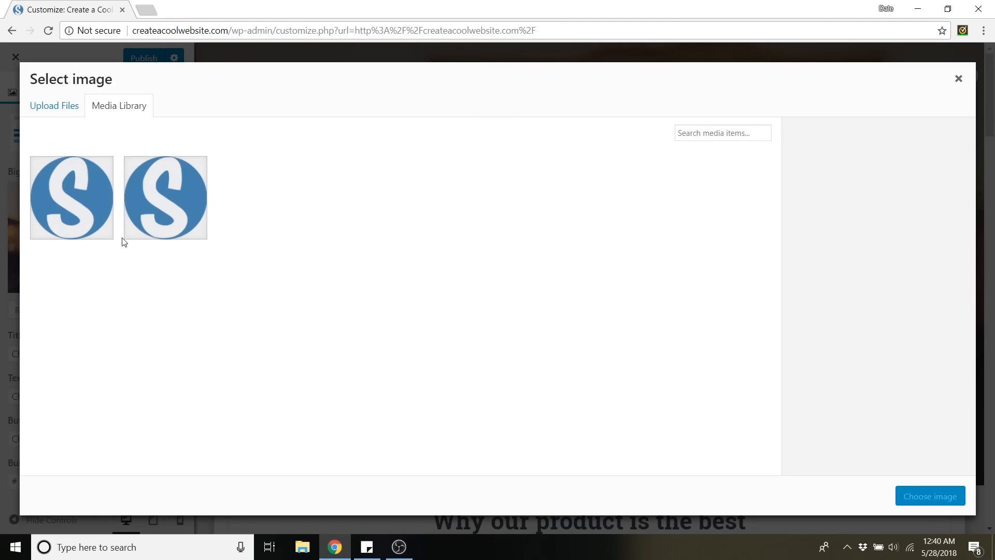
left_click(59, 113)
left_click(507, 298)
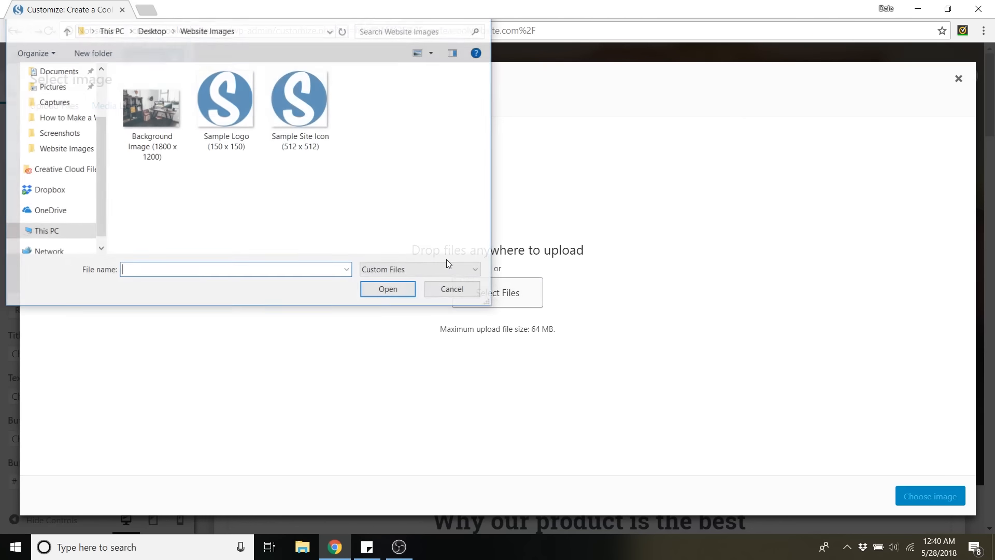
left_click(147, 112)
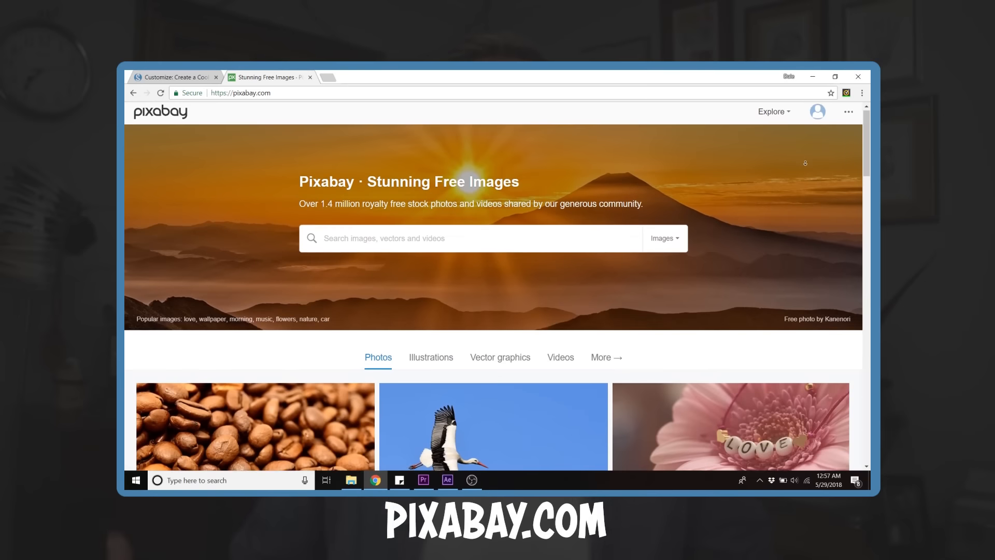
Browse the free stock photos on pixabay.com and open the photo editor on fotor.com.
scroll(804, 168, "down", 2)
scroll(805, 169, "down", 2)
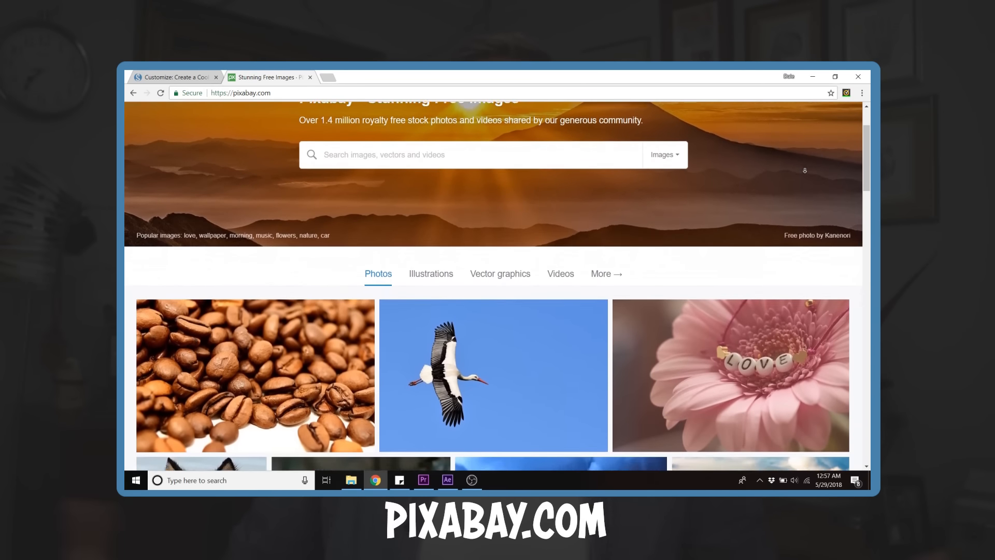
scroll(804, 170, "down", 2)
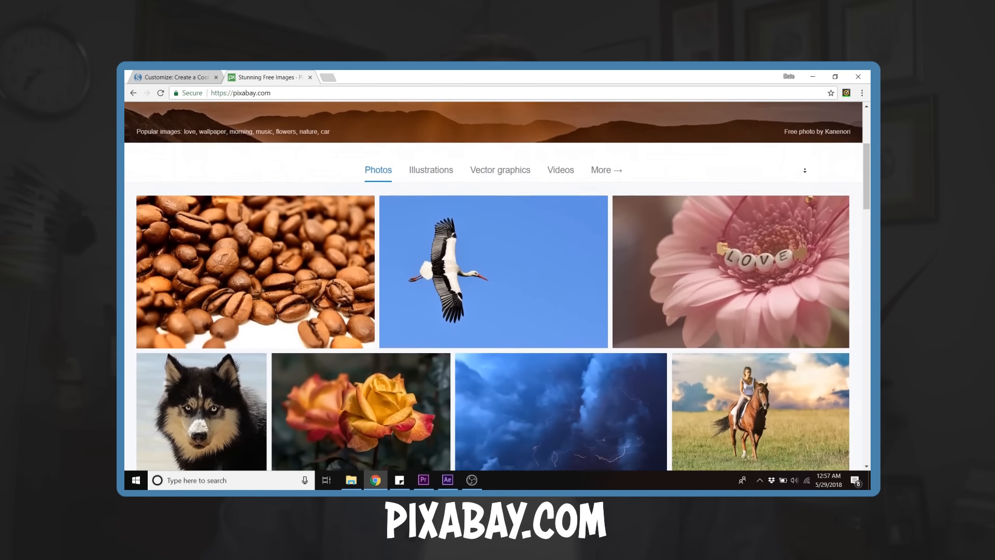
scroll(805, 170, "down", 2)
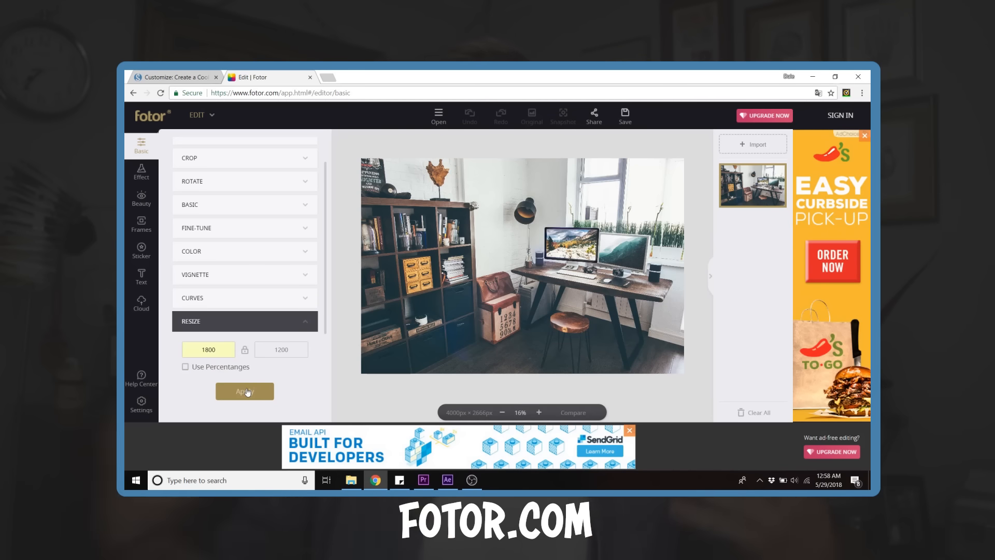
left_click(248, 392)
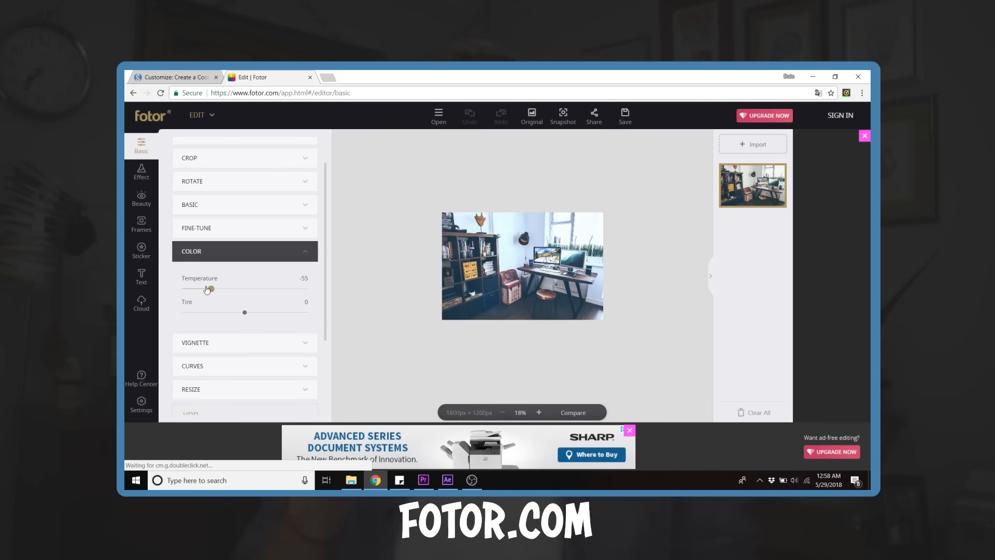
left_click_drag(209, 288, 225, 300)
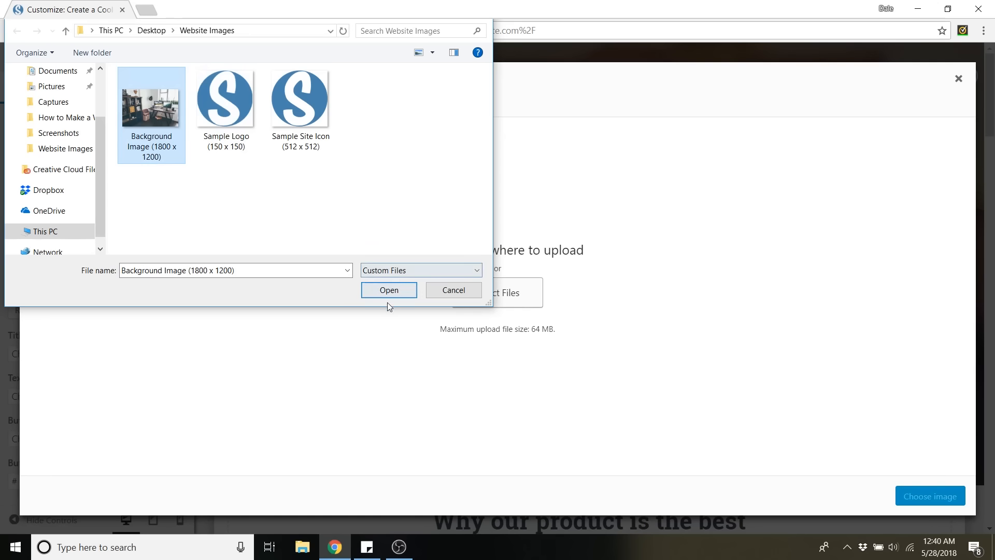
Upload the selected background image and apply it as the Big Title background.
left_click(389, 292)
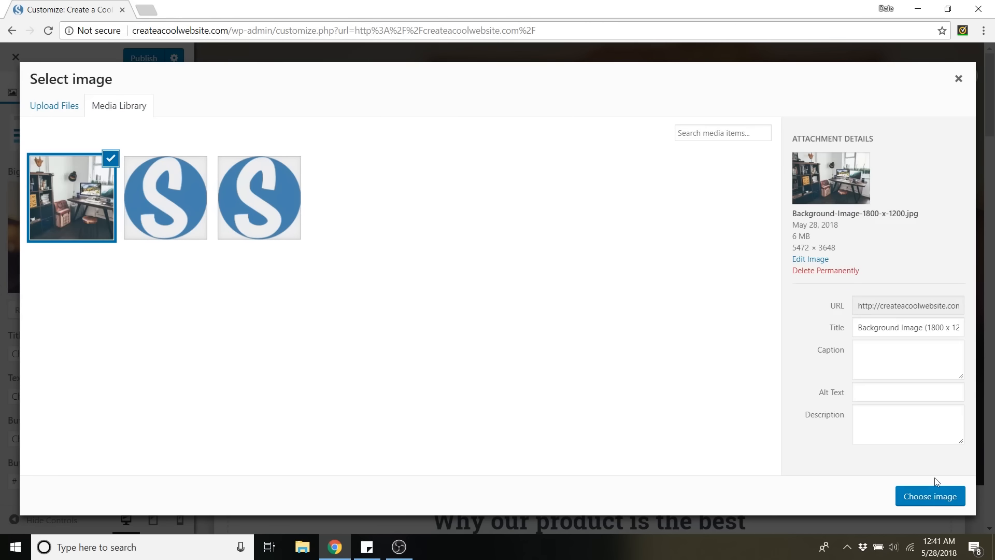
left_click(930, 497)
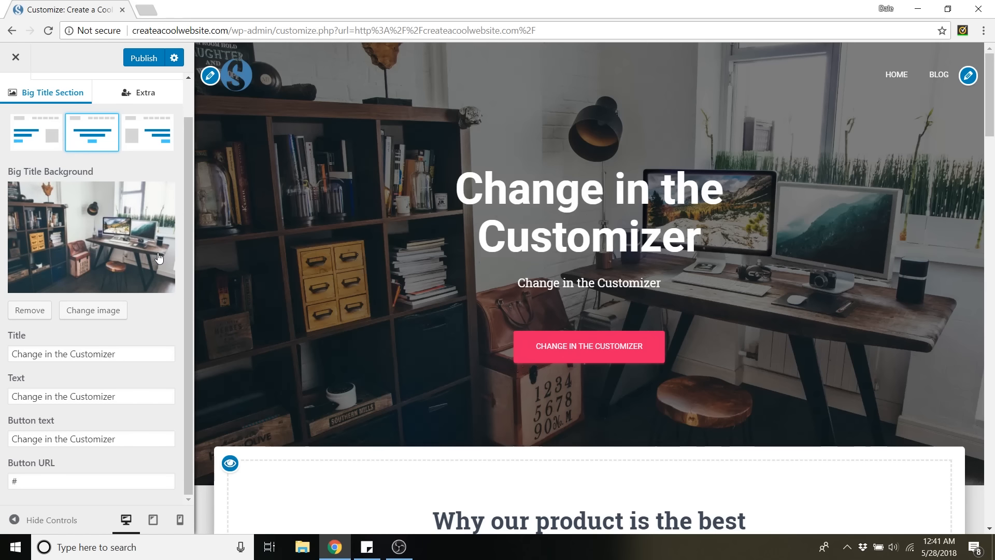
Change the Big Title heading to "How To Create a Cool Website".
left_click(127, 355)
left_click_drag(121, 354, 3, 357)
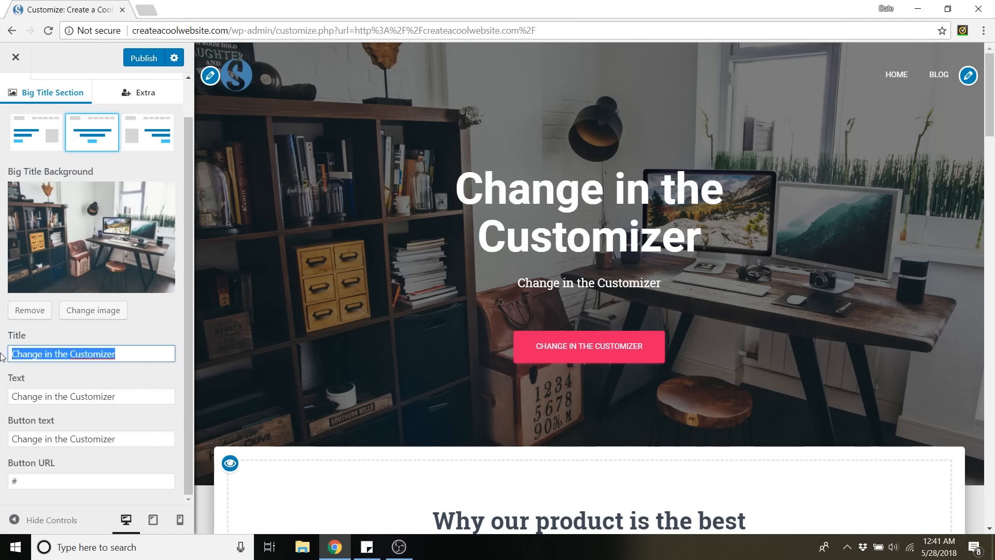
type("Ho")
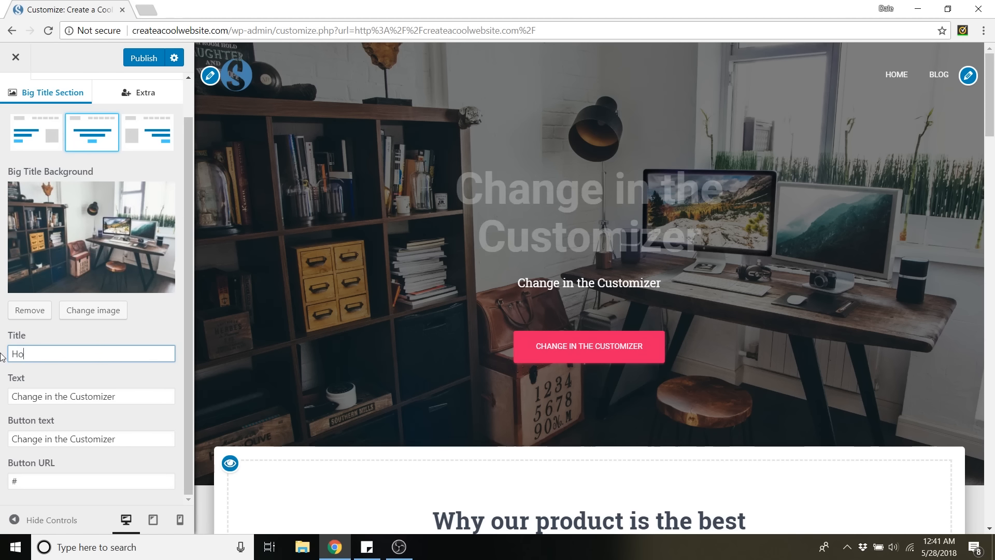
type("w To Create a Cool Website")
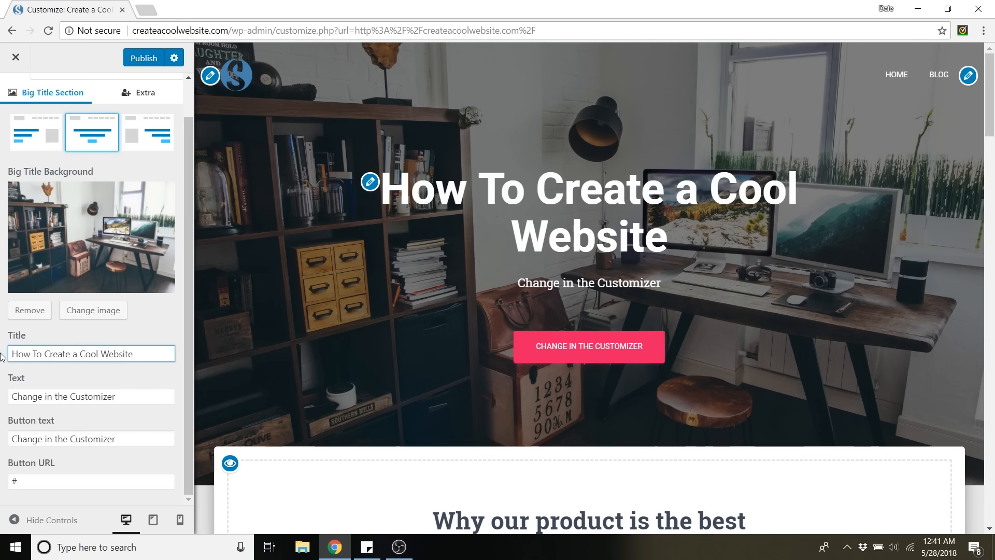
Replace the Big Title subtext with "Step-by-step tutorials at your fingetips.".
triple_click(123, 398)
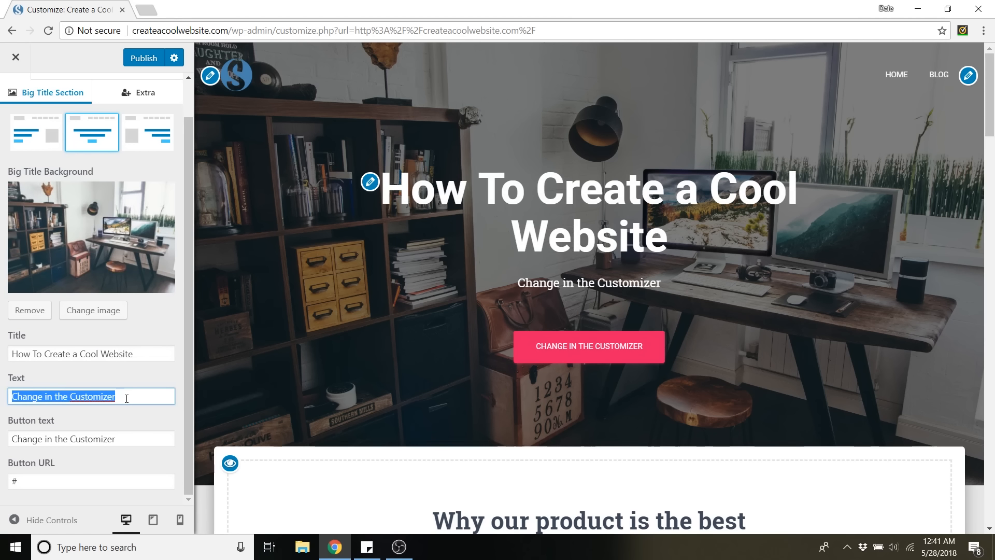
key("BackSpace")
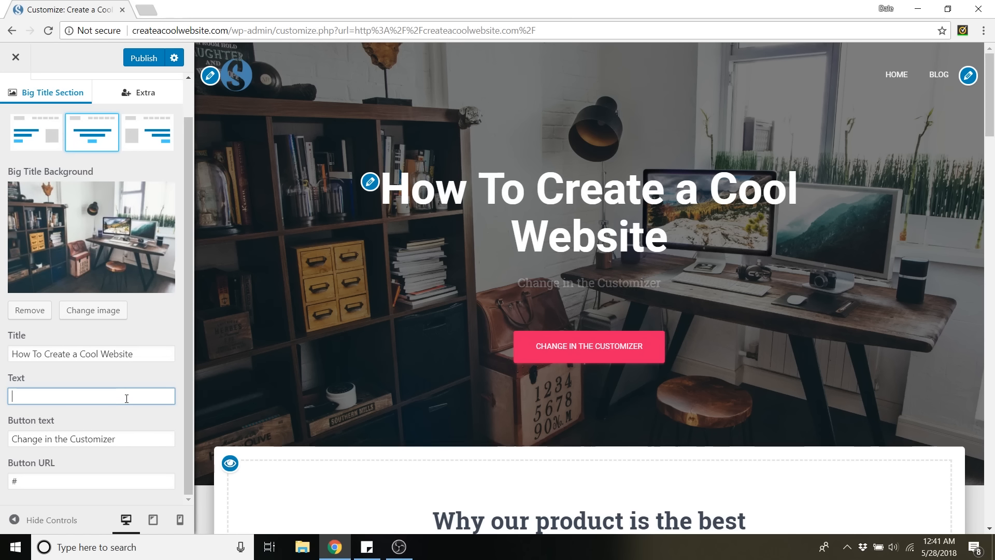
type("Step-by-step tutorials at your fin")
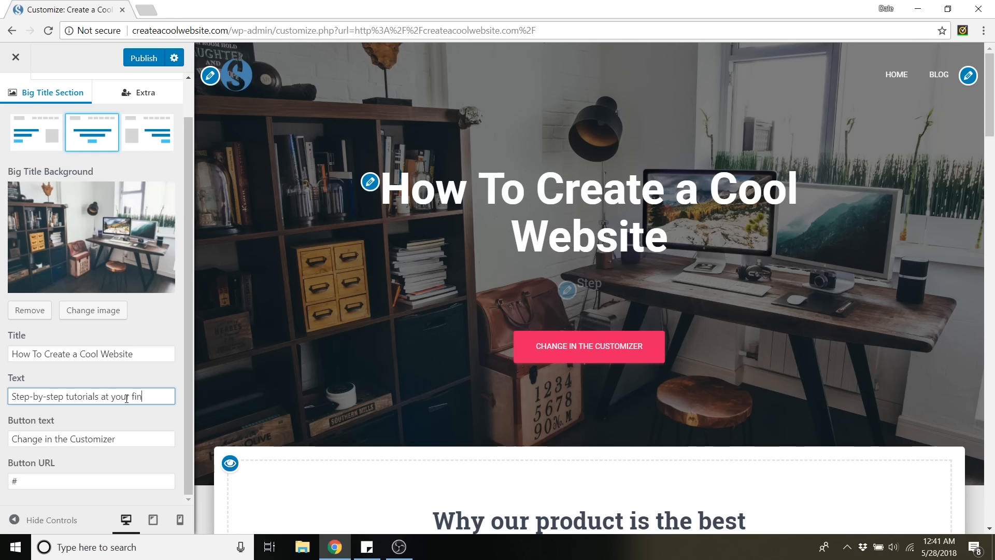
type("getips.")
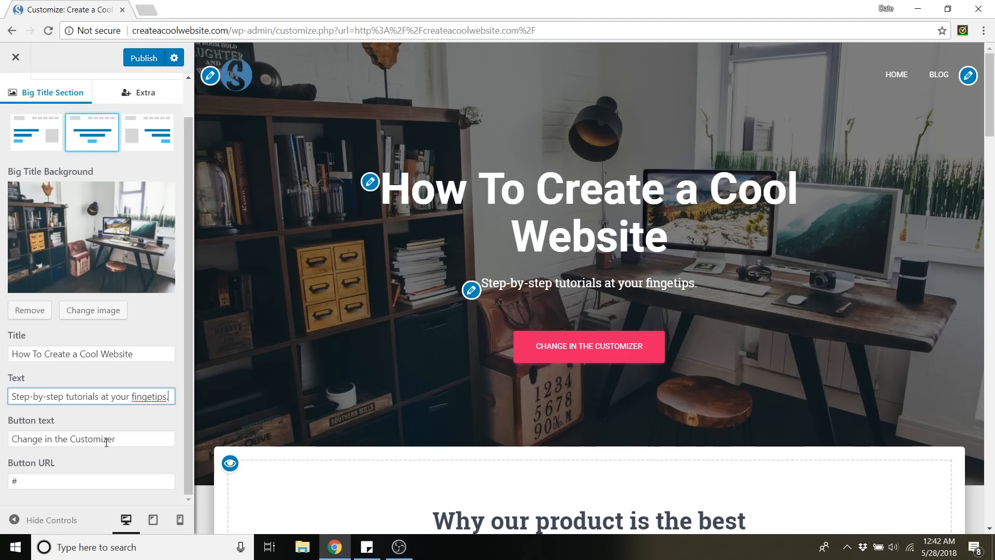
Set the Big Title button text to "Watch Tutorials".
left_click(133, 441)
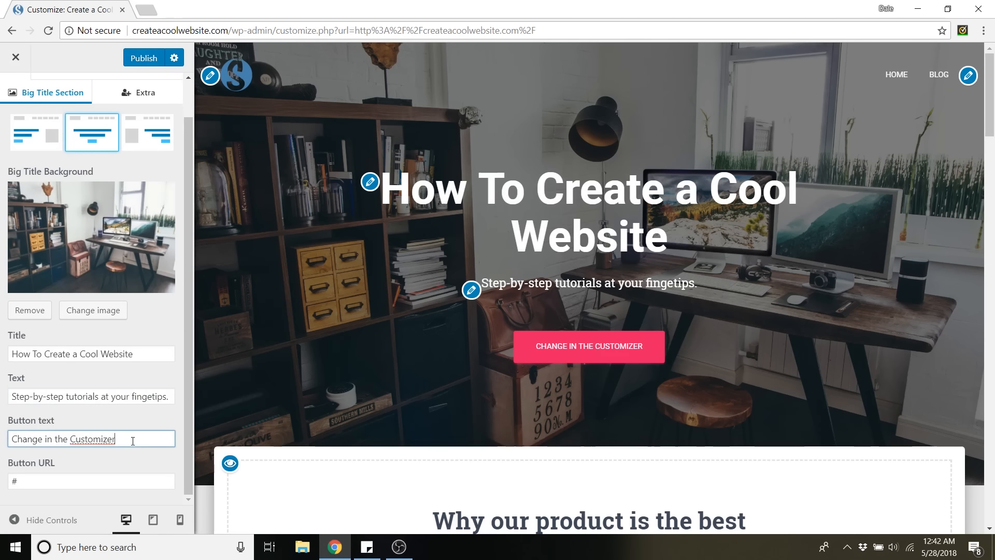
key("ctrl+a")
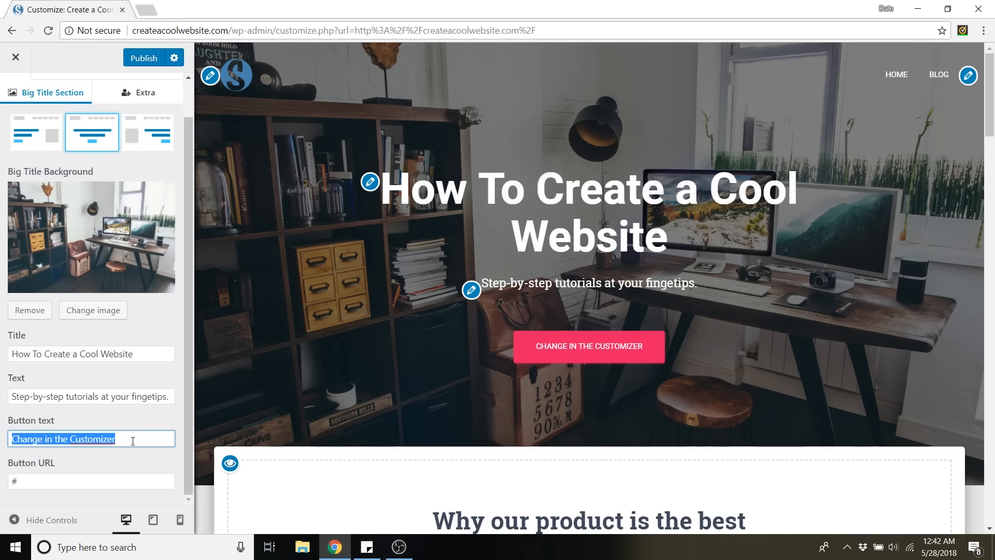
type("Watch Tutorial")
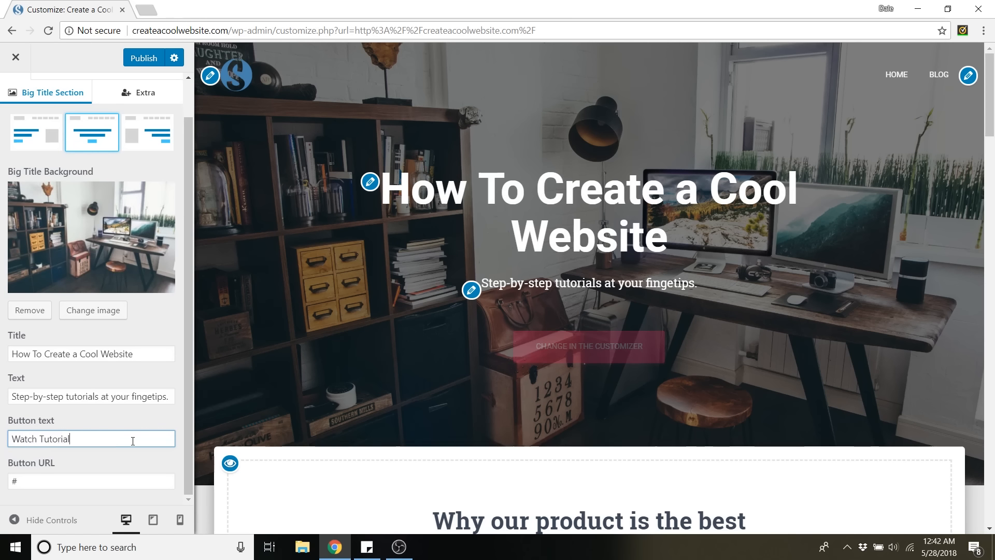
Copy the Create a Pro Website channel's address from YouTube and paste it as the Big Title button's URL.
left_click(56, 483)
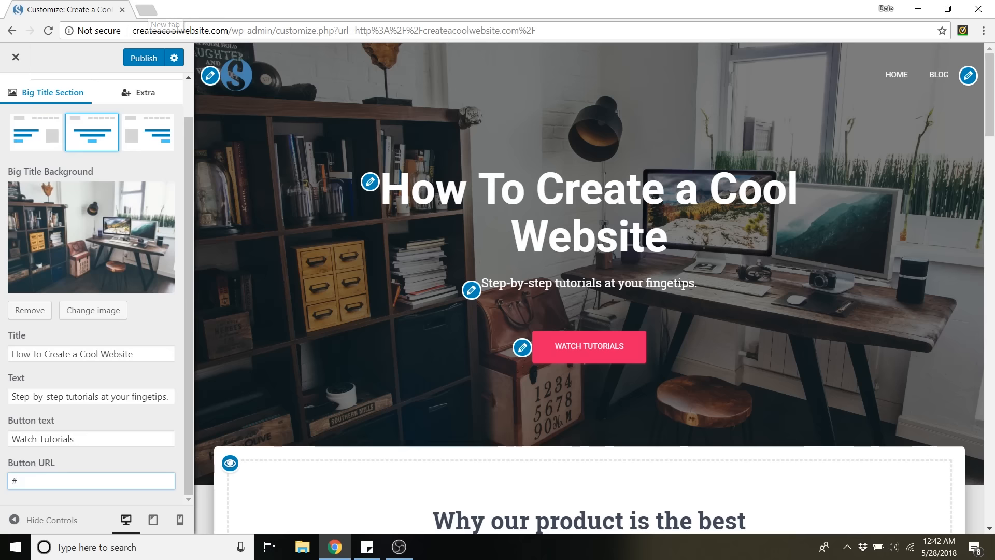
left_click(145, 10)
type("youtube.com")
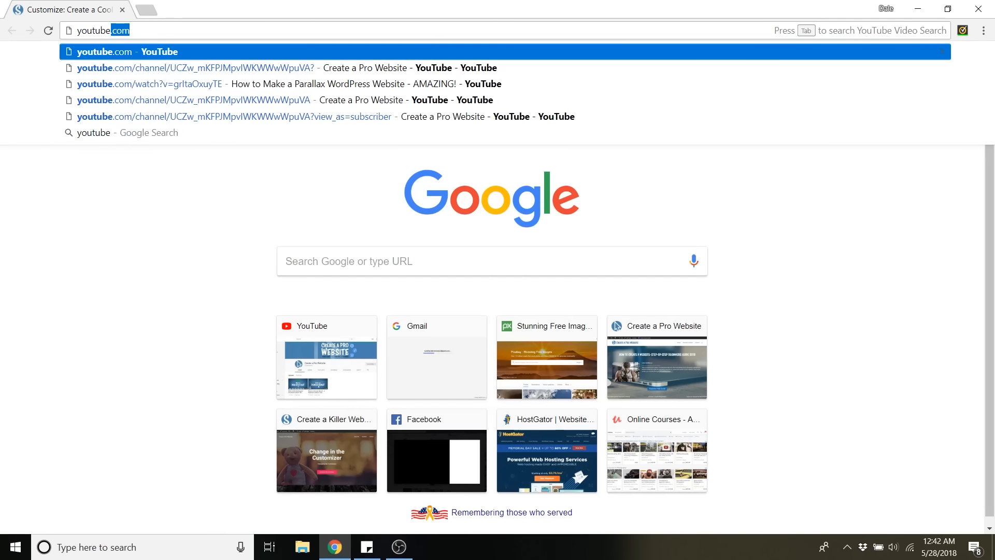
key("Return")
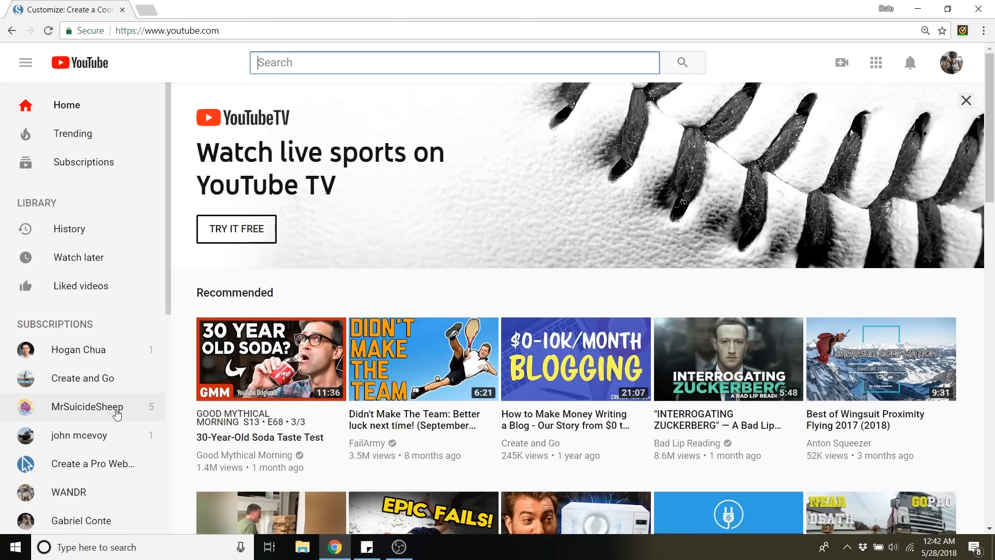
left_click(93, 464)
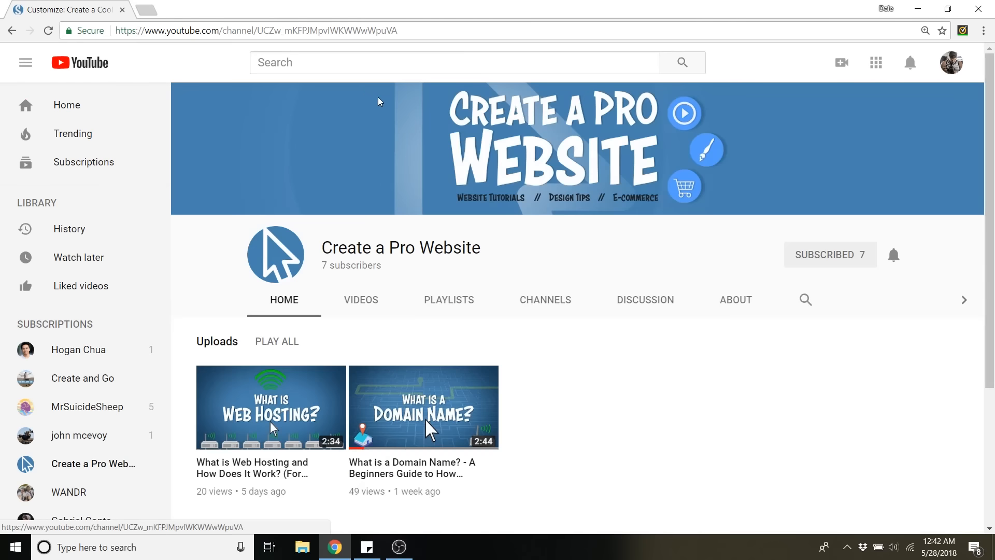
left_click(341, 31)
right_click(341, 33)
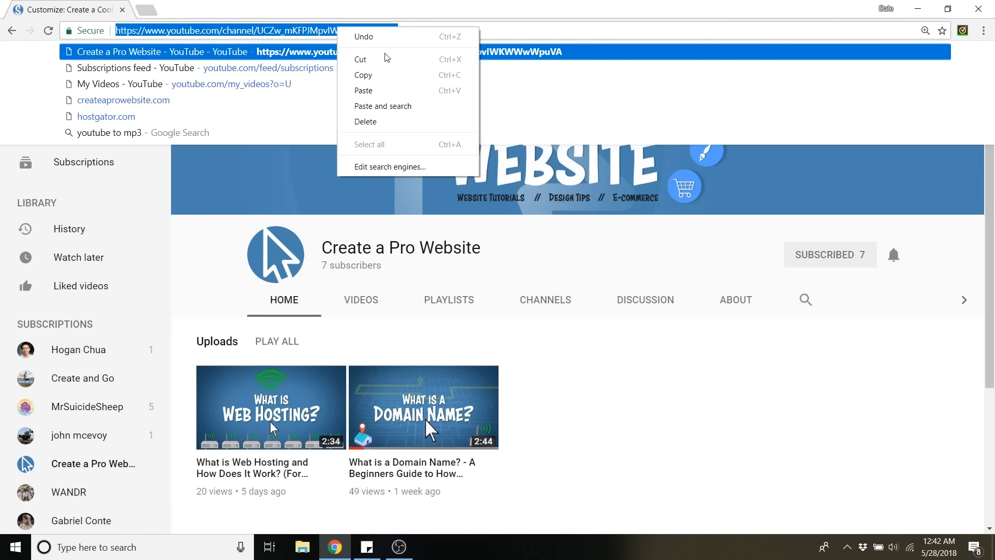
left_click(384, 74)
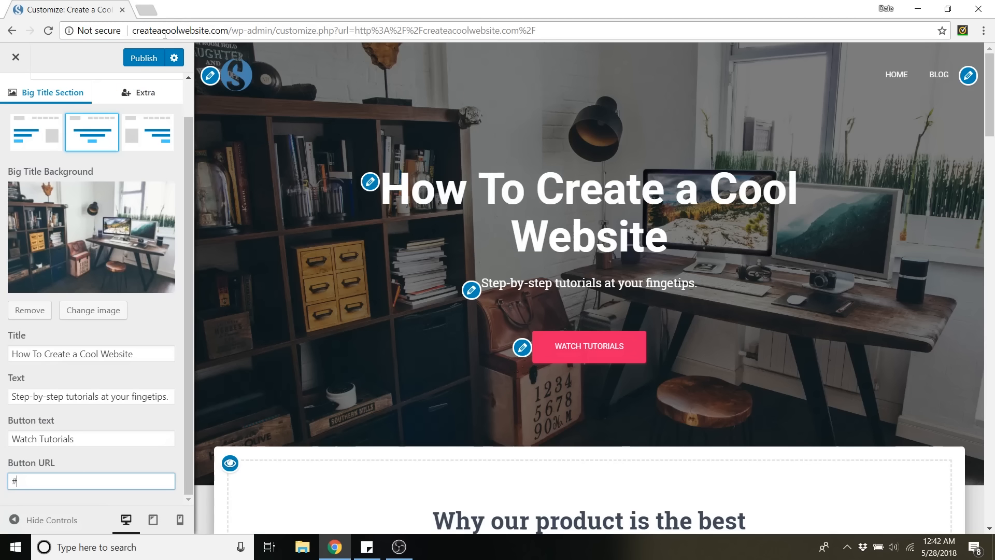
right_click(39, 484)
left_click(83, 345)
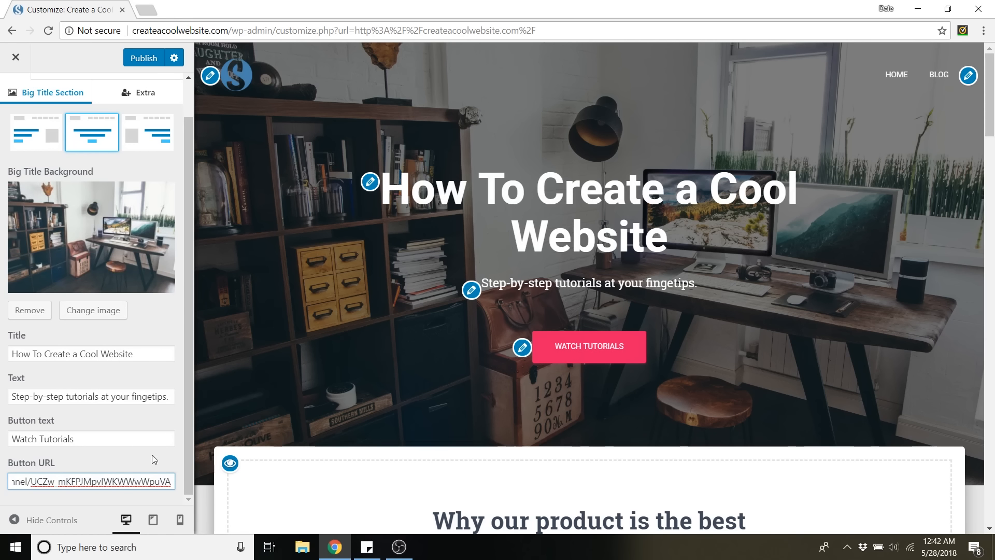
Clear the Big Title button's URL and replace the button text with "Services".
triple_click(136, 481)
key("BackSpace")
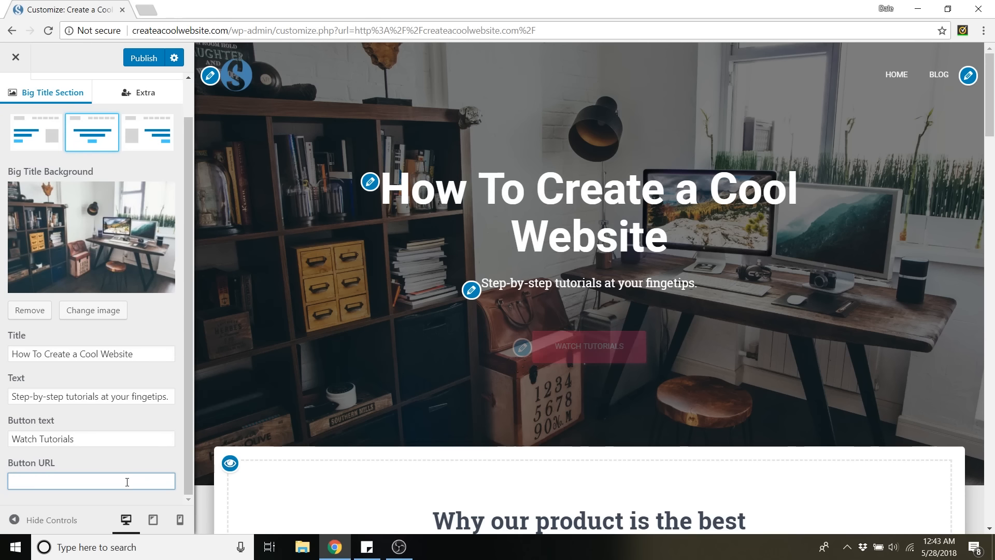
triple_click(93, 439)
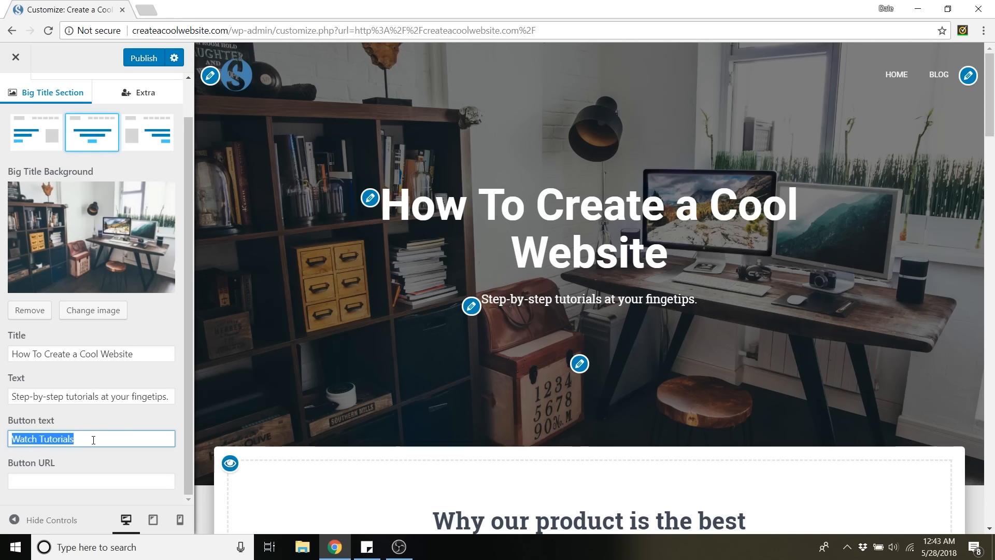
type("Features")
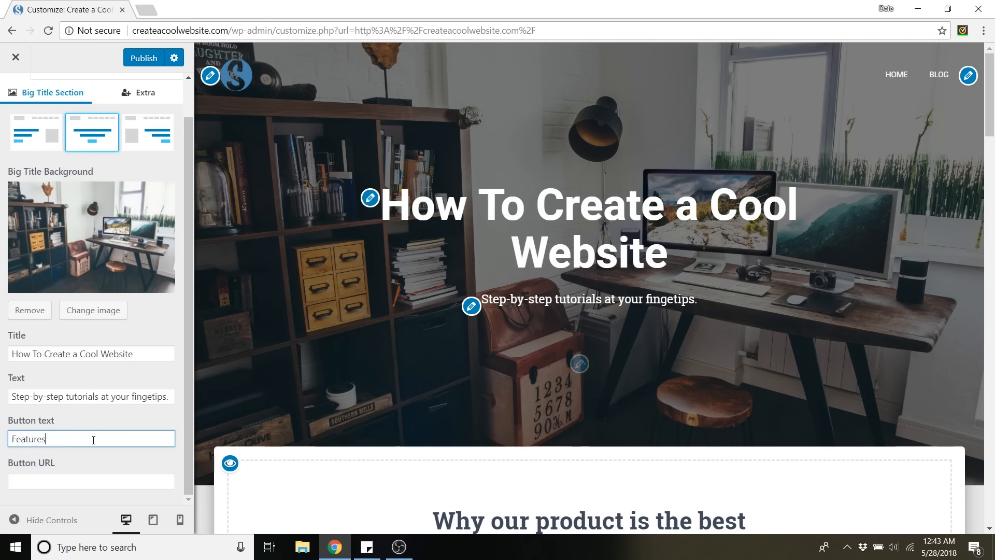
left_click_drag(93, 440, 1, 447)
type("Services")
left_click(37, 476)
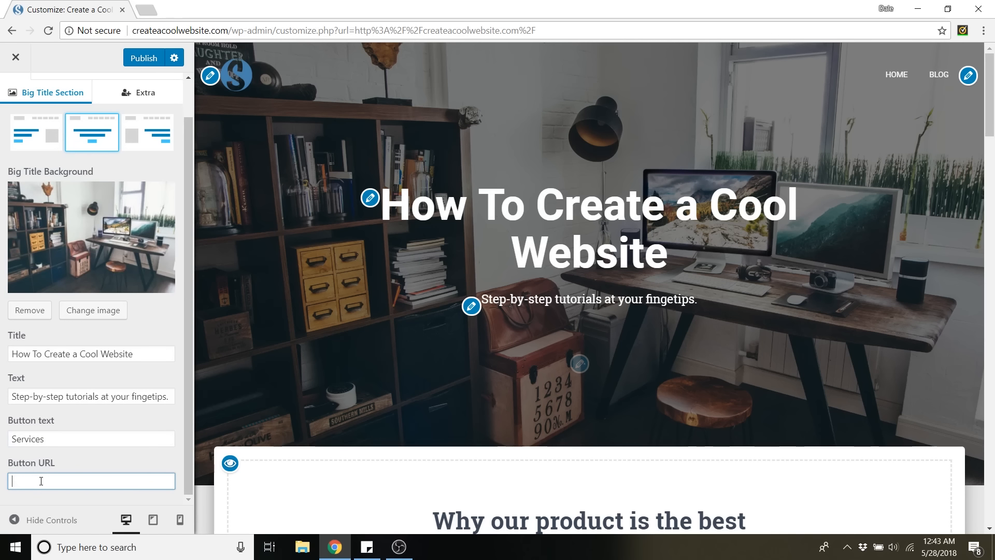
Set the Big Title button's URL to "#features" and publish the changes.
type("#features")
scroll(447, 304, "down", 10)
scroll(550, 314, "up", 5)
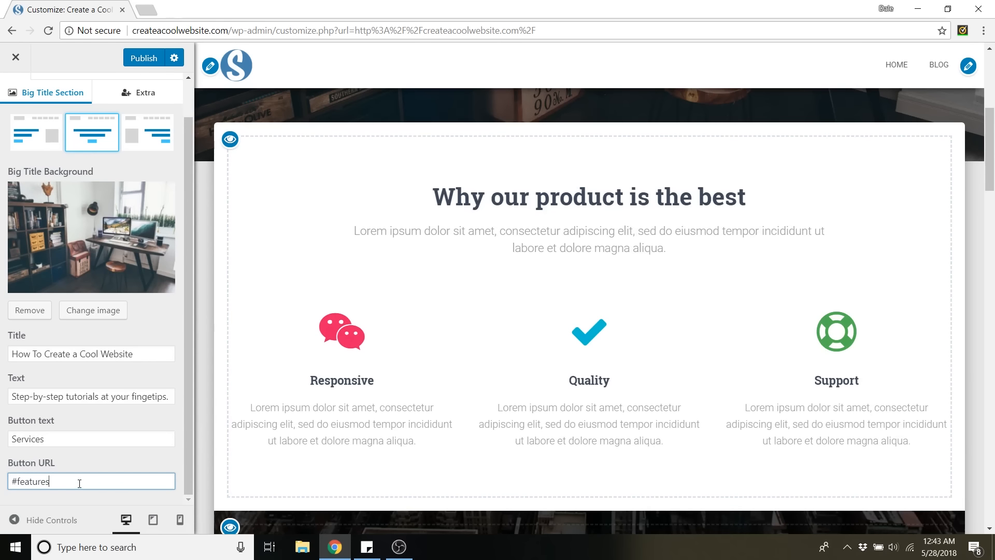
left_click(147, 58)
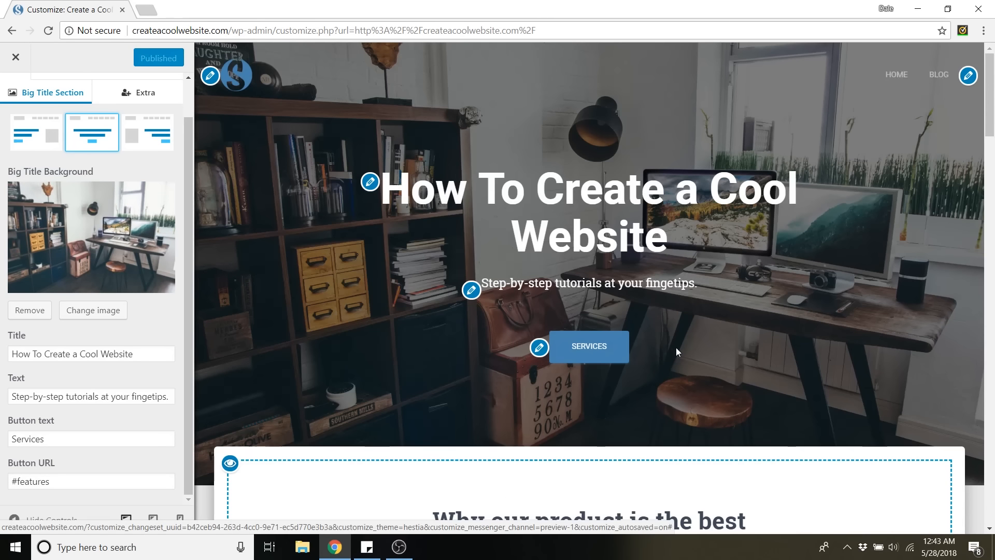
Test the Services button in the site preview and look through the front page sections below it.
left_click(611, 349)
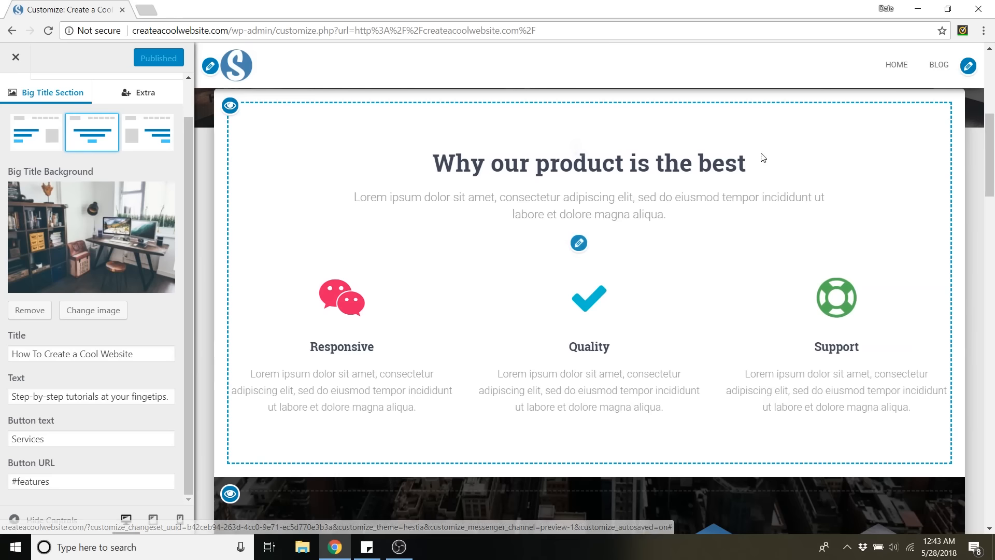
scroll(528, 278, "down", 1)
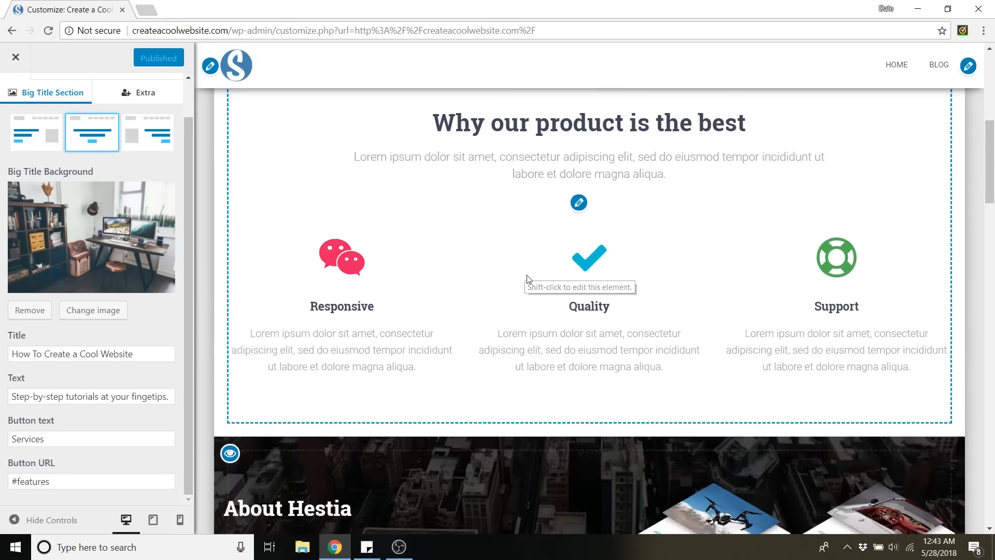
scroll(528, 279, "down", 20)
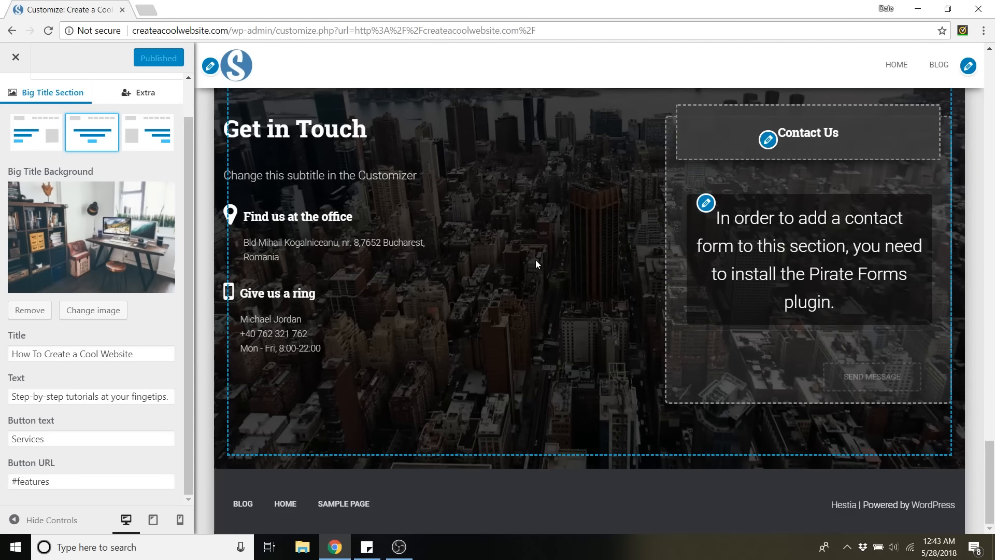
scroll(536, 264, "up", 20)
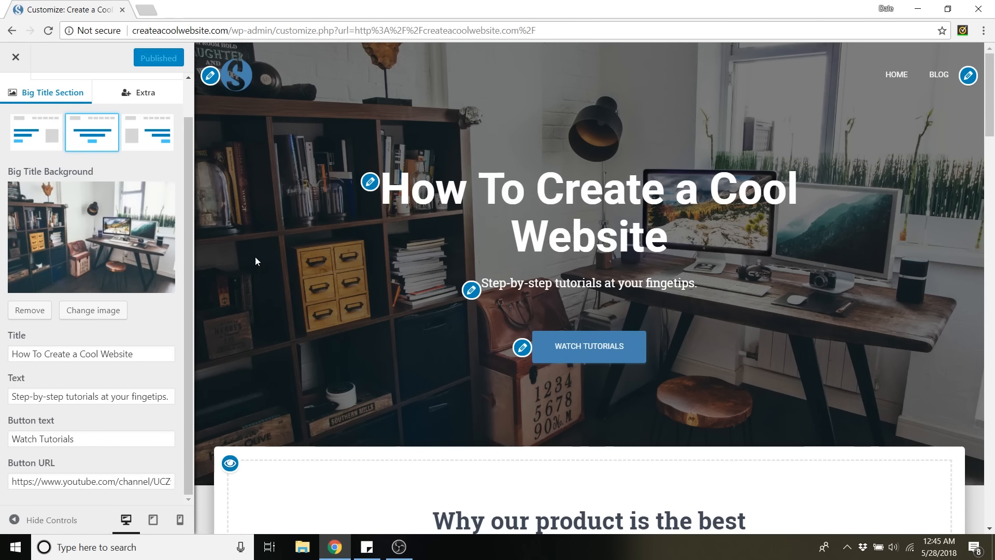
Set the headings font family to Patrick Hand SC in the theme's typography settings.
scroll(55, 148, "up", 1)
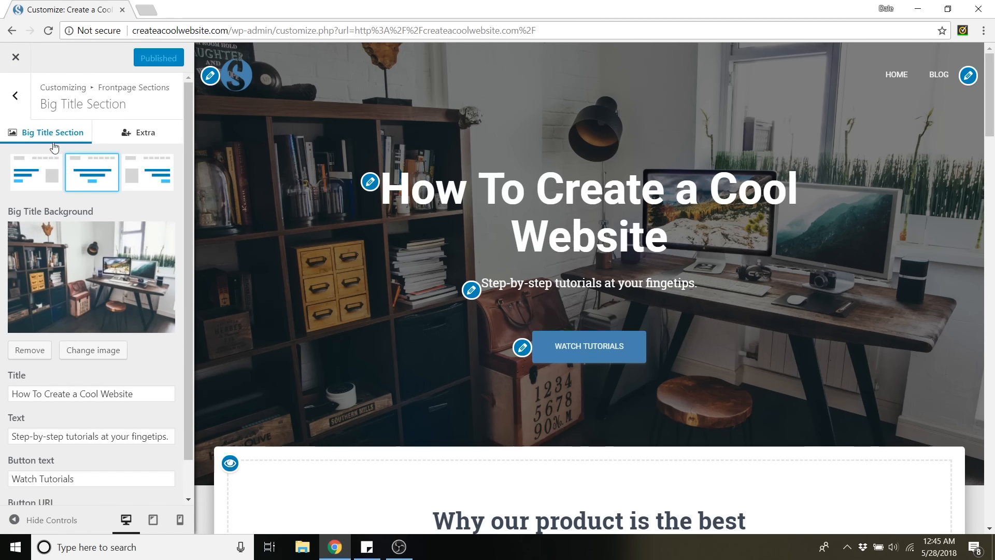
left_click(15, 97)
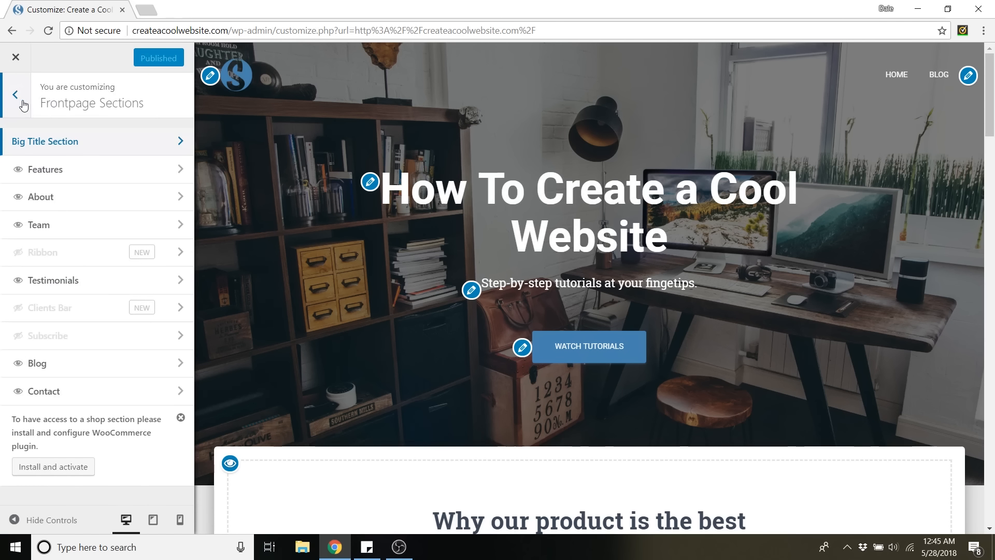
left_click(23, 104)
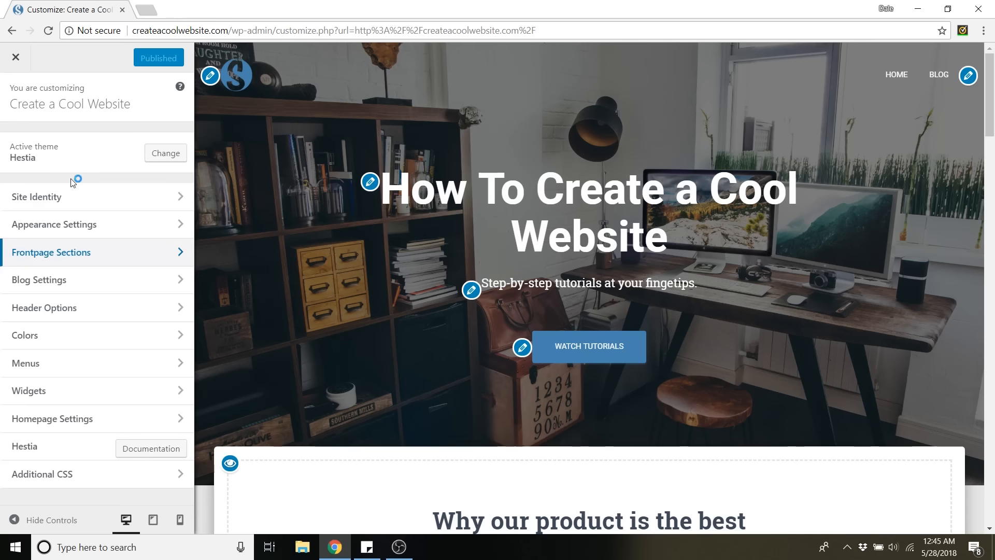
left_click(52, 224)
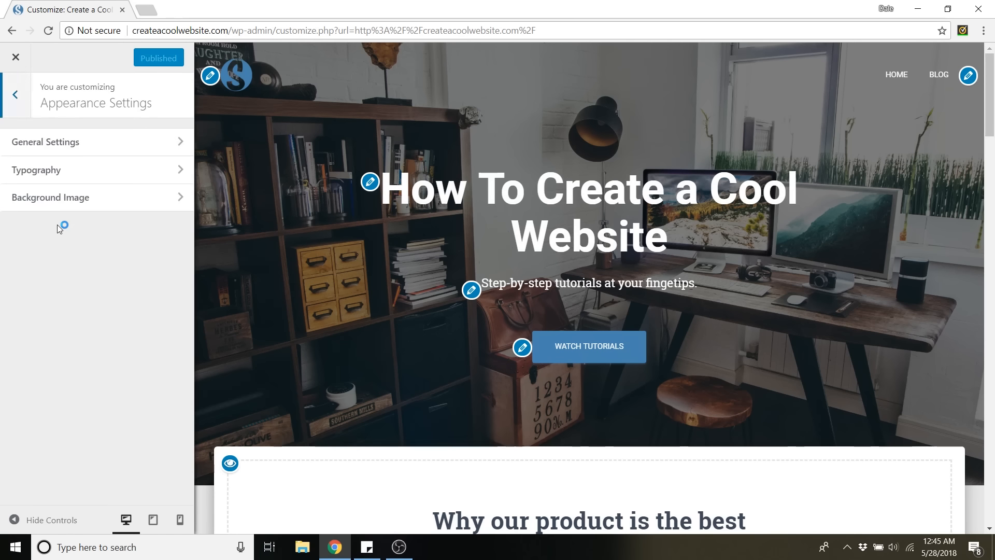
left_click(54, 174)
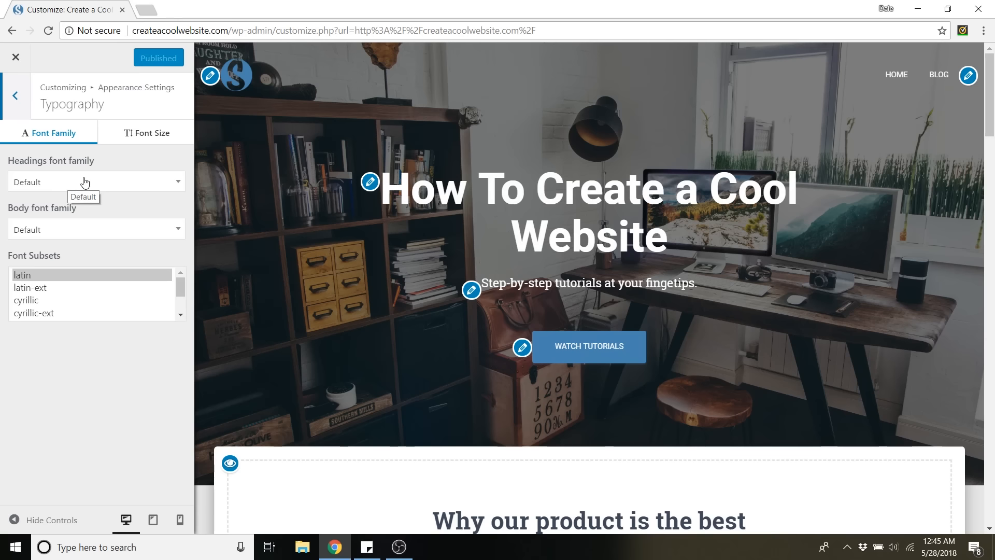
left_click(72, 189)
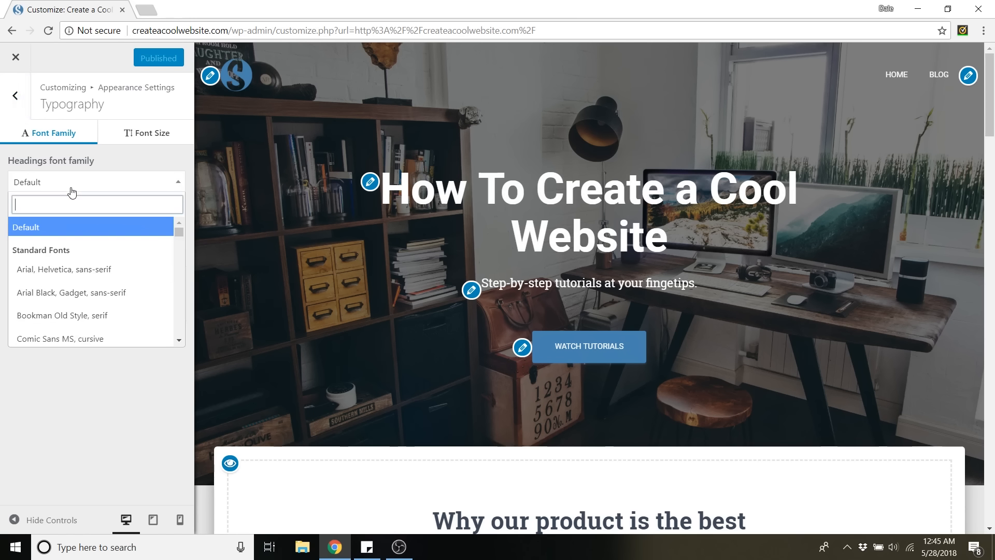
type("patr")
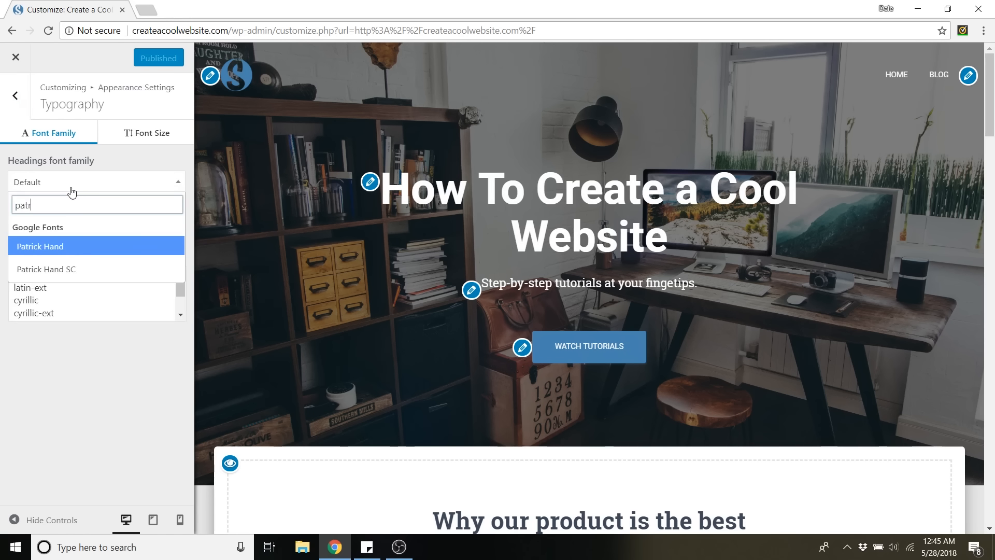
left_click(89, 270)
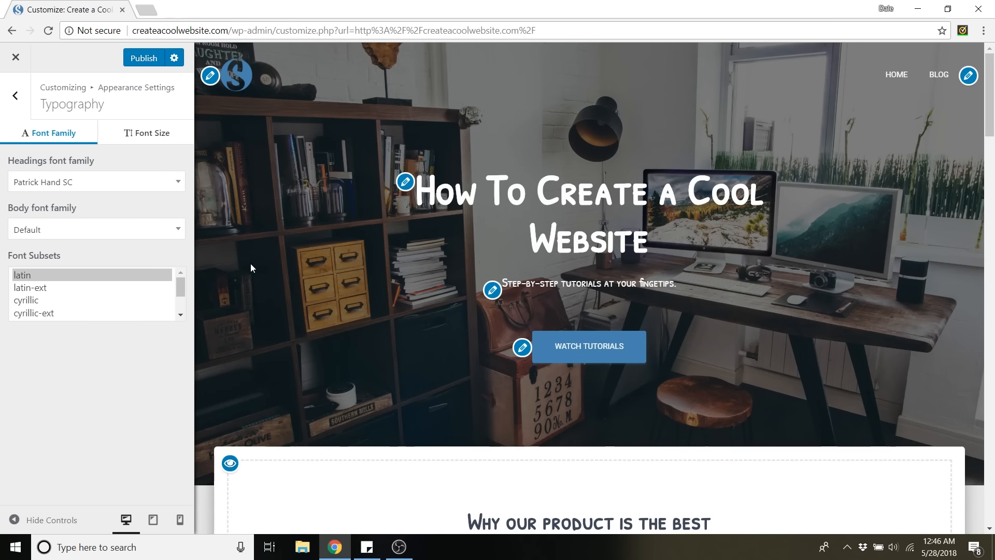
Set the font size adjustment of the front page's Big Title Section to -1.
left_click(147, 138)
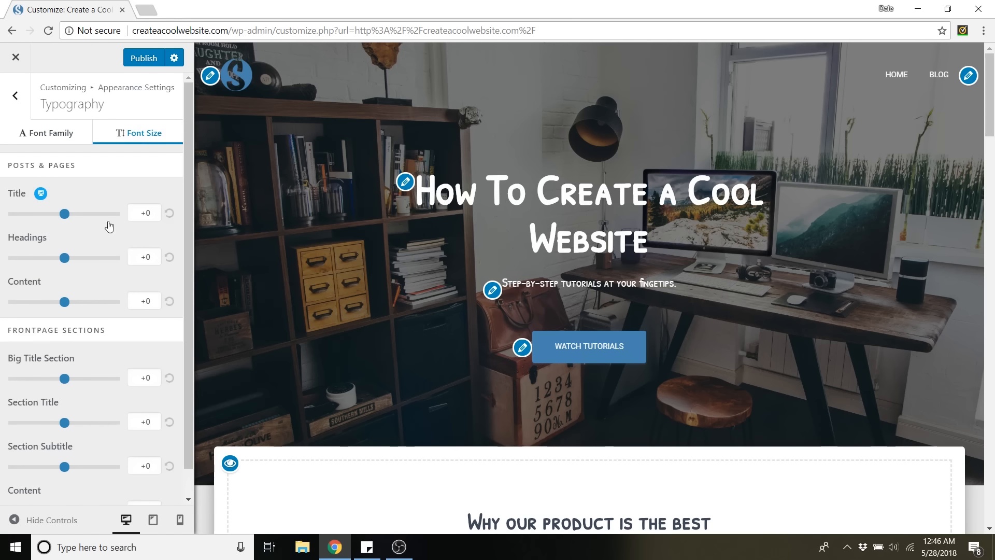
scroll(78, 327, "down", 1)
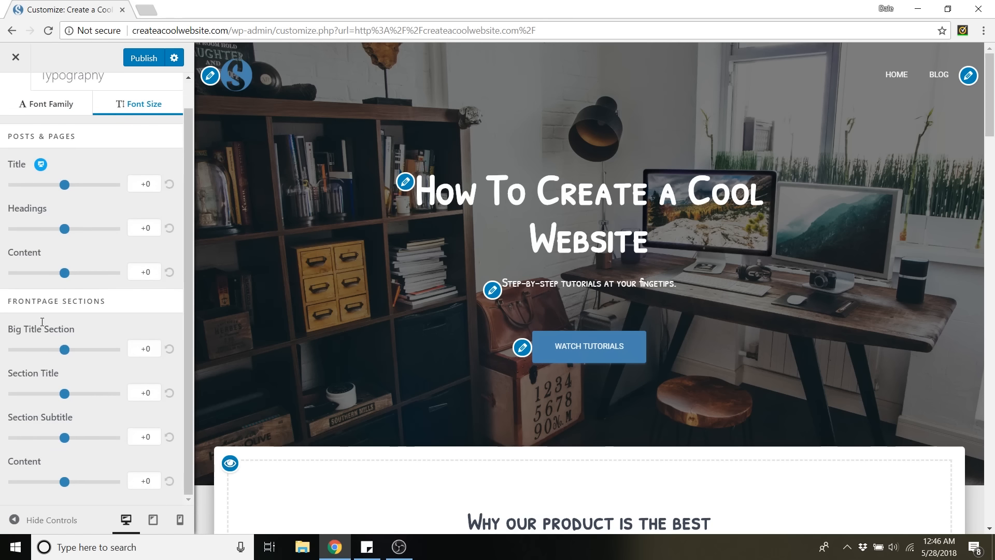
scroll(45, 243, "up", 1)
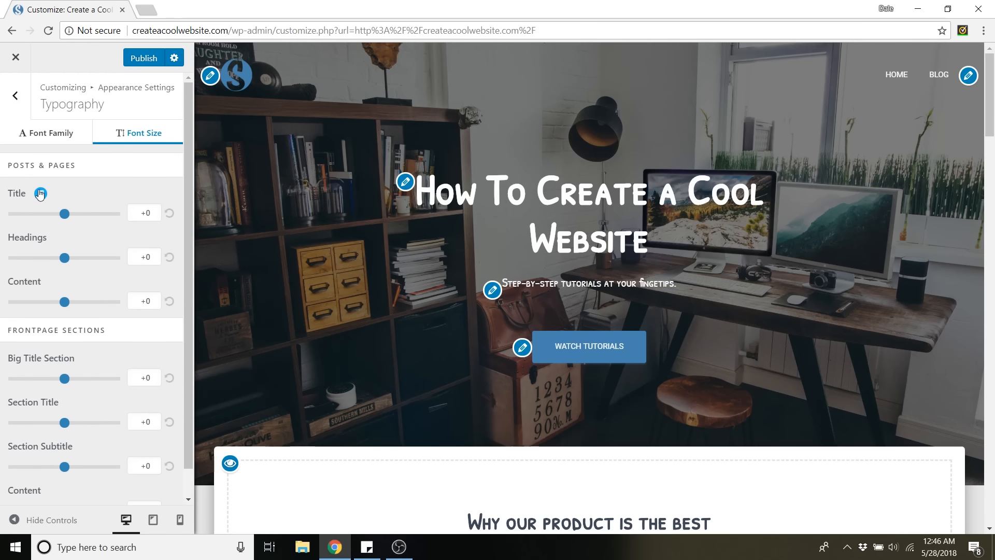
left_click_drag(19, 164, 71, 168)
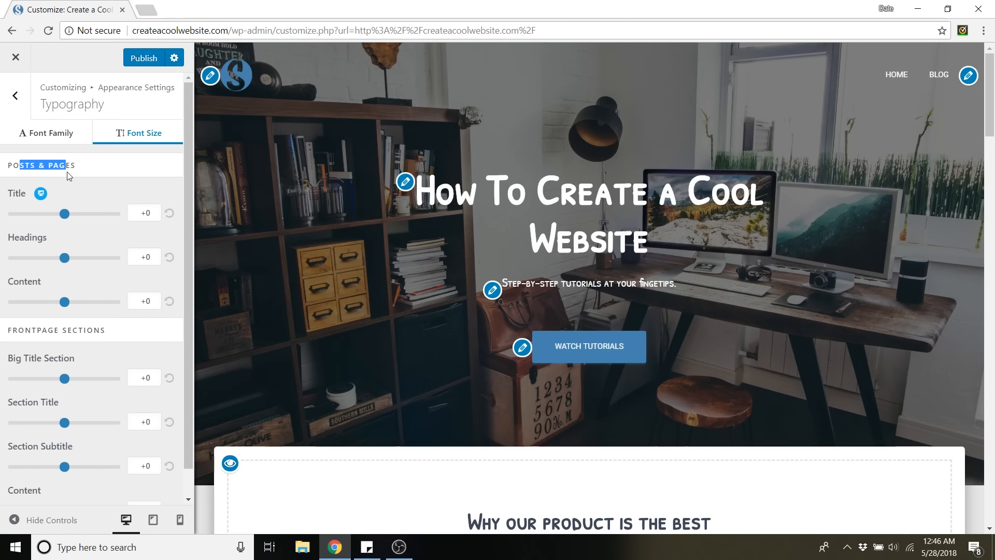
scroll(78, 239, "down", 1)
left_click_drag(12, 301, 55, 303)
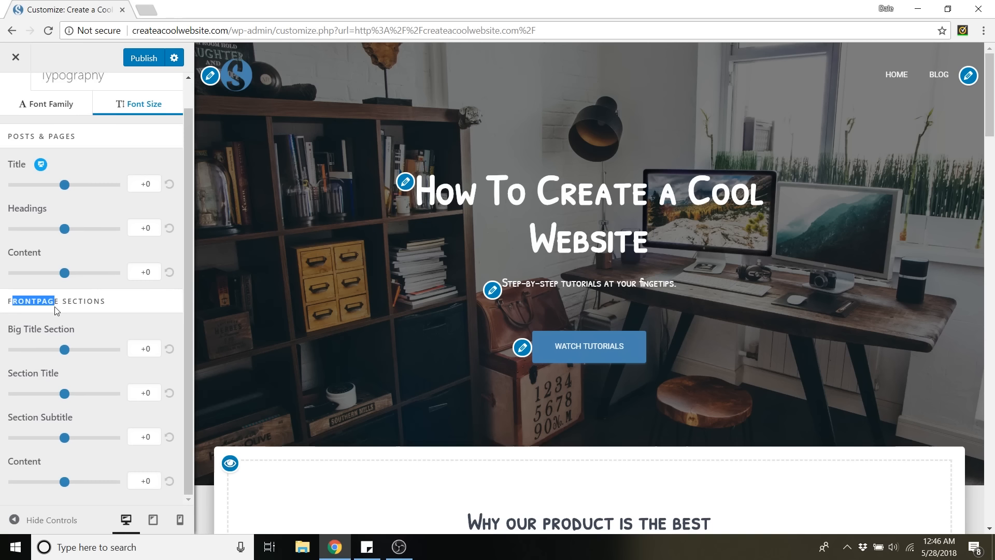
left_click_drag(65, 345, 63, 356)
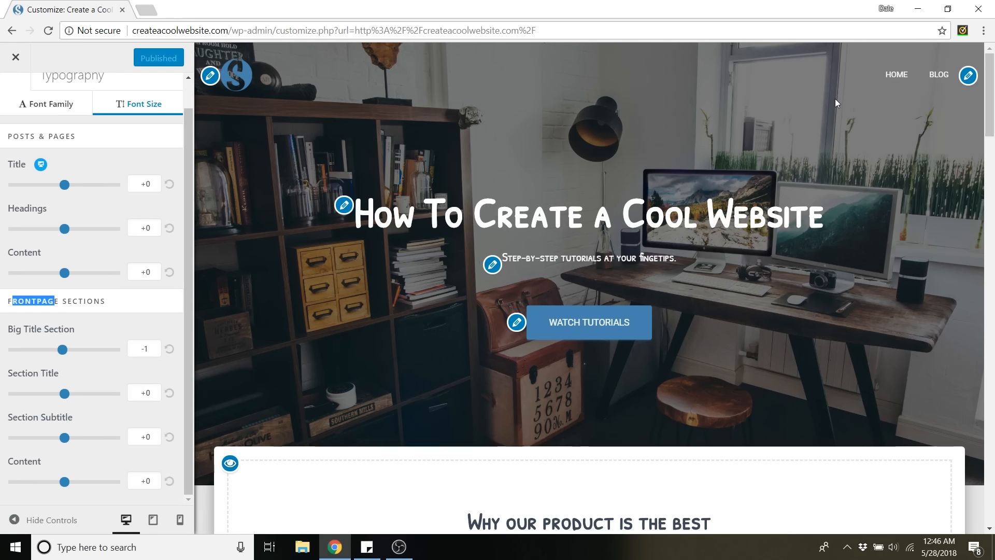
Unassign the existing menu from the Primary Menu location and create a new menu named "Primary" for that location.
left_click(968, 76)
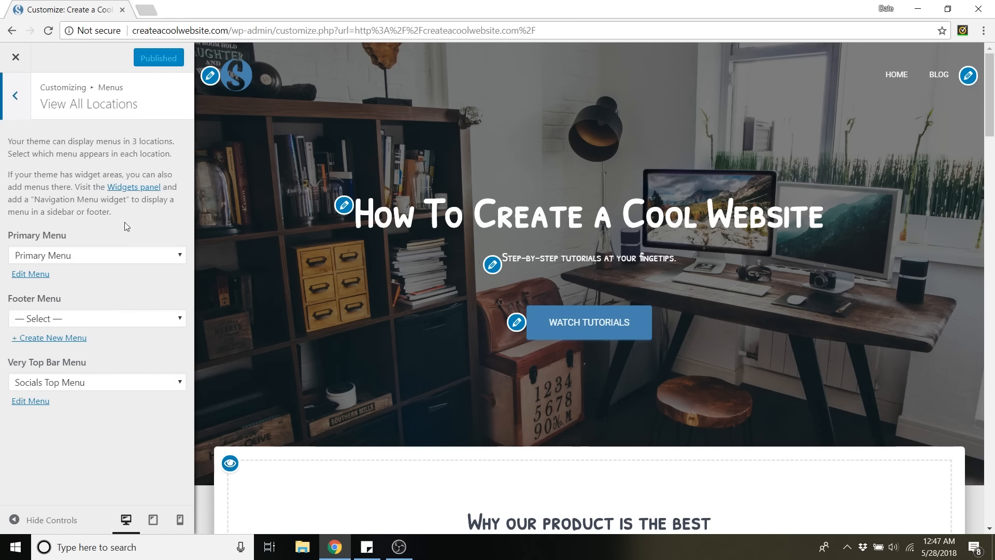
left_click(91, 255)
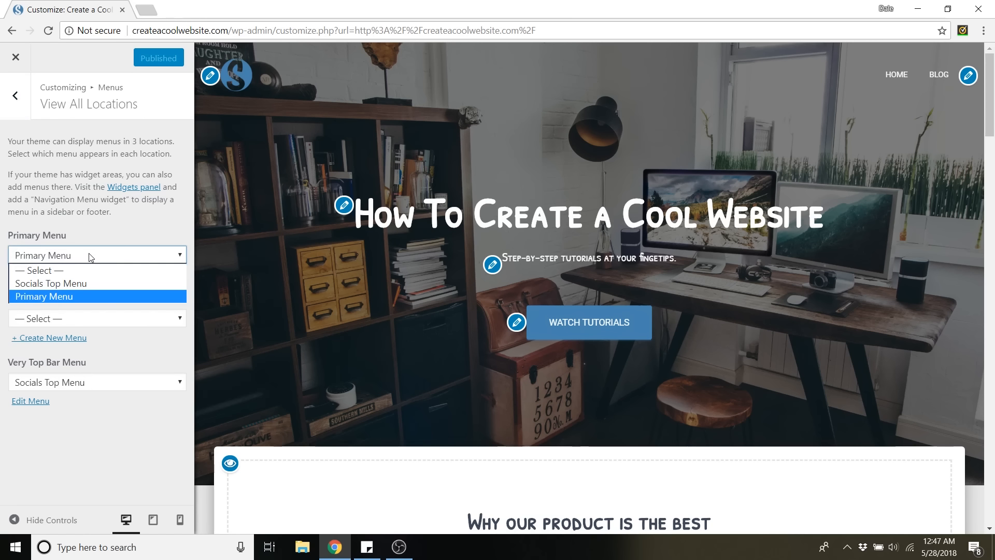
left_click(66, 271)
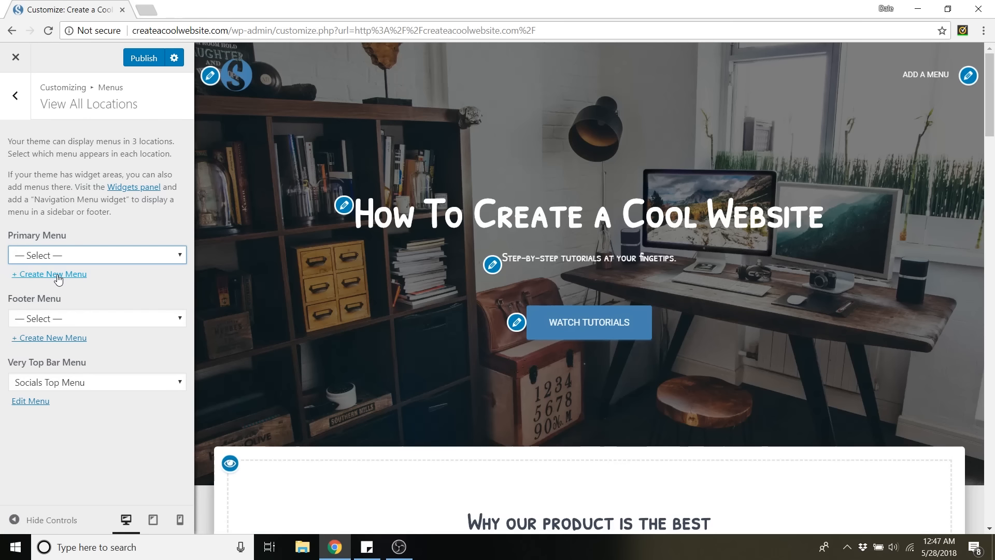
left_click(57, 276)
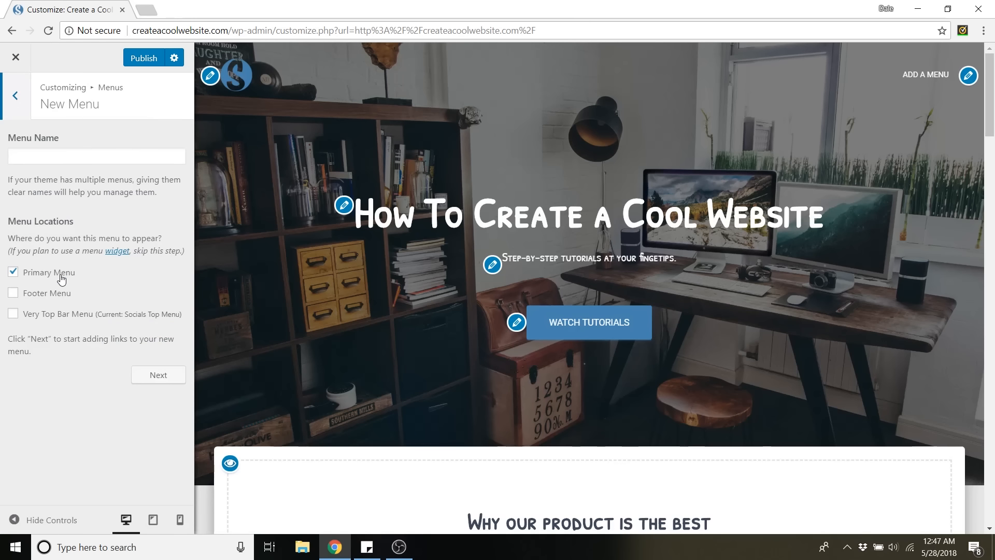
left_click(53, 160)
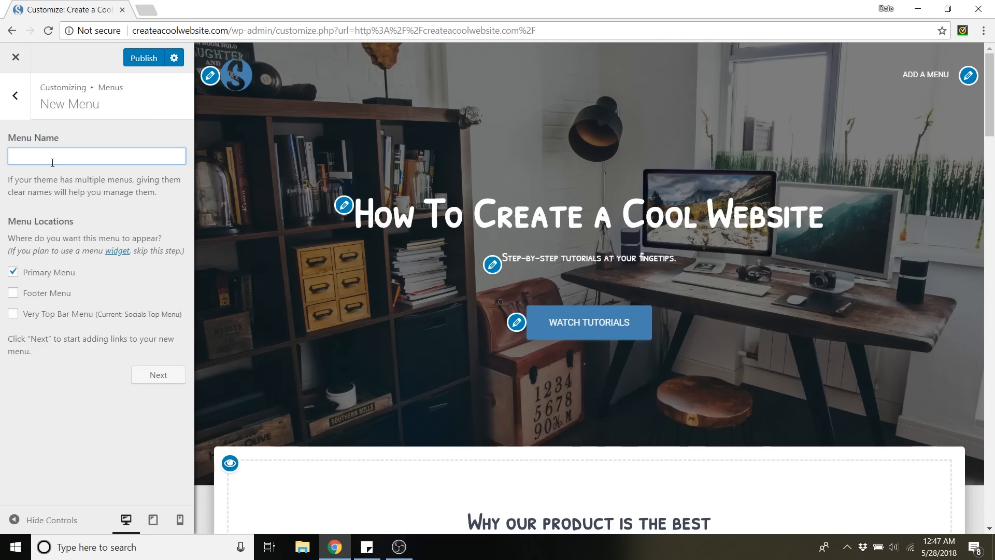
type("Primary")
left_click(155, 375)
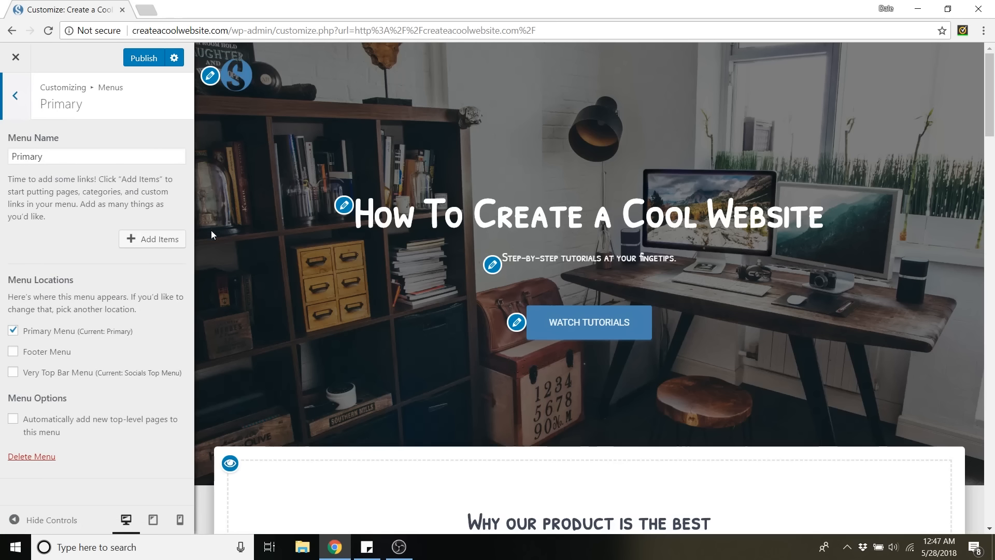
Create a new page named "About Us" and add it to the Primary menu.
left_click(171, 247)
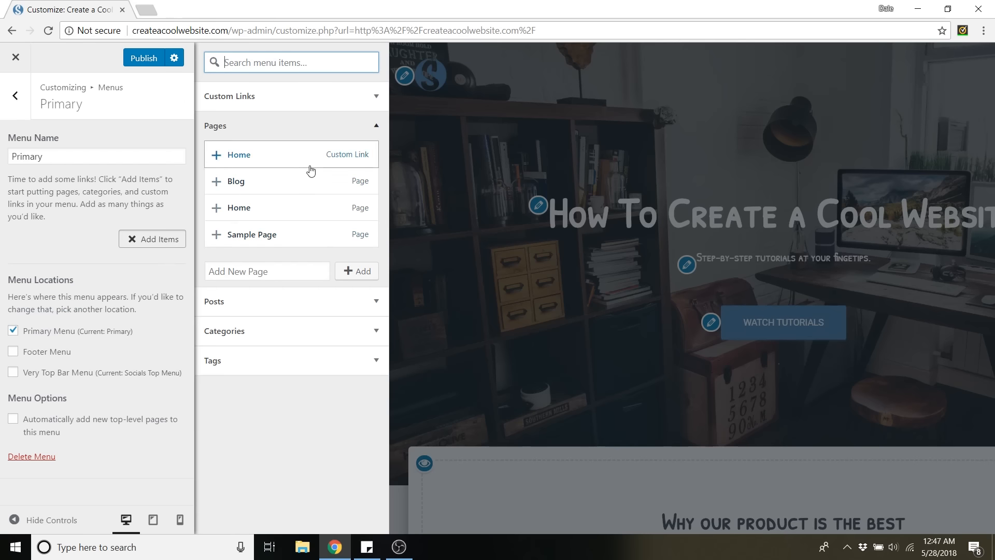
left_click(281, 271)
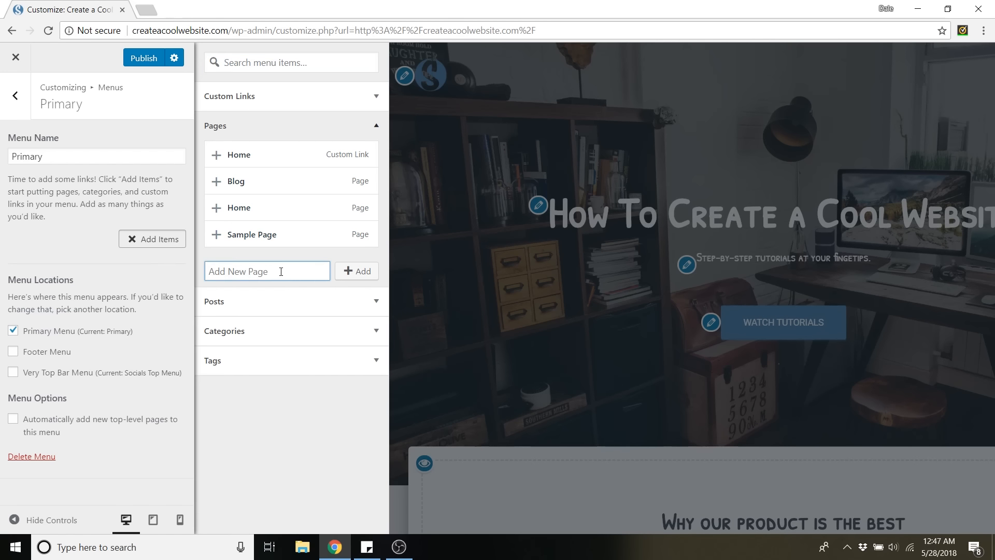
type("About Me")
left_click_drag(258, 273, 237, 273)
type("Us")
left_click(360, 279)
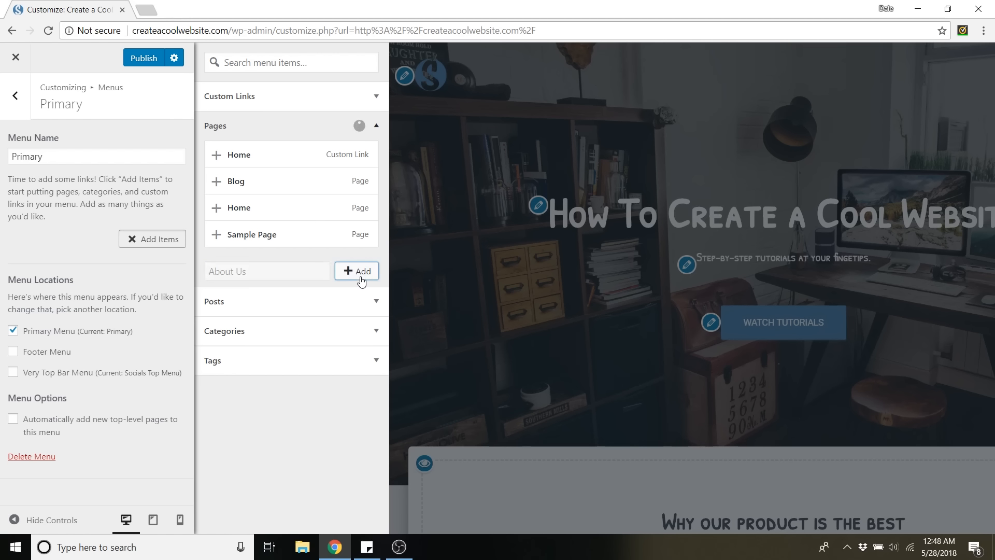
Create new pages named "Services" and "Contact" and add both to the Primary menu.
left_click(259, 294)
type("Serv")
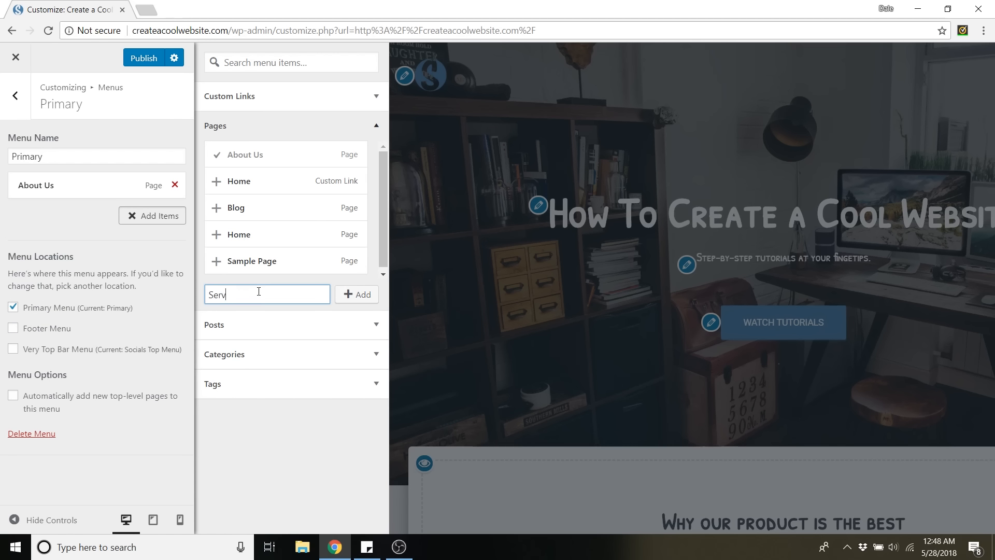
type("ices")
left_click(356, 294)
left_click(251, 294)
type("Cont")
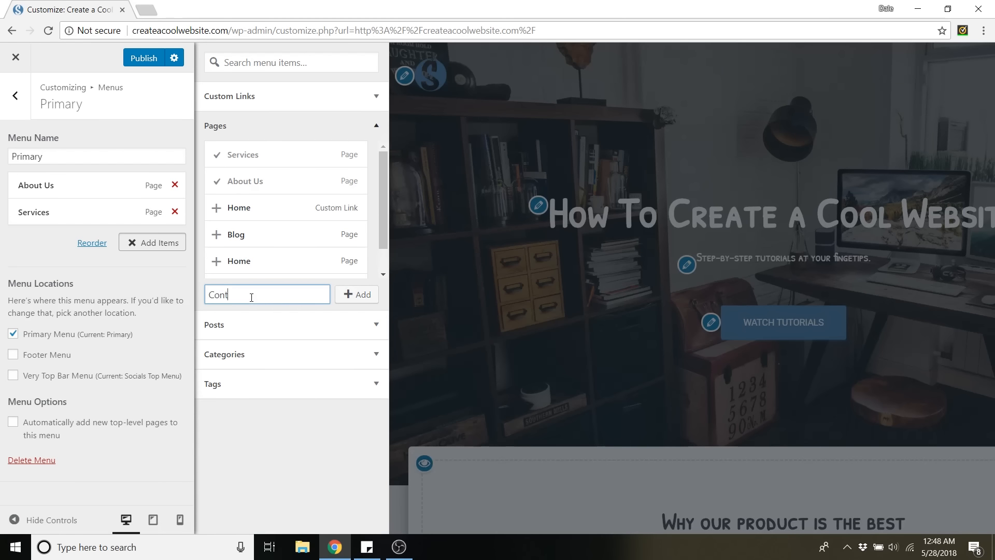
type("act")
left_click(356, 294)
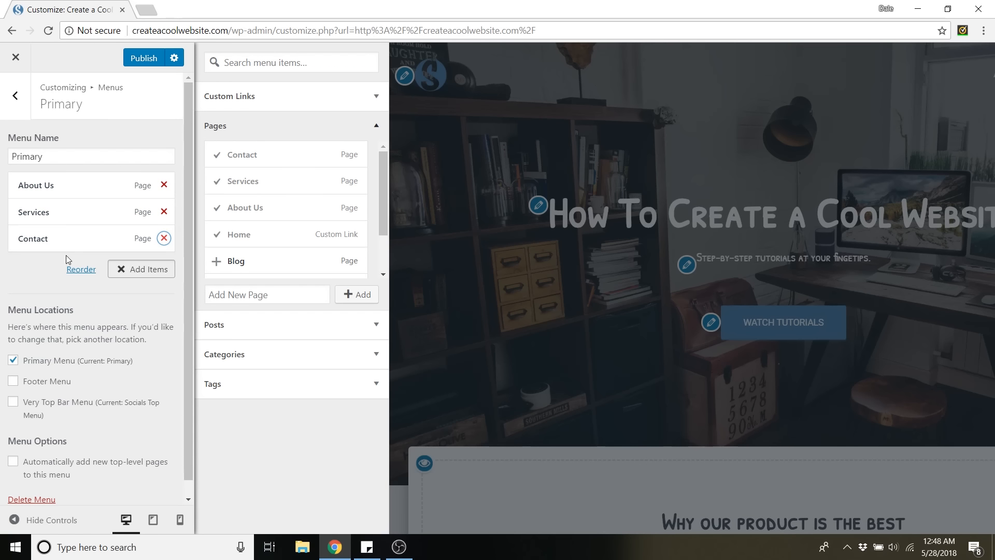
Publish the new menu and test its links in the site preview, opening the About Us page.
left_click(146, 61)
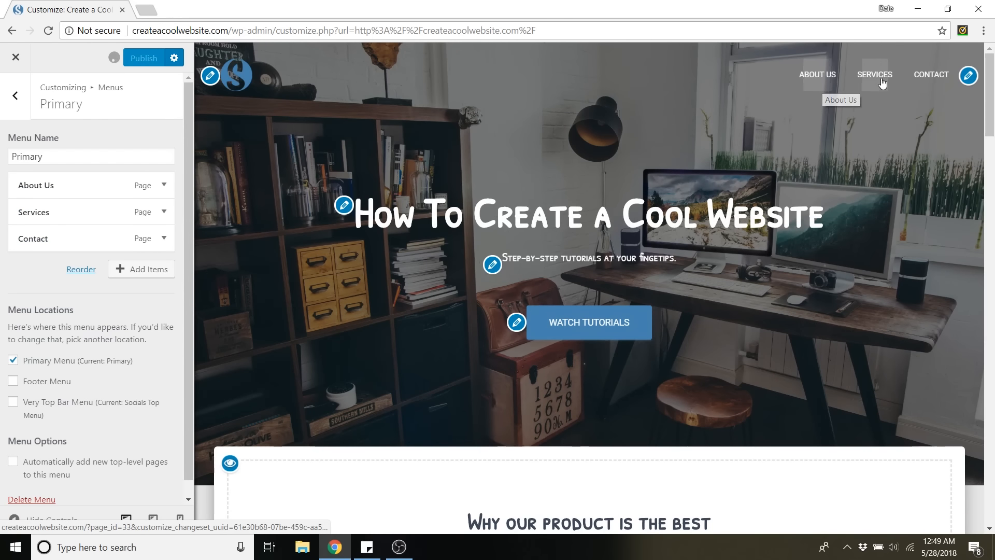
left_click(933, 80)
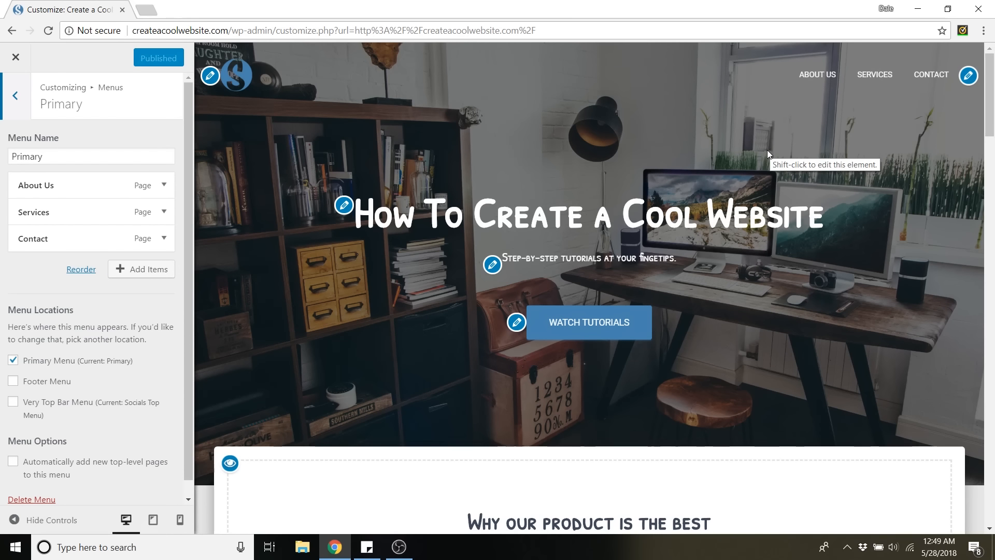
left_click(827, 75)
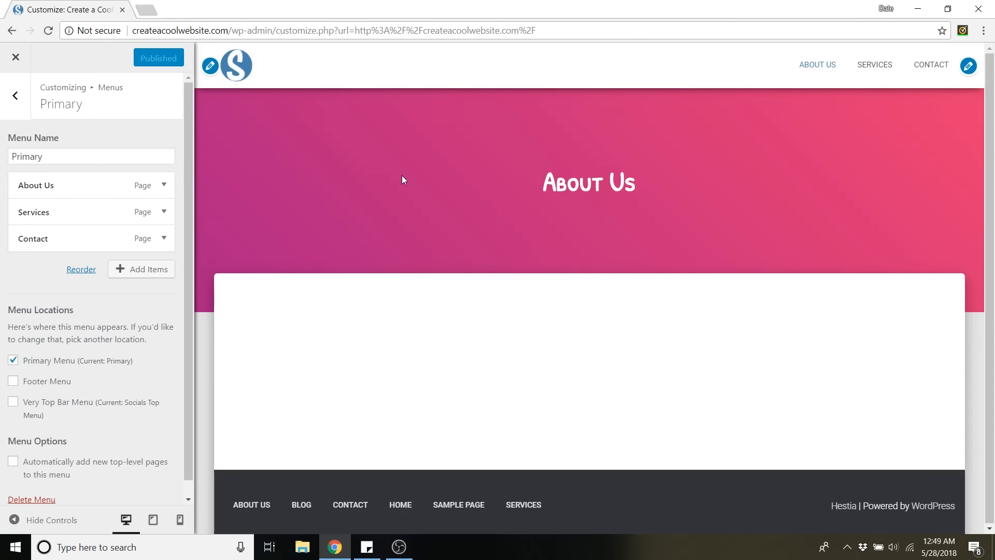
Leave the customizer and open the list of all pages in the site's dashboard.
left_click(16, 60)
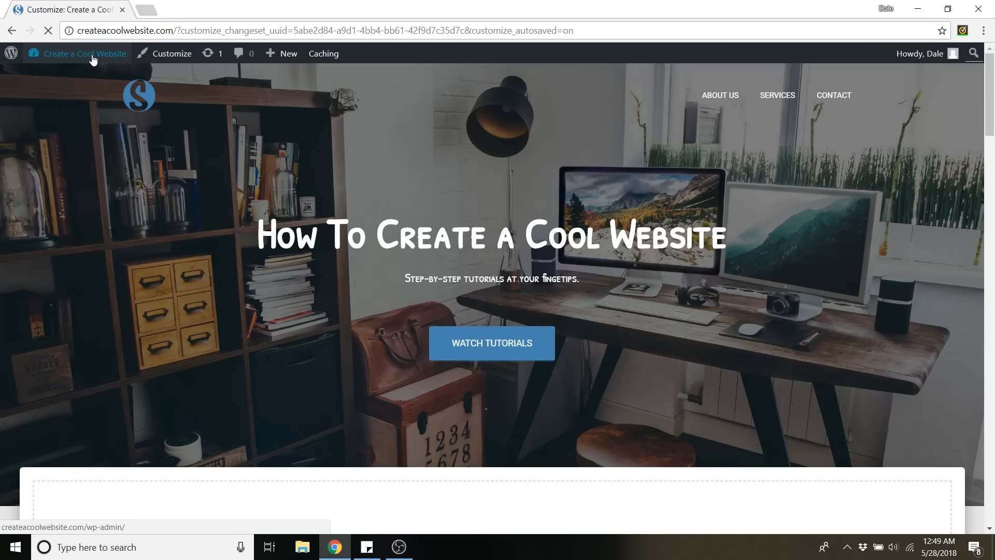
mouse_move(55, 66)
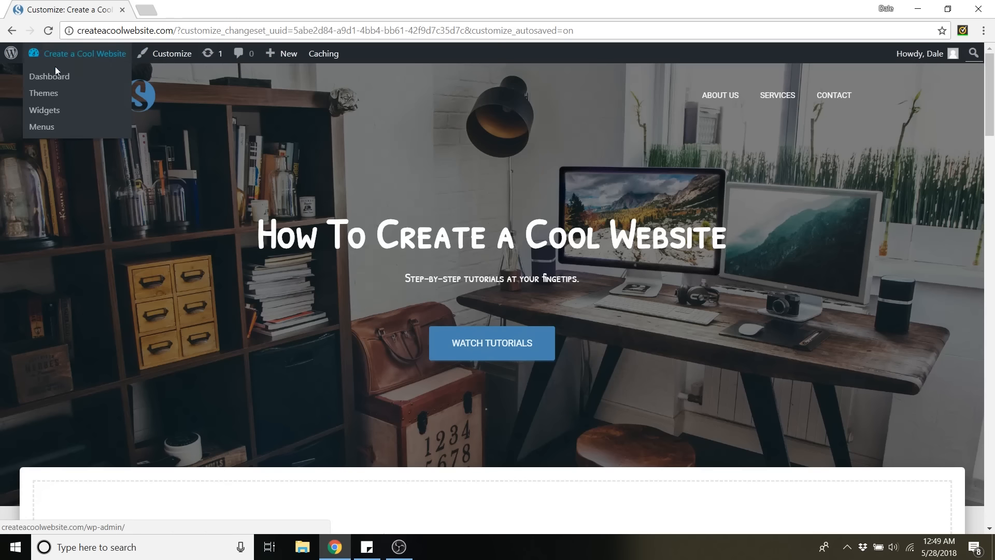
left_click(51, 77)
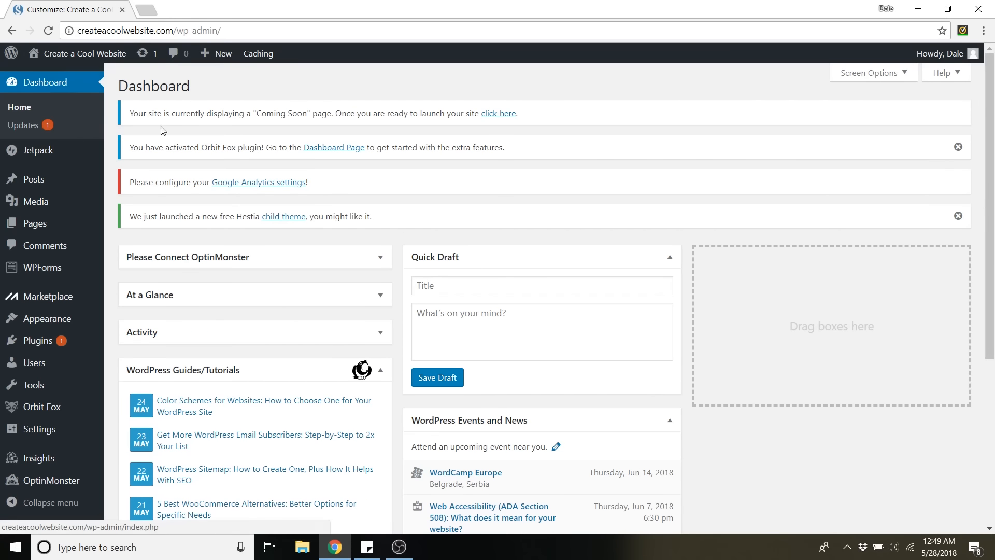
mouse_move(60, 228)
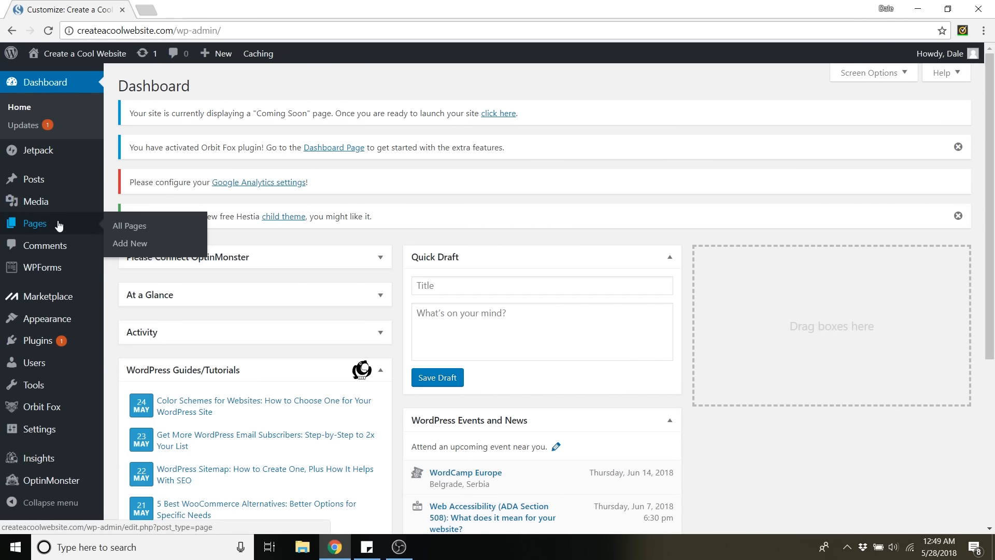
left_click(139, 226)
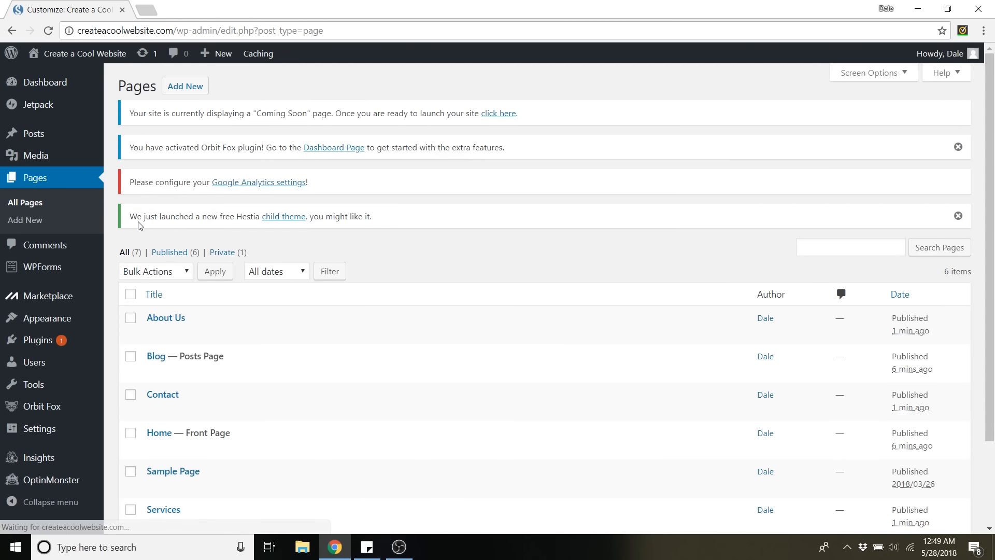
Move the Sample Page and the Blog page to the trash.
scroll(422, 231, "down", 2)
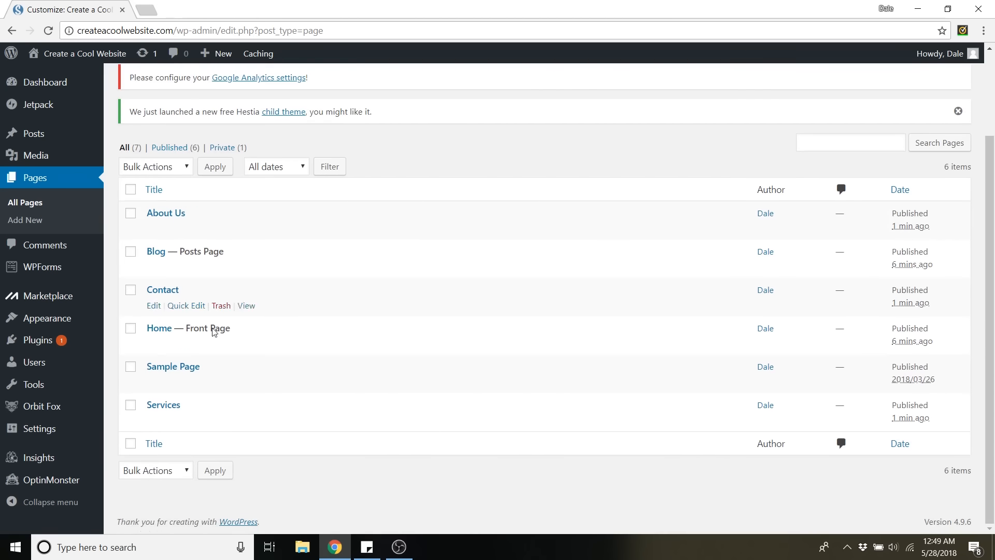
left_click(218, 384)
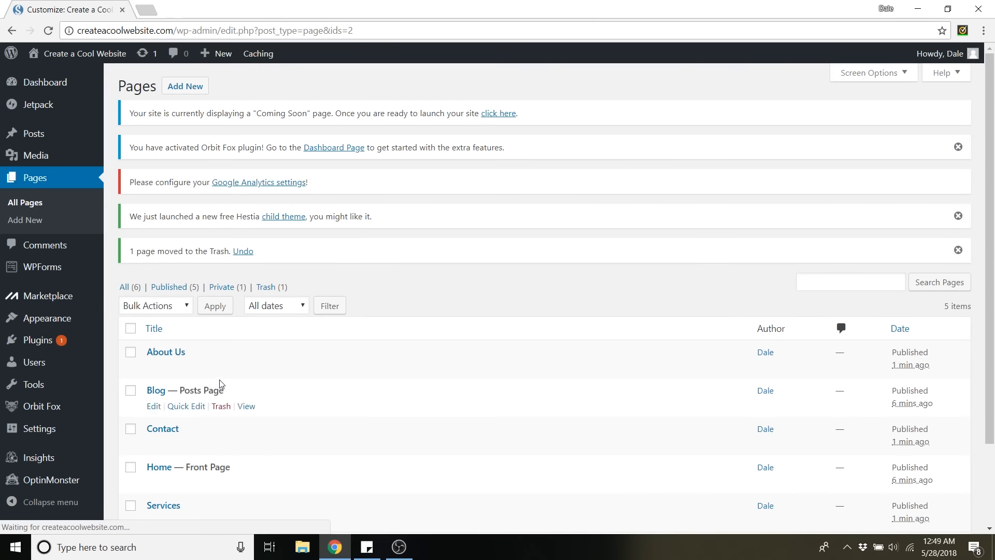
left_click(223, 407)
scroll(346, 376, "down", 1)
scroll(346, 375, "down", 2)
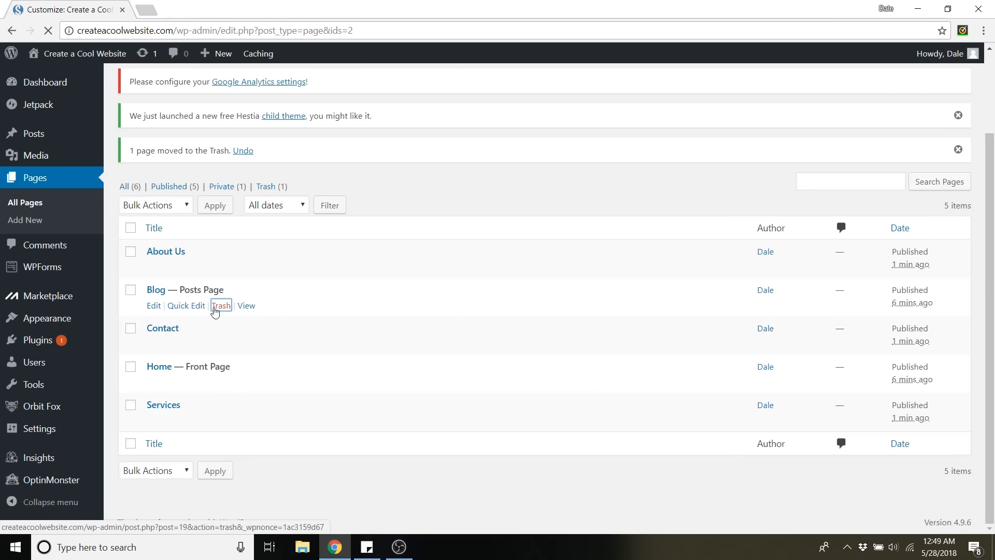
Open the About Us page for editing and insert the portrait photo from the media library.
scroll(307, 390, "down", 1)
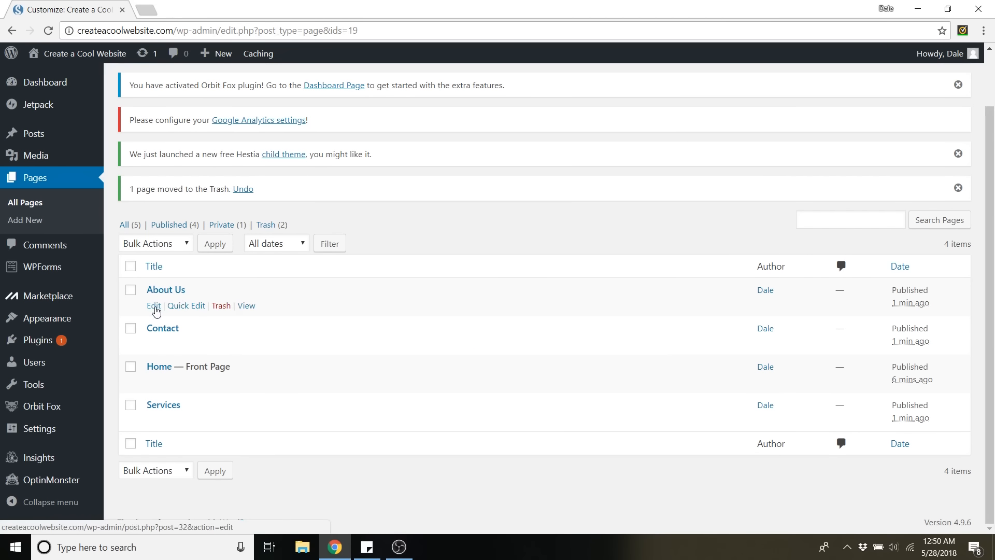
left_click(154, 306)
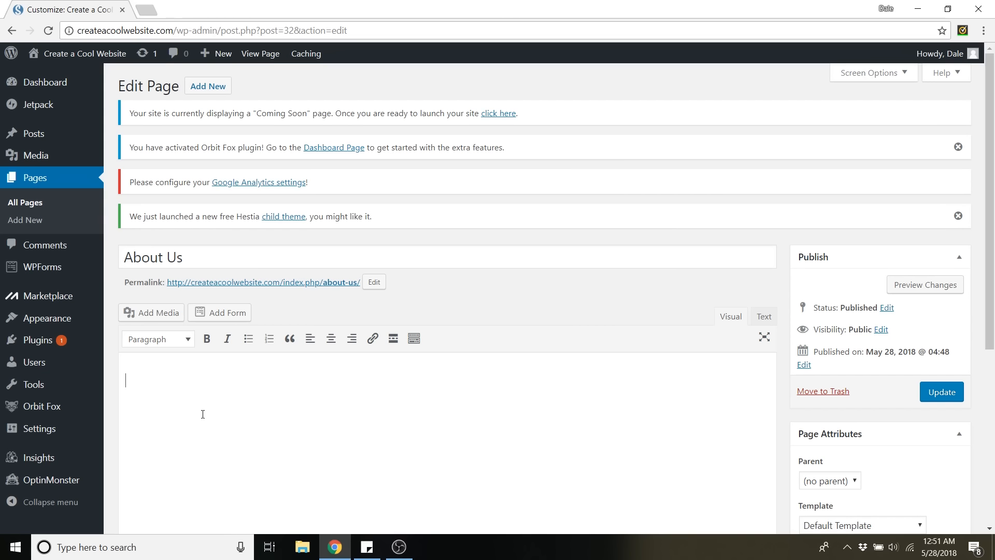
left_click(160, 320)
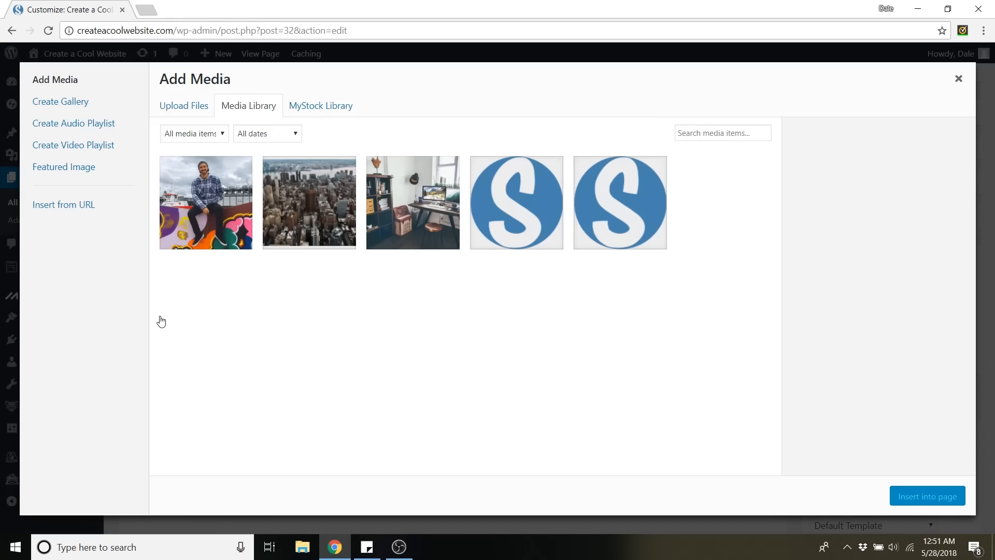
left_click(226, 213)
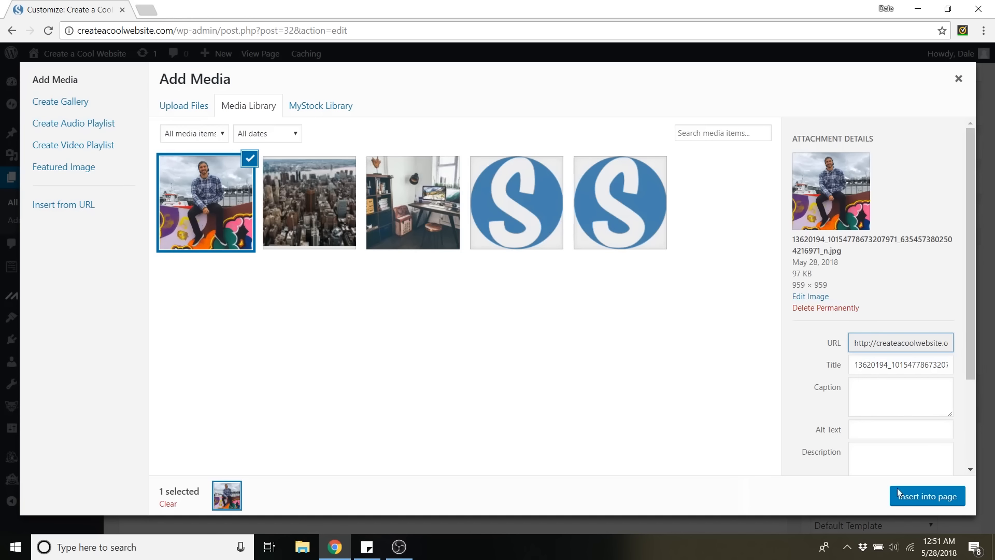
left_click(928, 496)
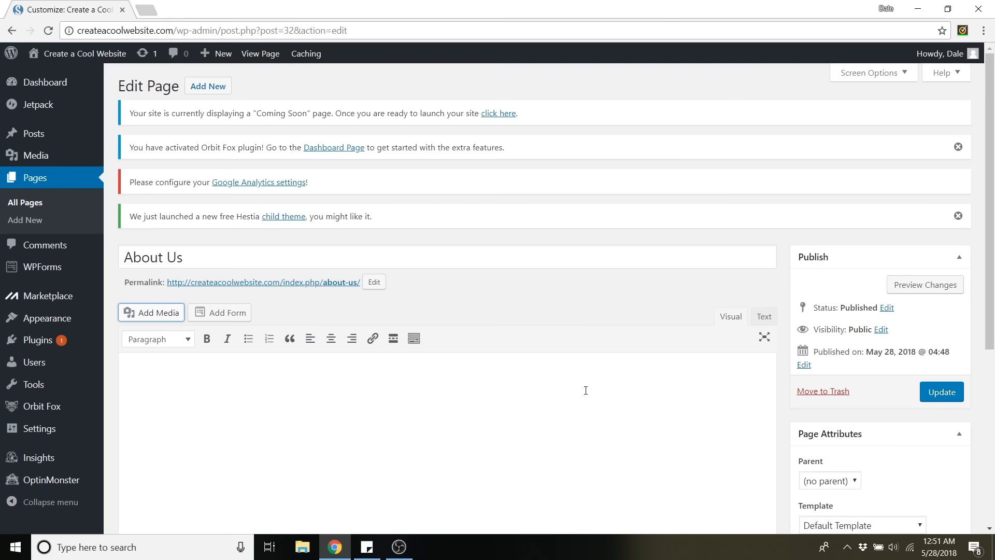
scroll(562, 391, "down", 3)
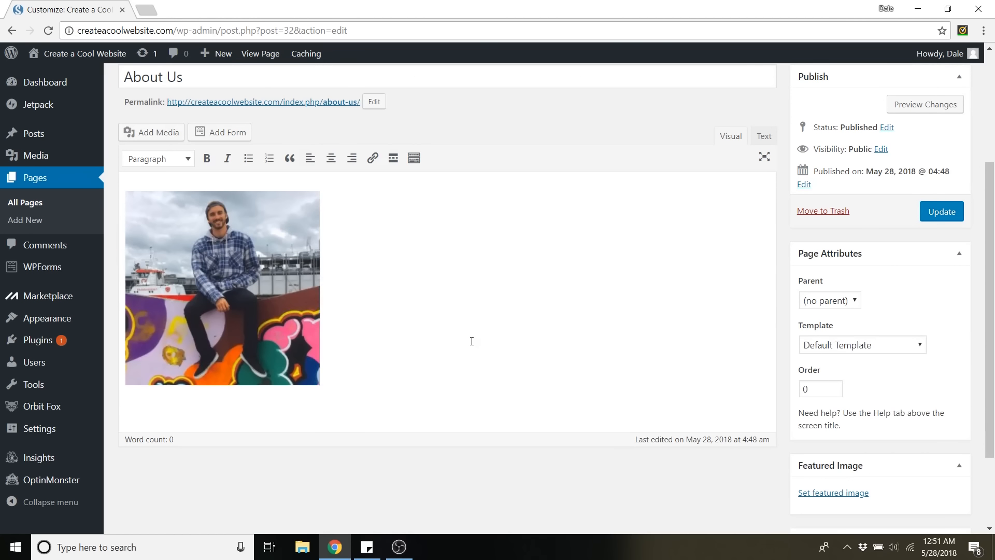
Add the person's full name beside the photo, left-align both, and capitalize the surname's first letter.
type("Dale mcManus")
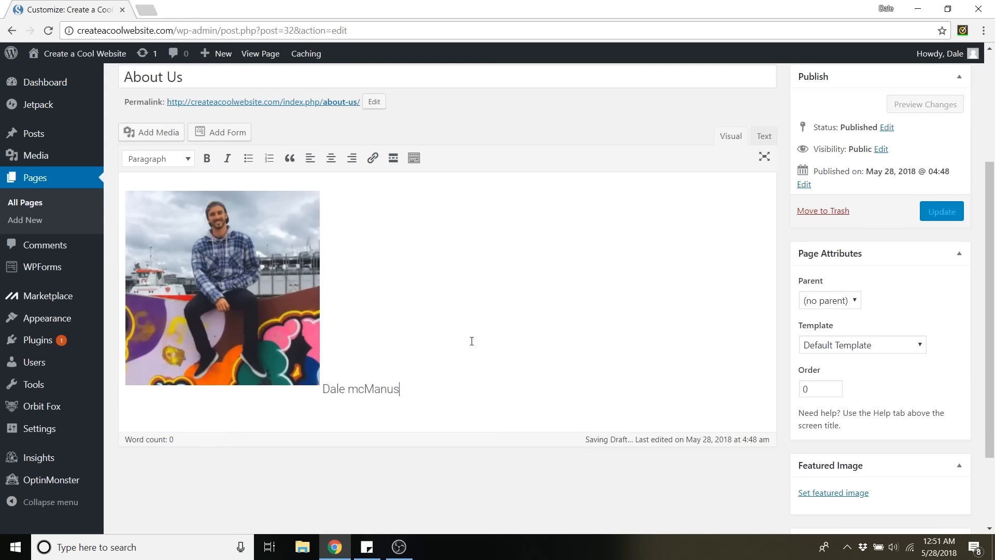
left_click_drag(459, 396, 99, 246)
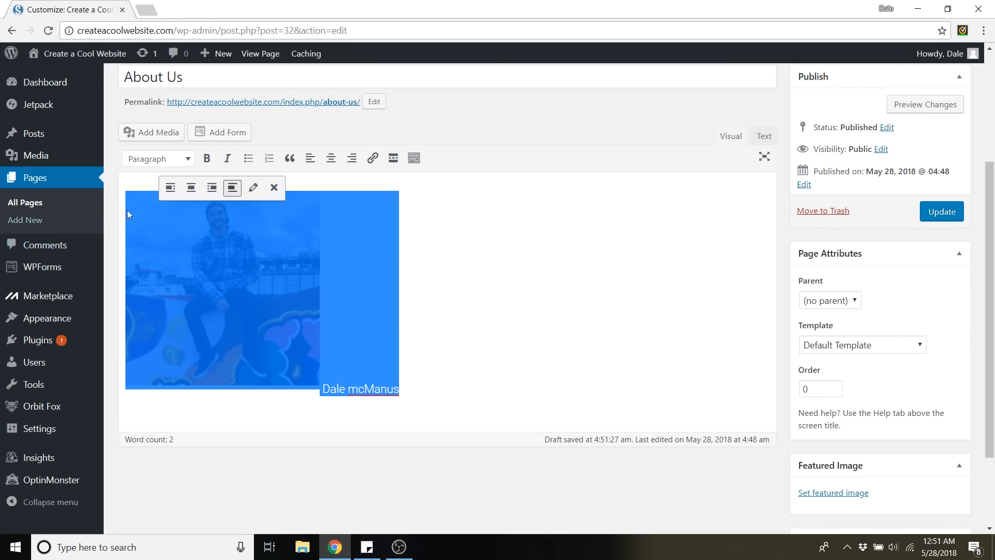
left_click(313, 162)
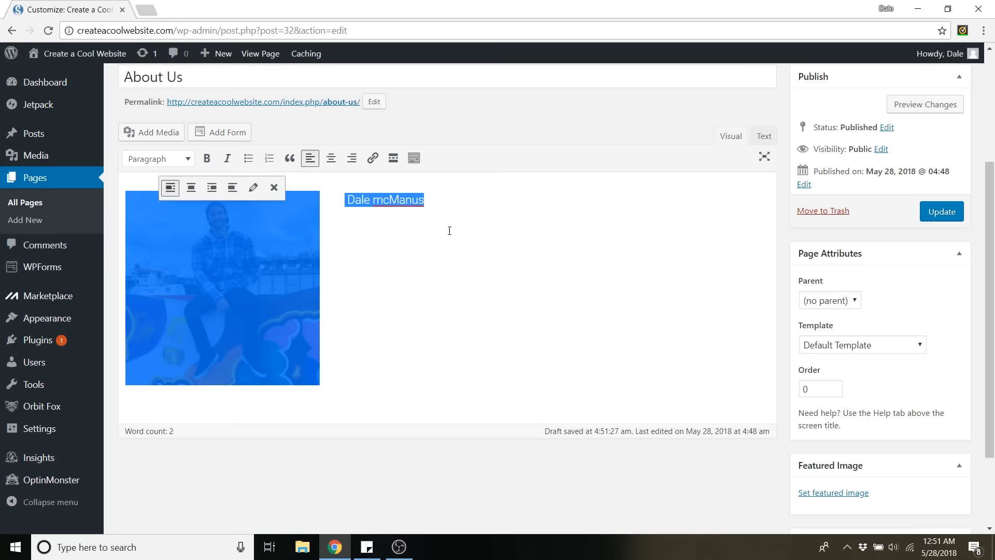
left_click(467, 210)
left_click_drag(372, 197, 332, 202)
type("M")
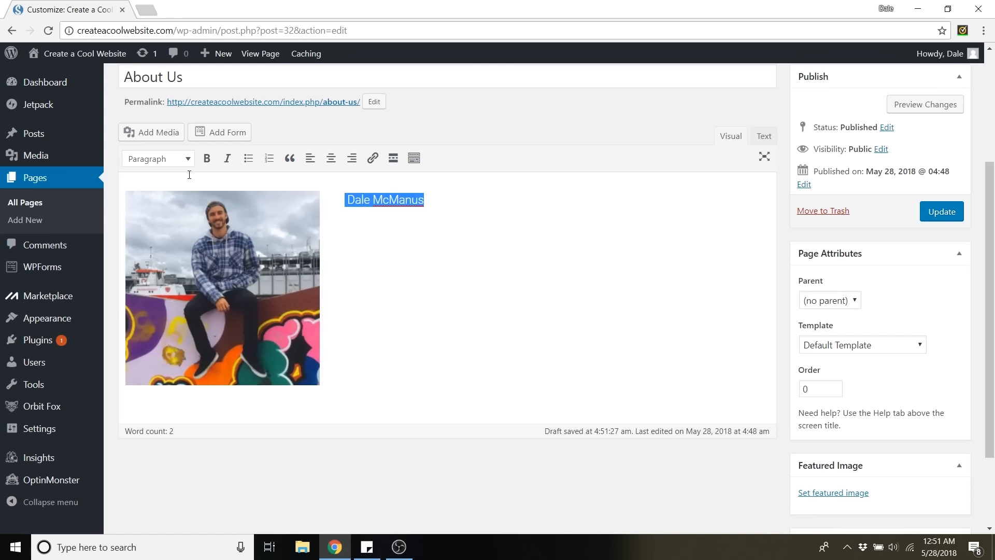
Try Heading 1 and Heading 6 on the name line, then format it as Heading 3.
left_click(187, 169)
left_click_drag(427, 202, 346, 201)
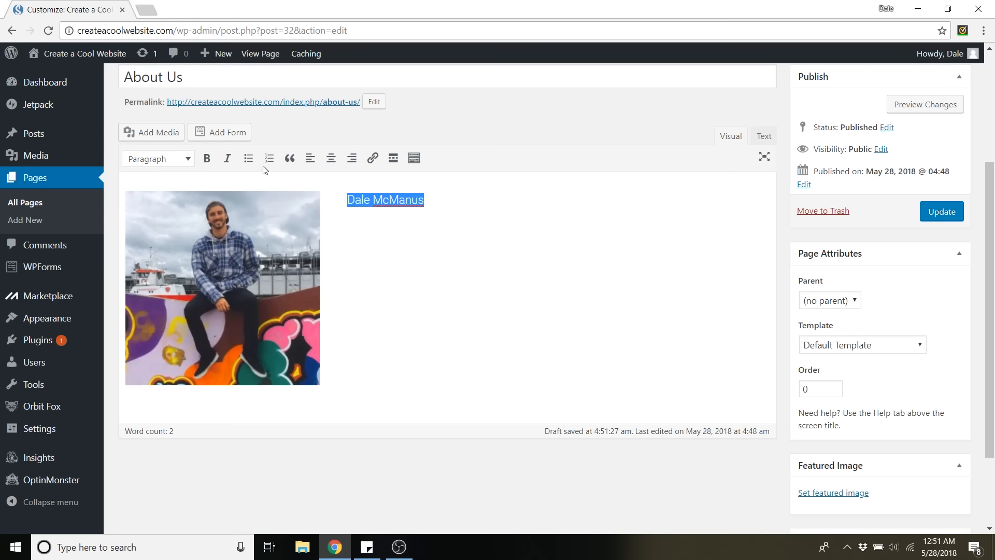
left_click(174, 158)
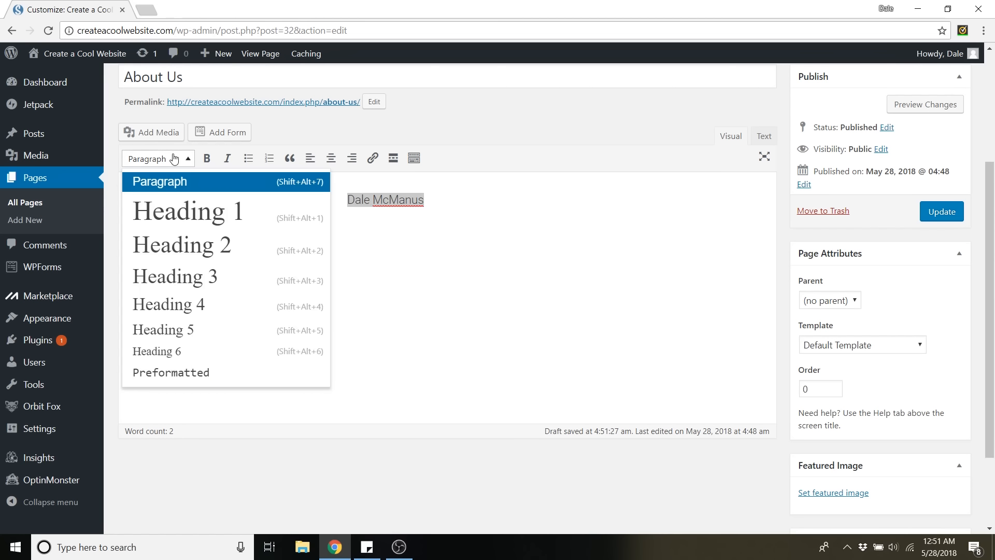
left_click(215, 218)
left_click(185, 161)
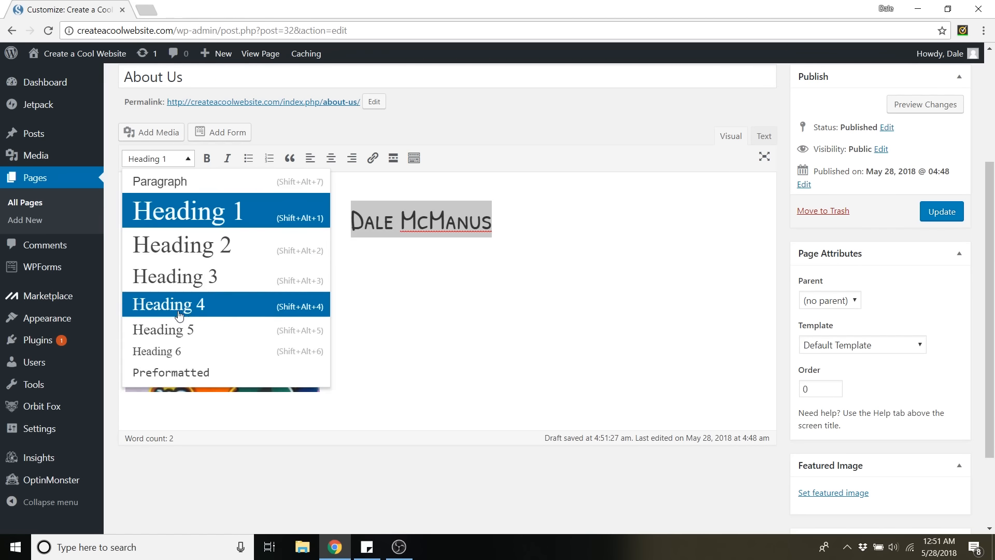
left_click(175, 349)
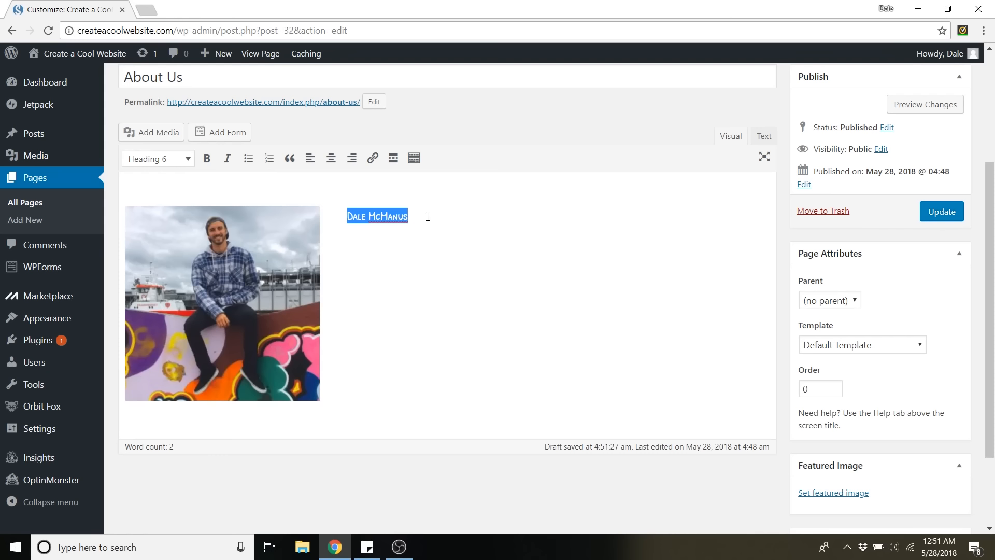
left_click(188, 164)
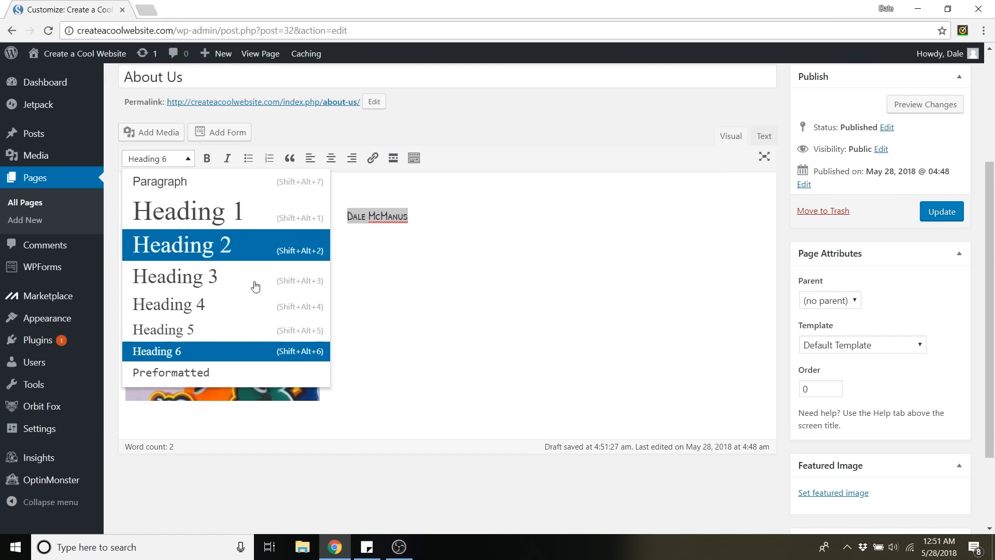
left_click(196, 289)
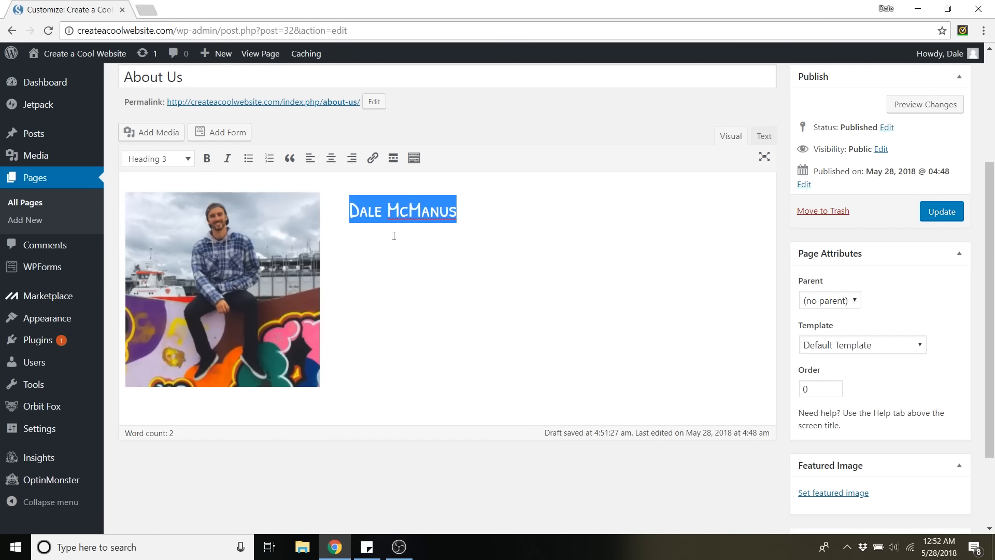
Below the name, add the line "Co-Founder" and the paragraph "This is where I would write about myself.".
left_click(481, 207)
key("Return")
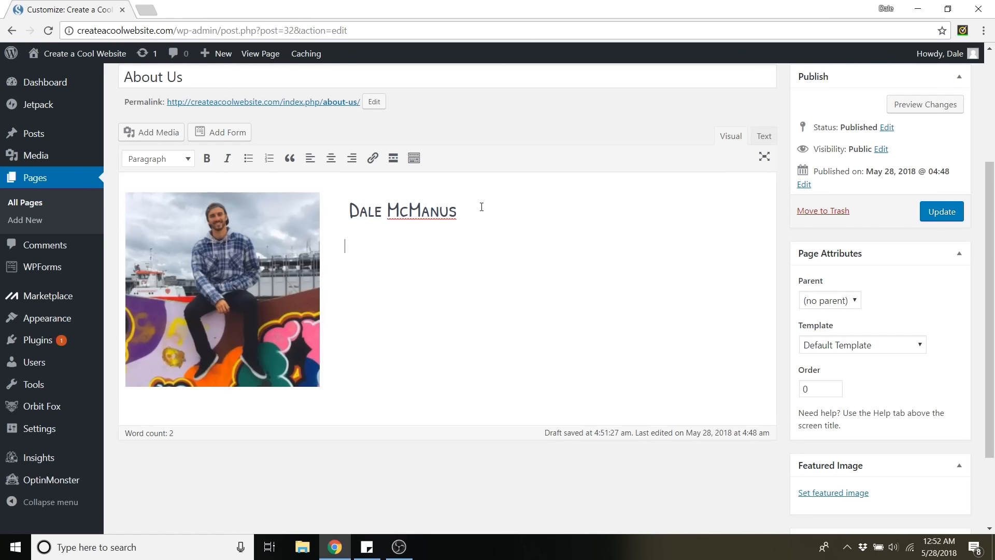
type("Co-Founder")
key("Return")
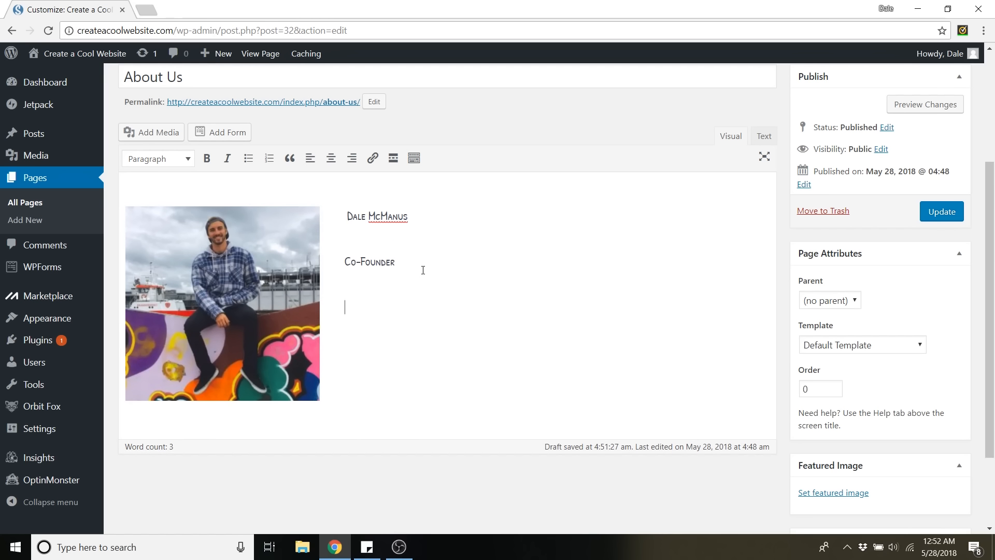
type("AB")
type(" wou")
type("ld write about myself.")
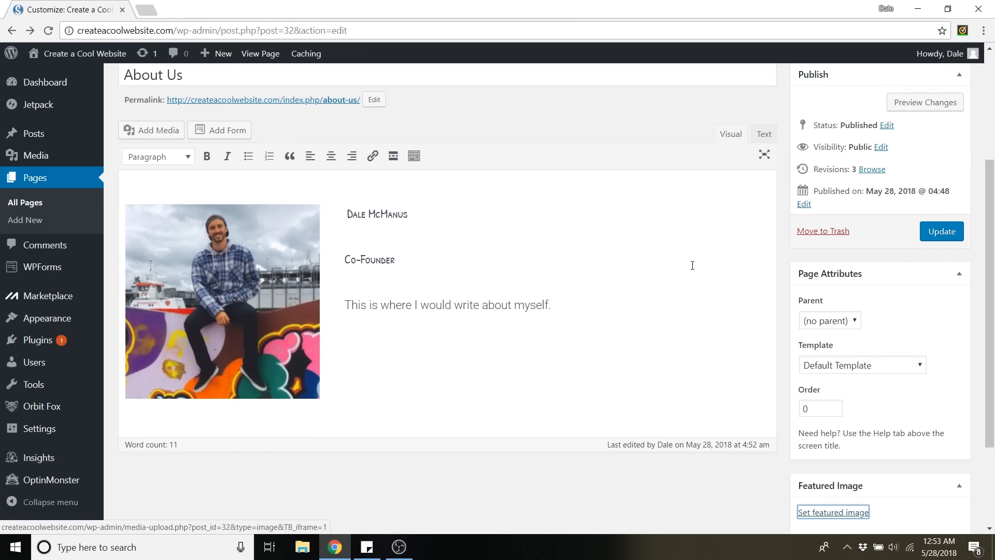
Set Background-Image-1800-x-1200.jpg as the About Us page's featured image and update the page.
scroll(692, 265, "down", 3)
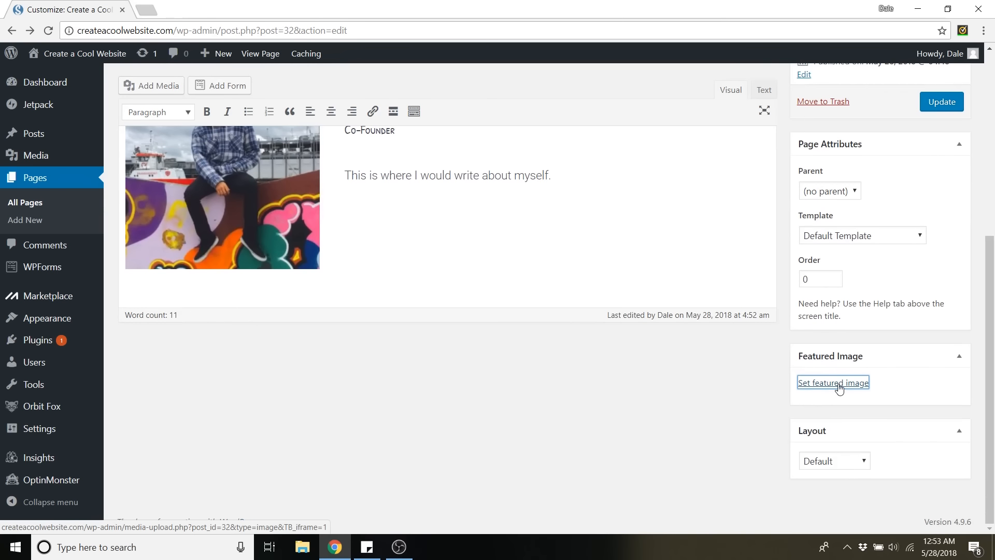
left_click(838, 385)
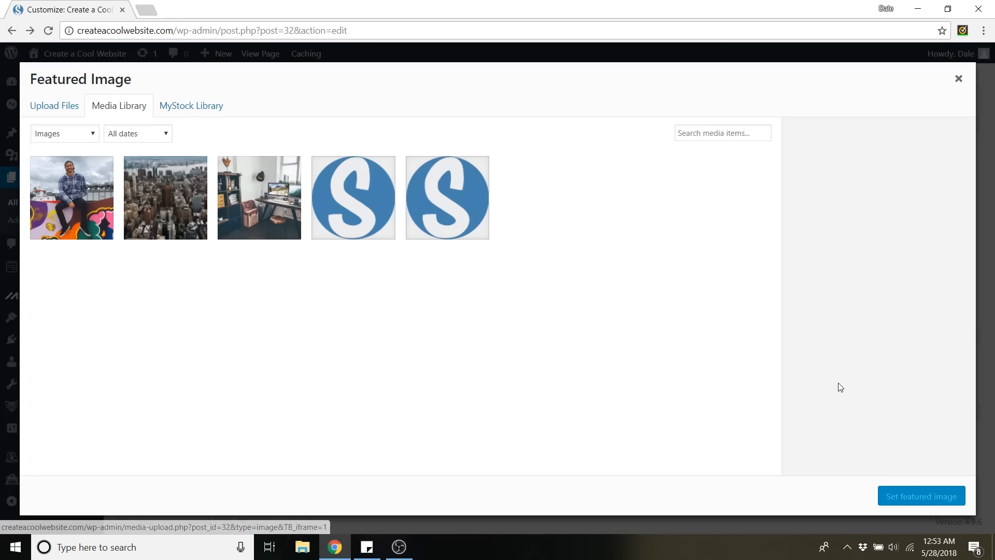
left_click(279, 218)
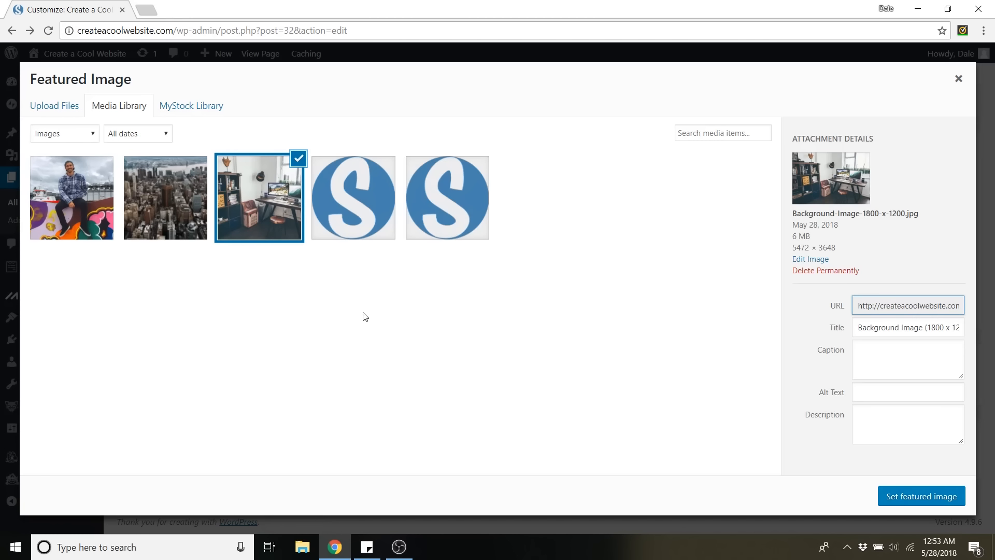
left_click(920, 496)
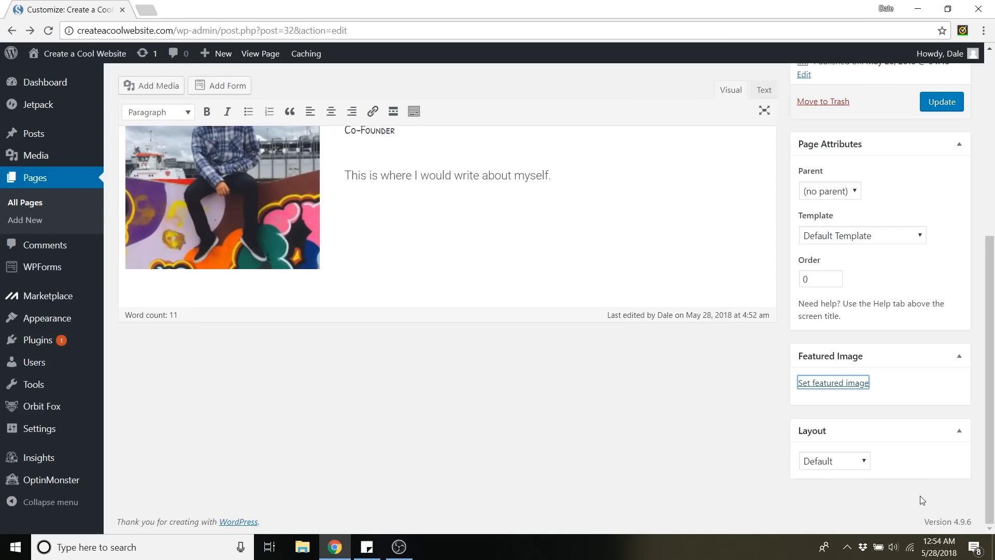
left_click(946, 110)
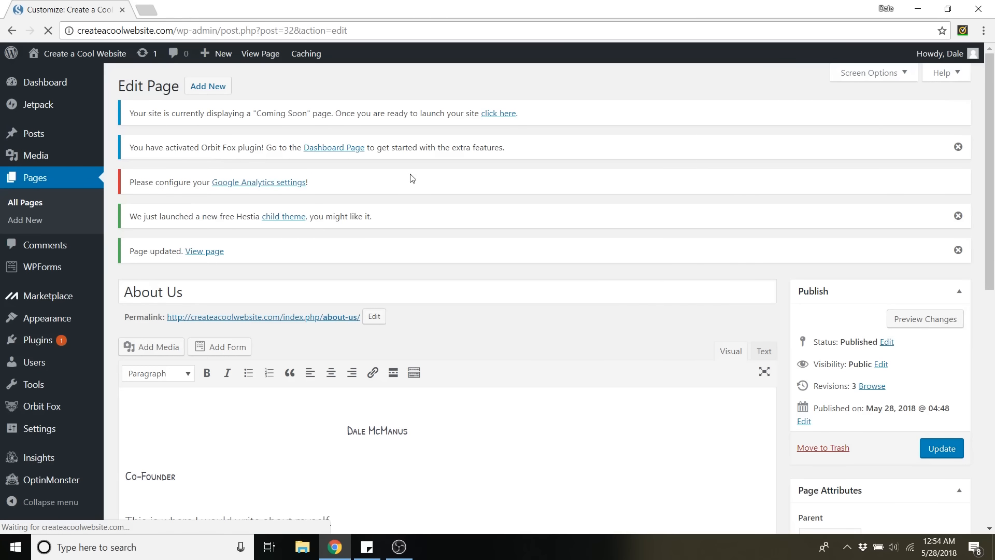
View the live About Us page, go to the homepage through the logo, and reopen About Us from the site menu.
left_click(253, 58)
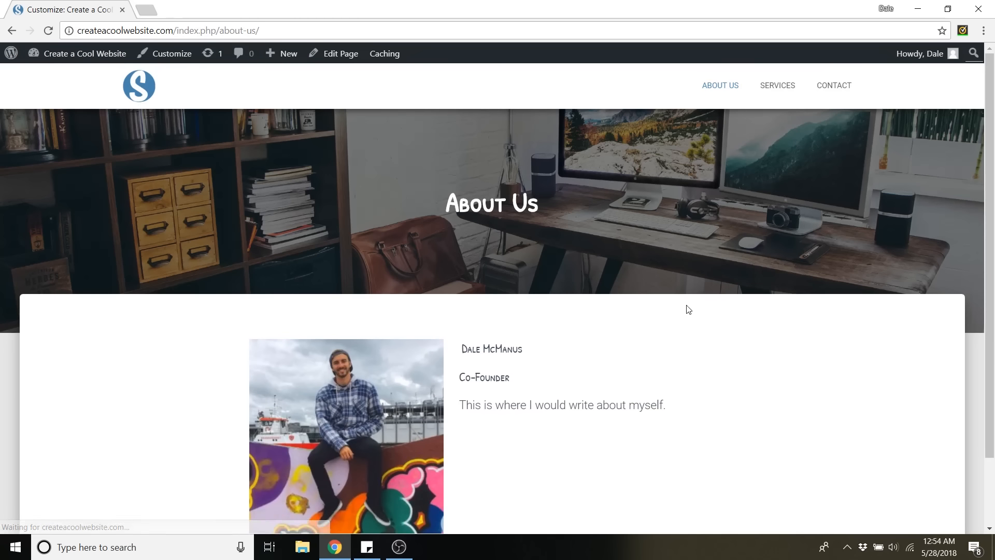
scroll(670, 291, "down", 2)
scroll(669, 290, "up", 2)
scroll(664, 303, "down", 2)
scroll(735, 319, "up", 2)
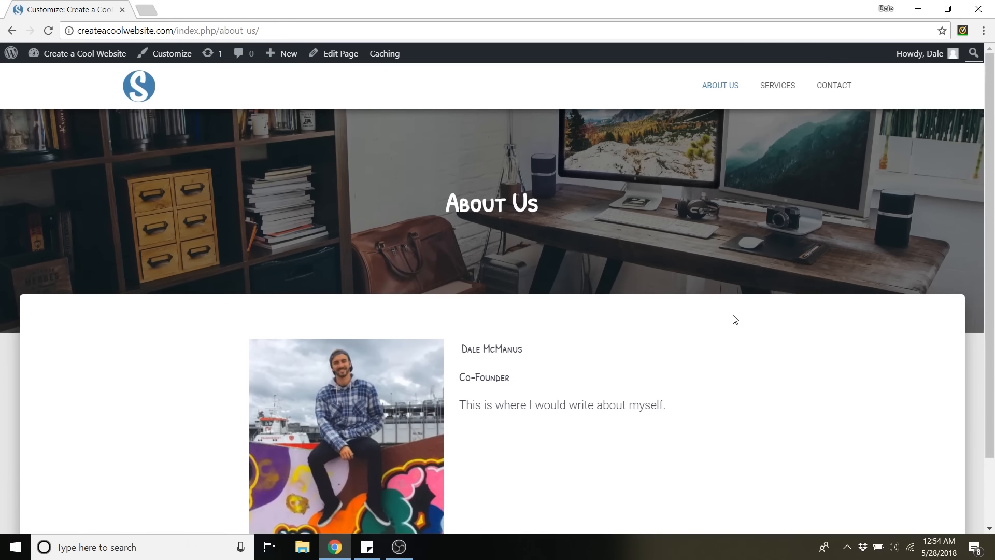
left_click(145, 90)
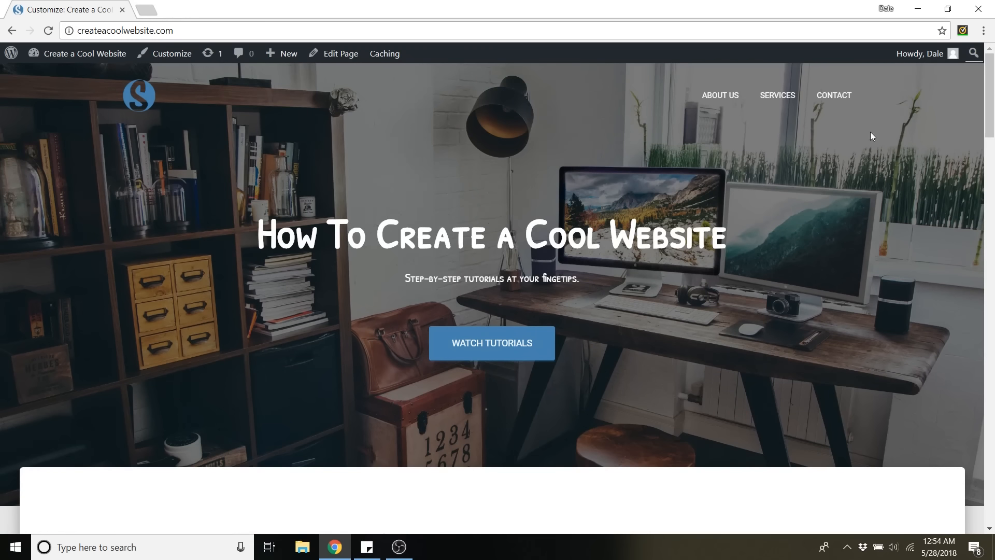
left_click(717, 99)
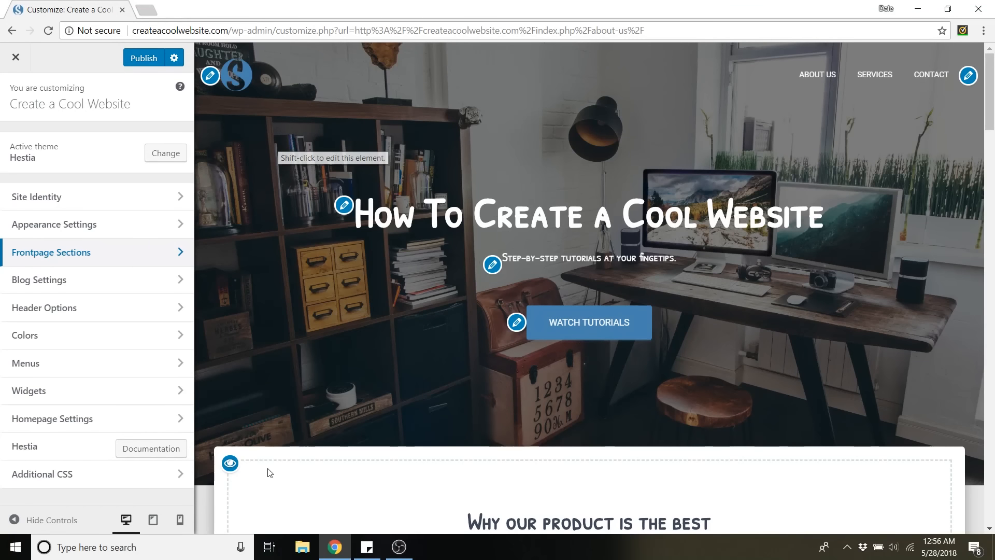
Preview the homepage at mobile and tablet sizes, scrolling through it, and return to the desktop preview.
left_click(180, 520)
scroll(646, 281, "down", 5)
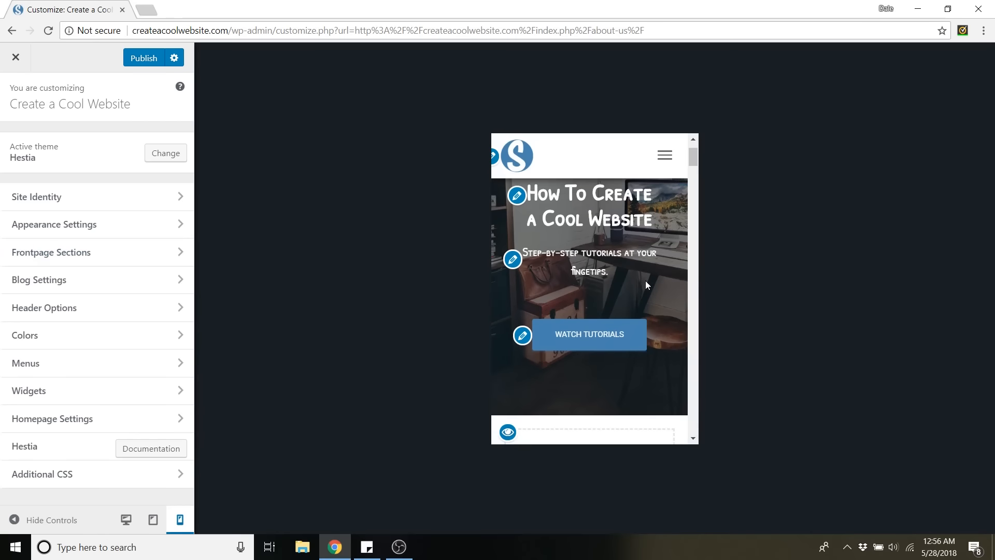
mouse_move(693, 166)
left_mouse_down()
mouse_move(695, 324)
mouse_move(679, 397)
mouse_move(701, 162)
left_mouse_up()
left_click(153, 522)
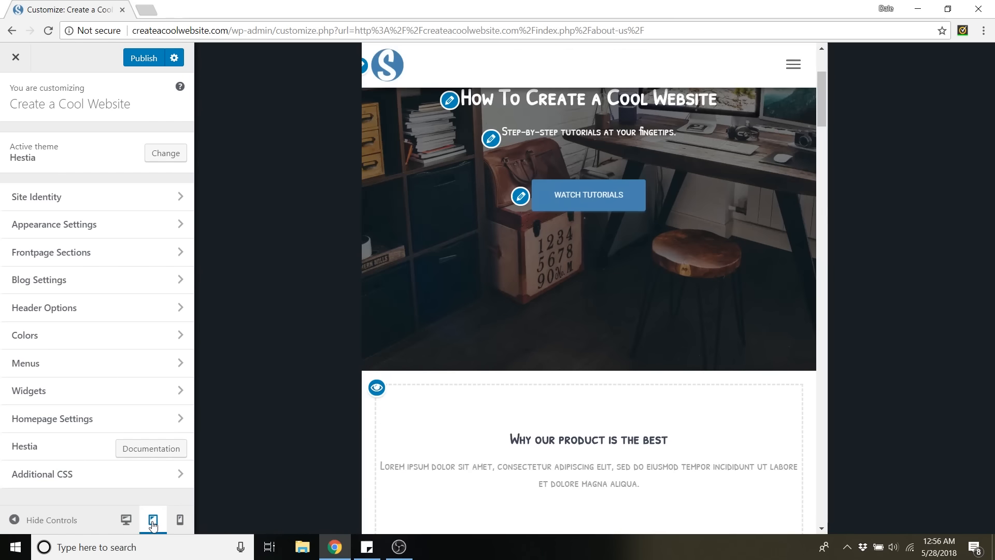
left_click(127, 520)
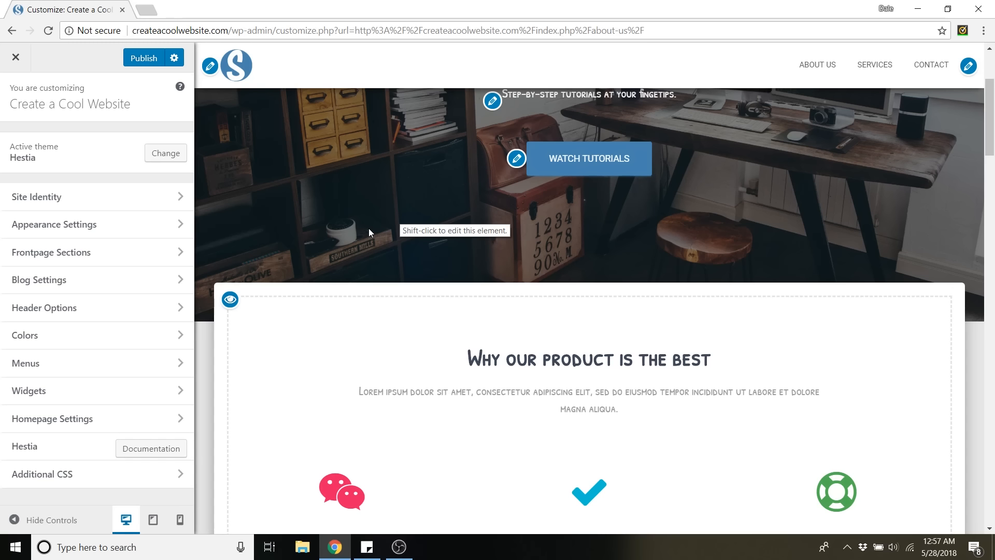
Hide the Features section and the About Hestia section on the homepage.
scroll(332, 238, "down", 1)
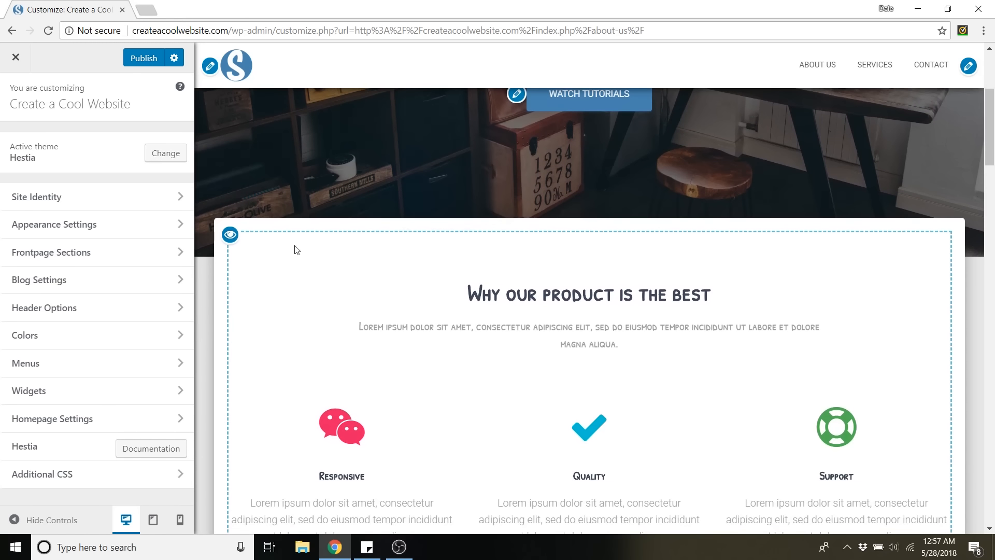
left_click(231, 236)
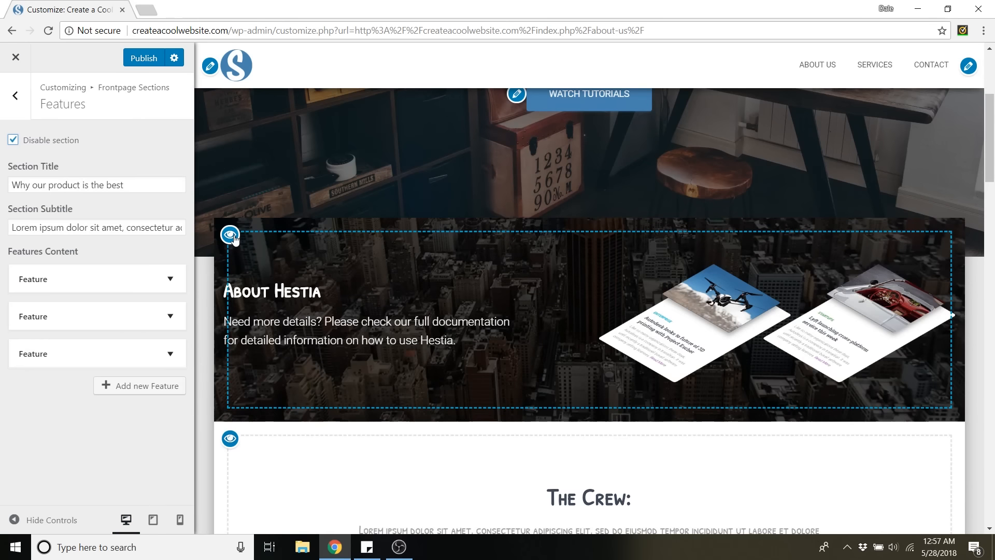
scroll(385, 231, "down", 1)
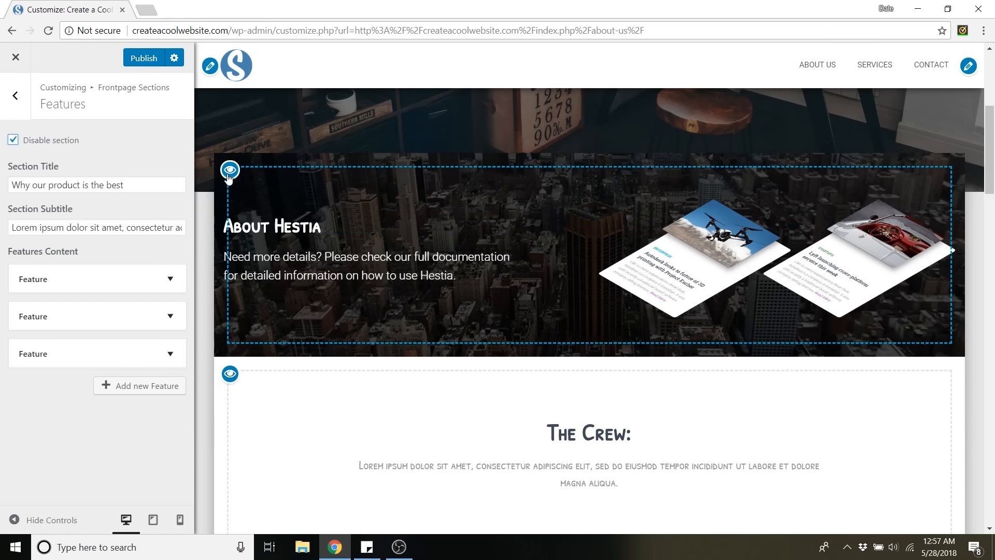
left_click(228, 175)
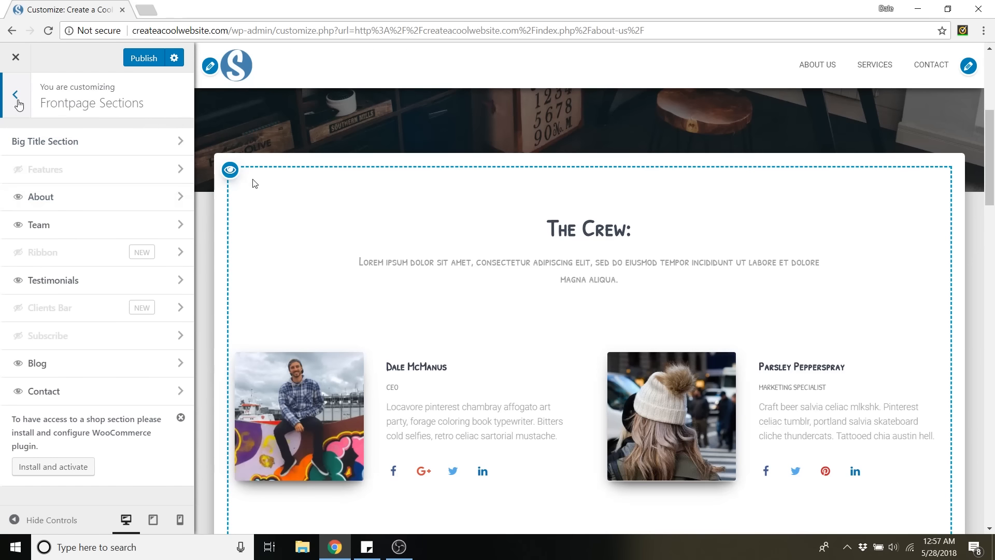
Go back to the main customization list, reopen the Frontpage Sections, and make the Features section visible again.
left_click(17, 101)
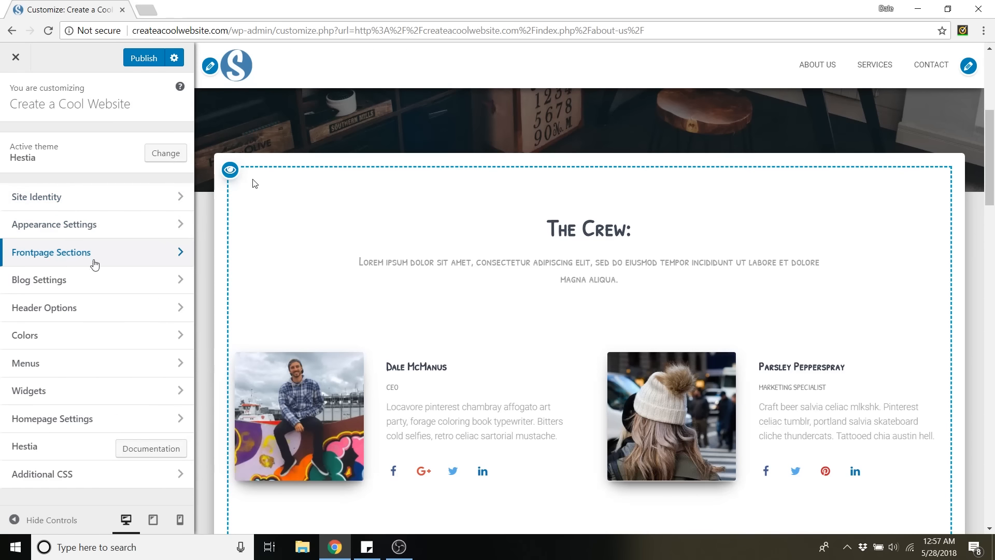
left_click(92, 255)
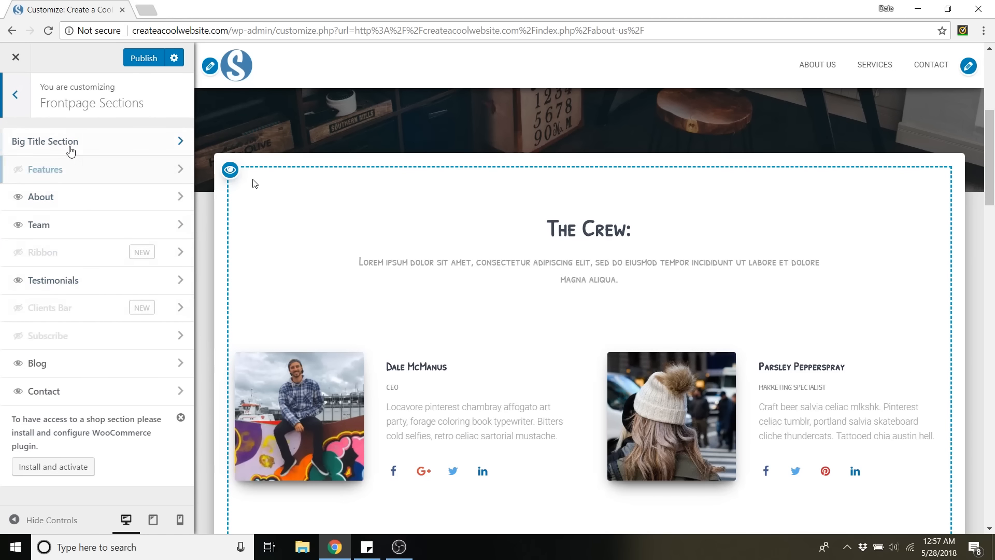
left_click(18, 170)
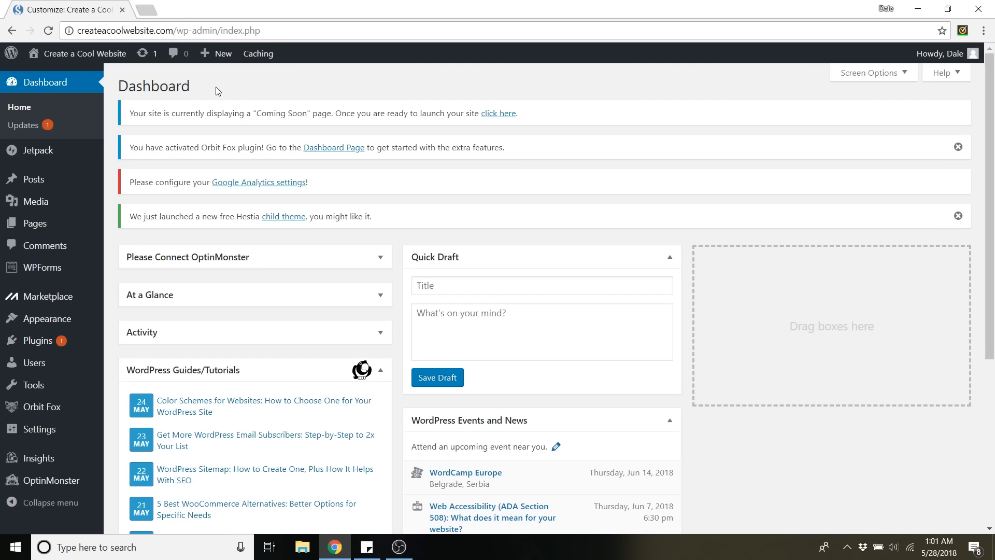
Visit the live site from the dashboard and open its homepage in the Customizer.
mouse_move(96, 48)
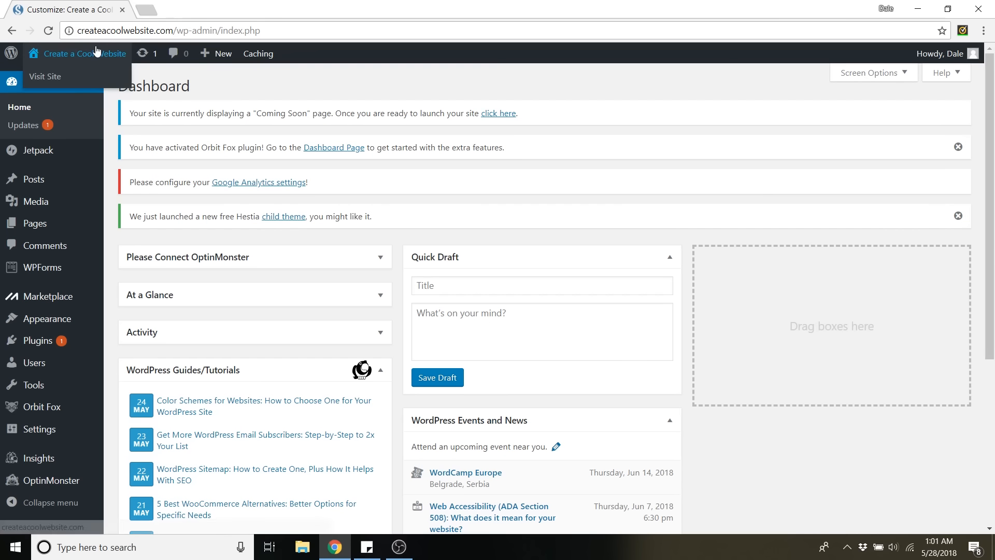
left_click(57, 76)
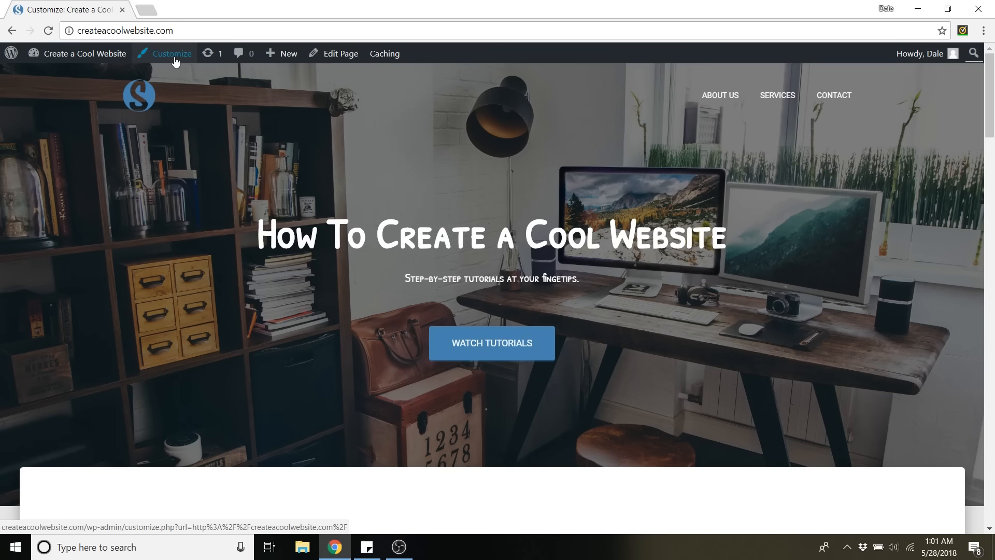
left_click(175, 61)
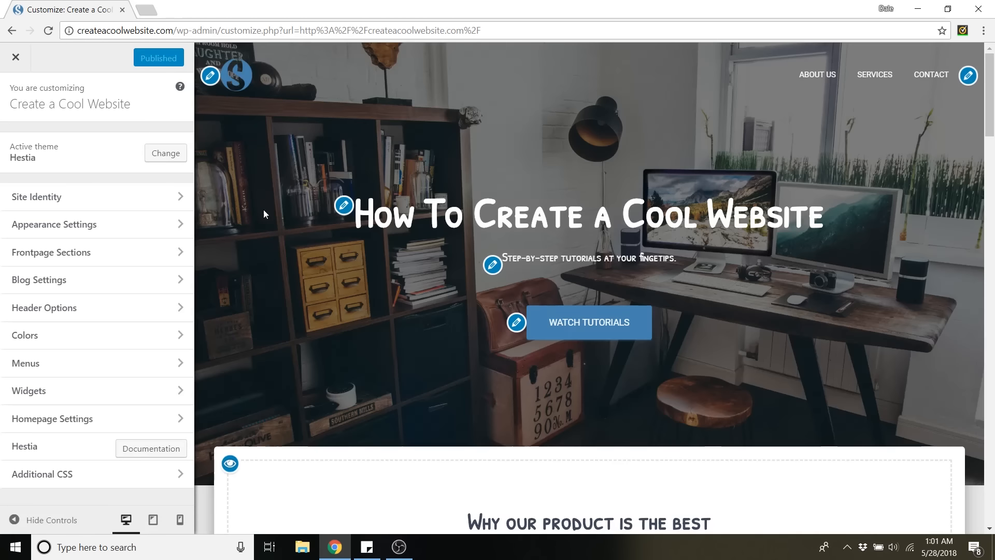
Install and activate the Pirate Forms plugin from the homepage Contact section's content settings, and look over the reloaded preview.
scroll(262, 201, "down", 20)
scroll(287, 285, "down", 15)
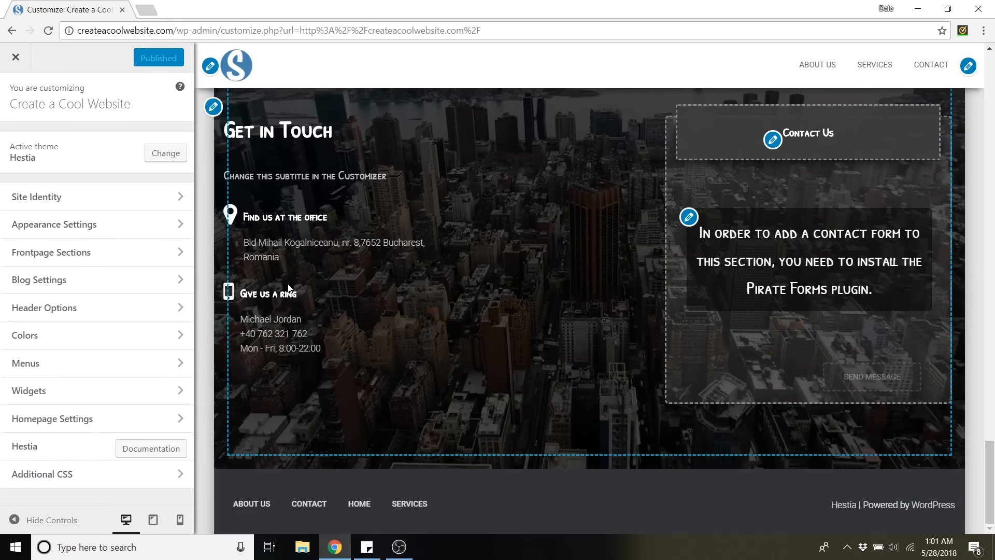
left_click_drag(836, 235, 887, 281)
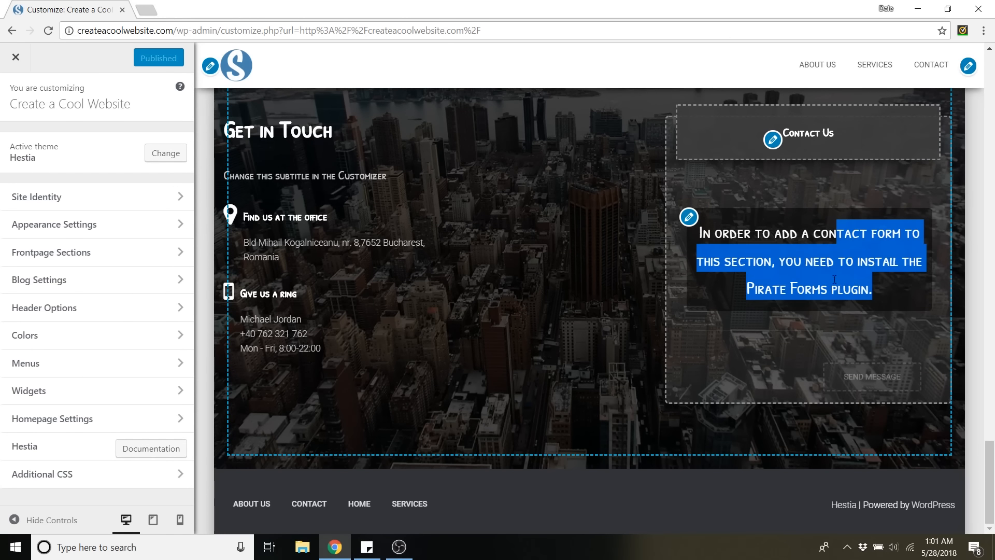
left_click(690, 218)
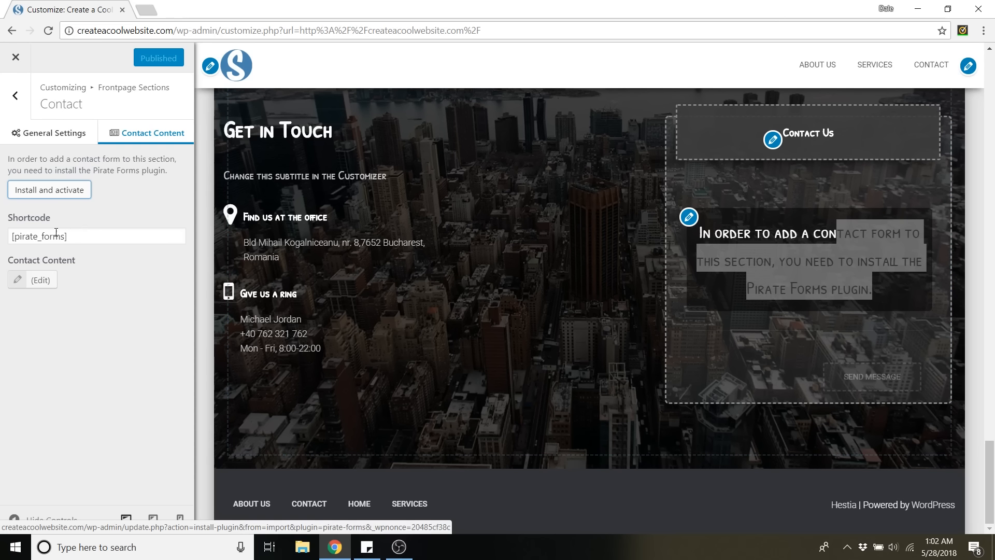
left_click(53, 190)
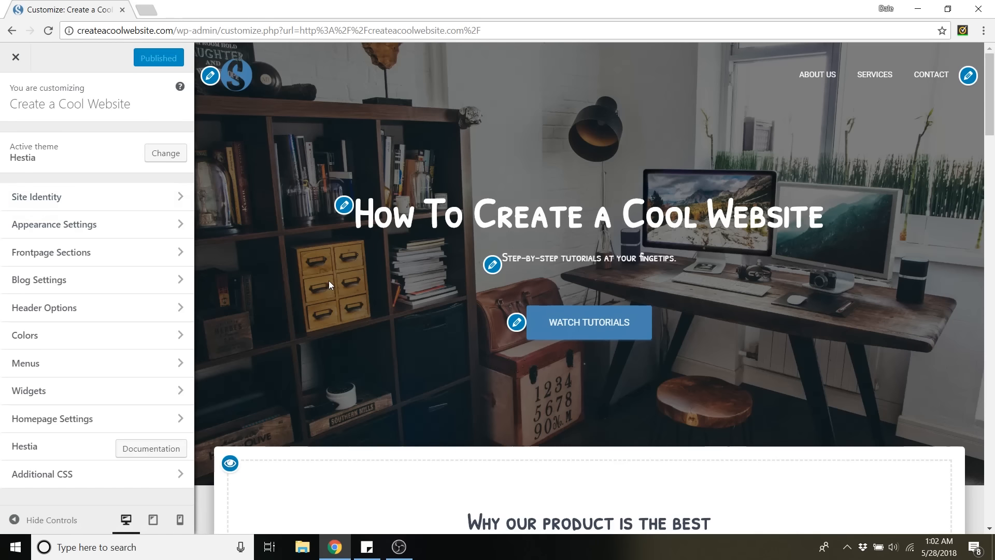
scroll(329, 284, "down", 20)
scroll(766, 327, "up", 3)
scroll(627, 206, "down", 1)
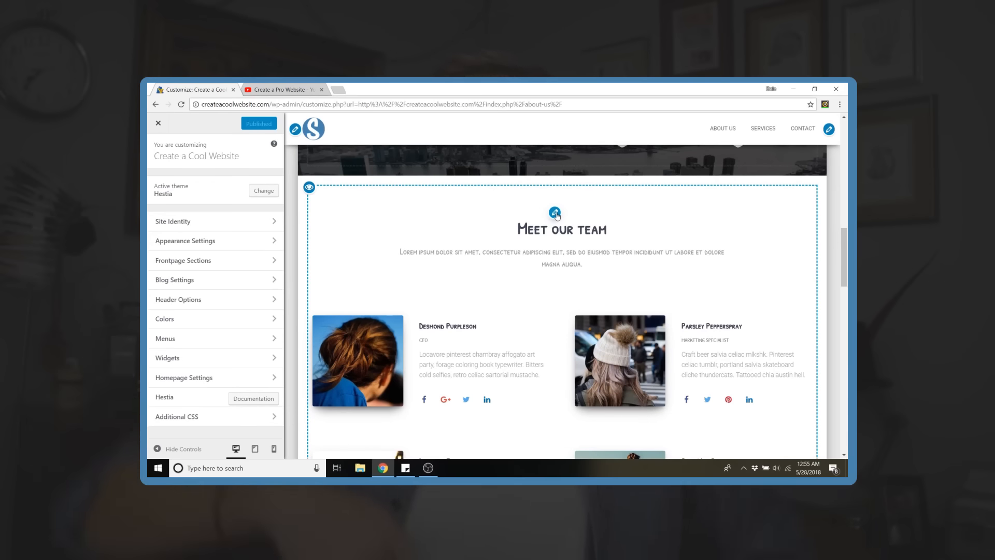
Open the Team section's settings and change its section title to "The Crew:".
left_click(189, 259)
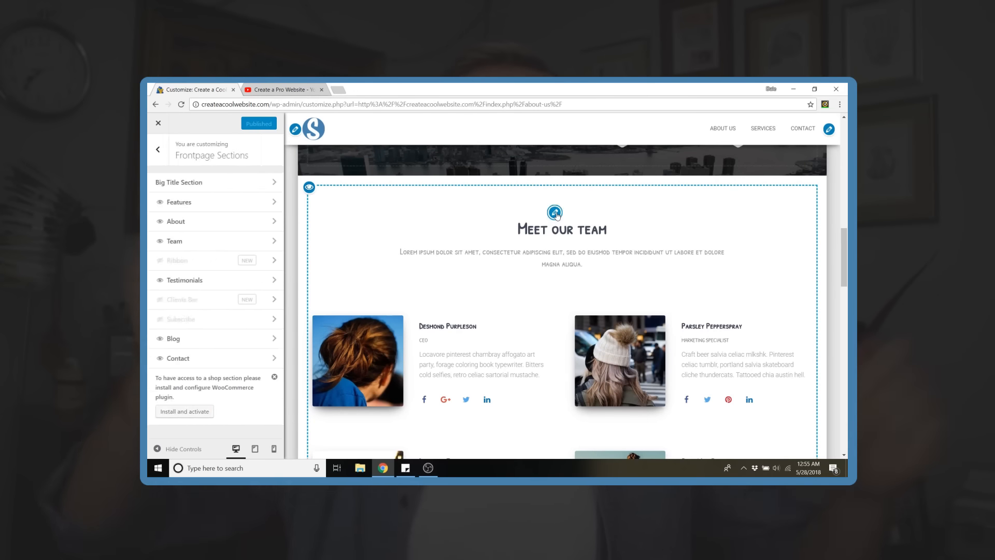
left_click(178, 240)
triple_click(211, 212)
type("The Crew")
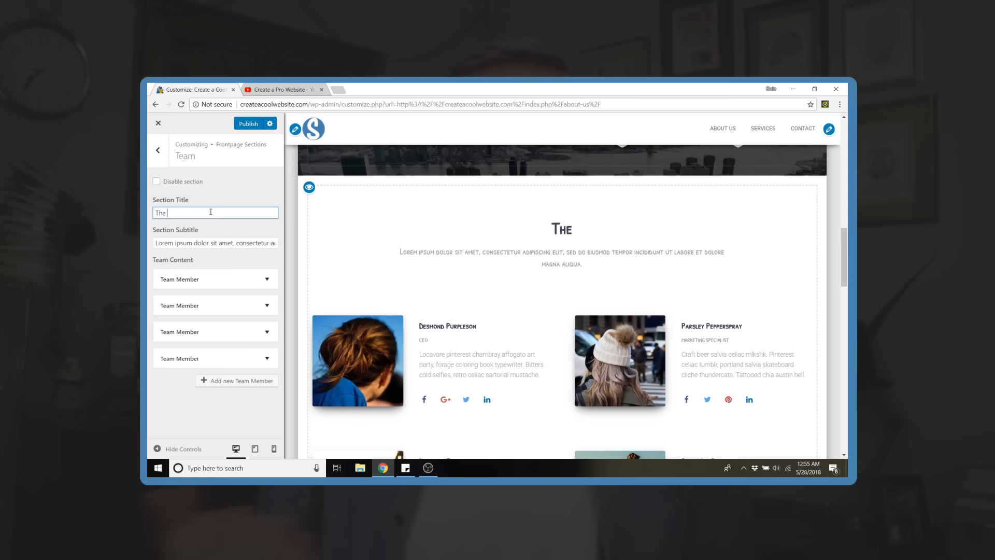
type(":")
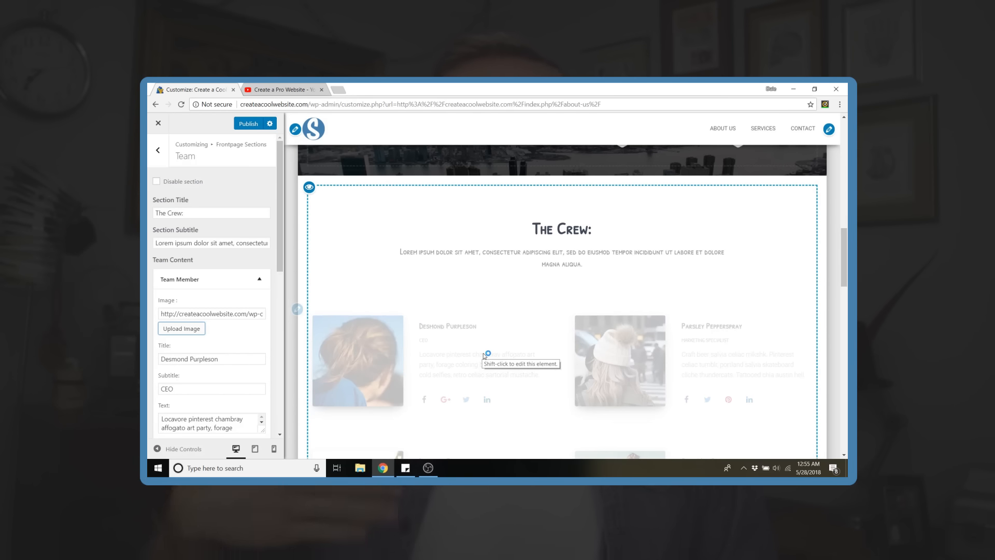
Replace the first team member's title with the new member's full name.
triple_click(229, 358)
type("Dale M")
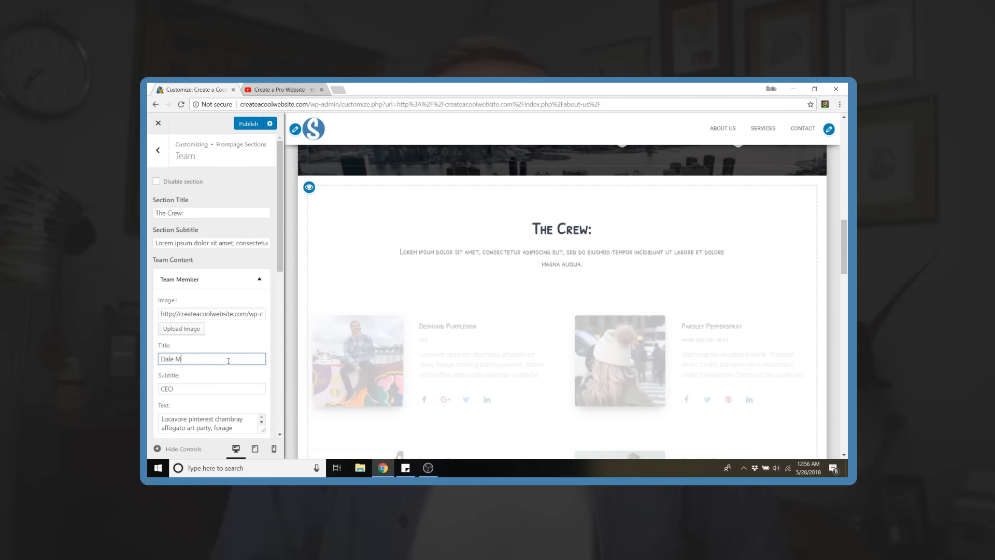